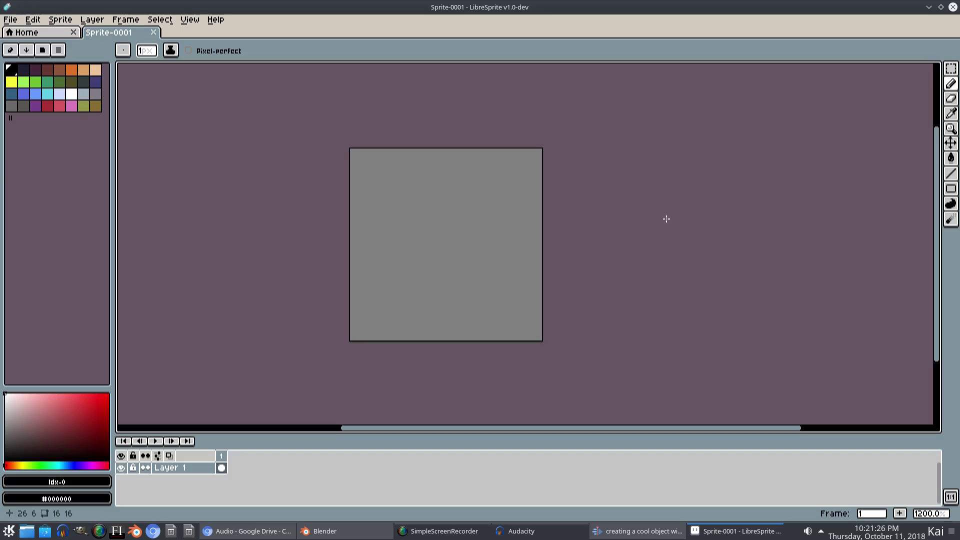
# Draw a horizontal black line nine pixels long in the upper part of the canvas
pyautogui.scroll(1, 320, 238)
pyautogui.moveTo(461, 225); pyautogui.dragTo(436, 226)
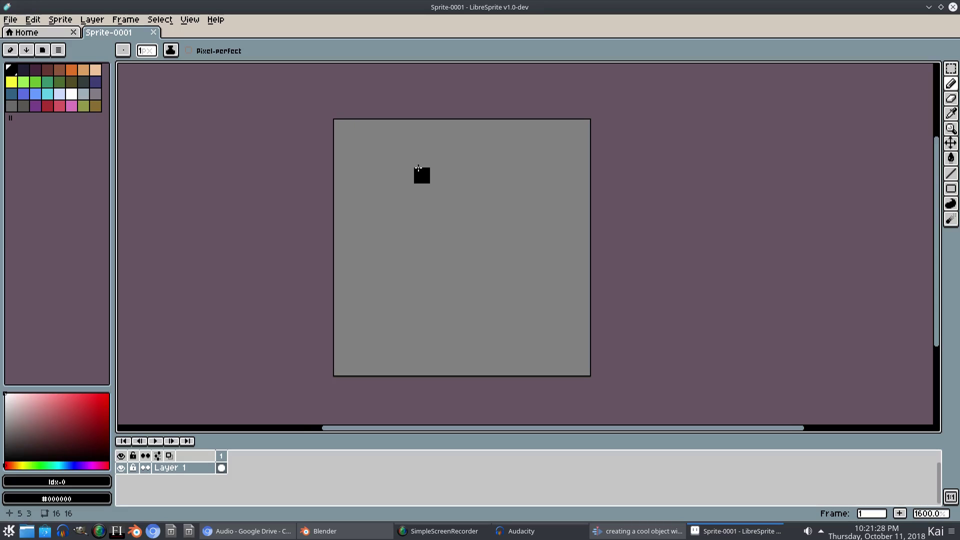
pyautogui.moveTo(410, 170); pyautogui.dragTo(537, 171)
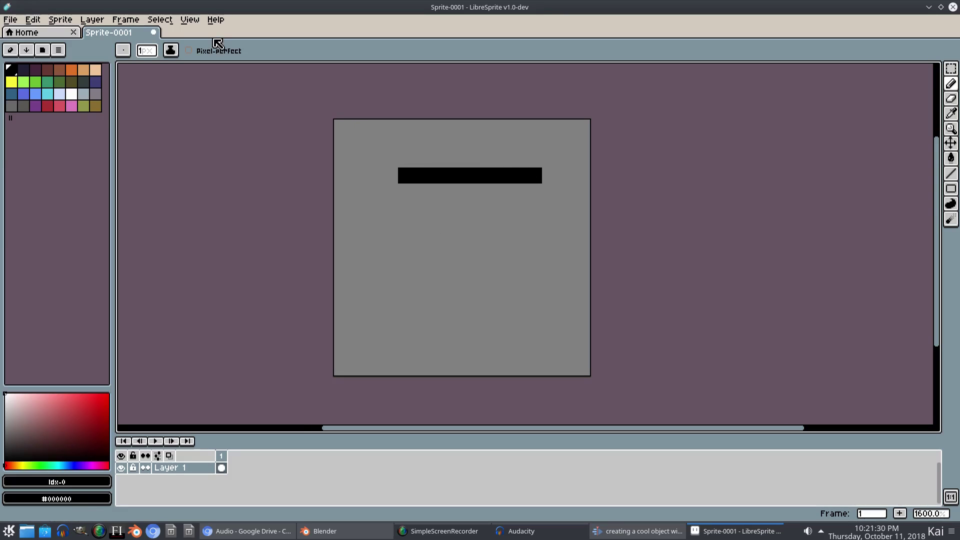
# Turn on the canvas grid with a cell width and height of 16
pyautogui.click(190, 19)
pyautogui.moveTo(280, 75)
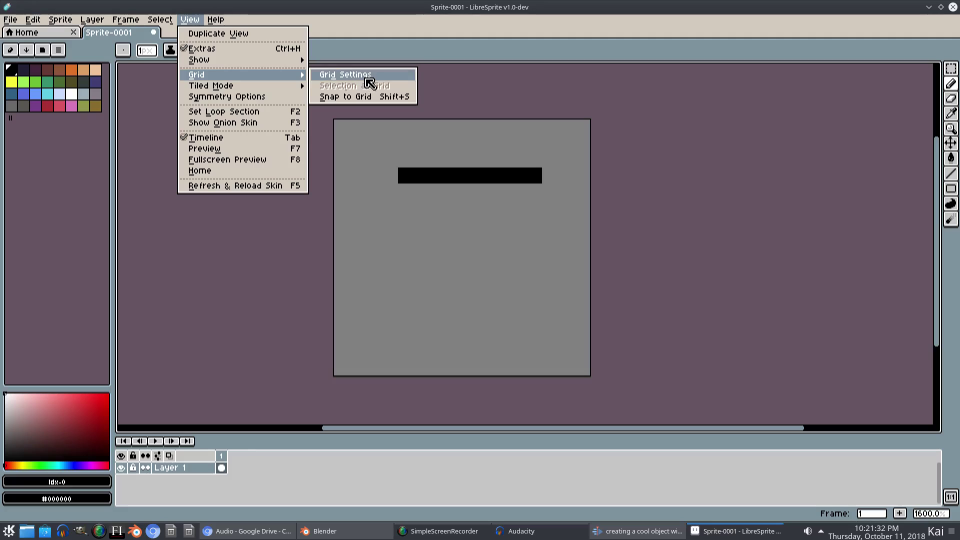
pyautogui.click(368, 77)
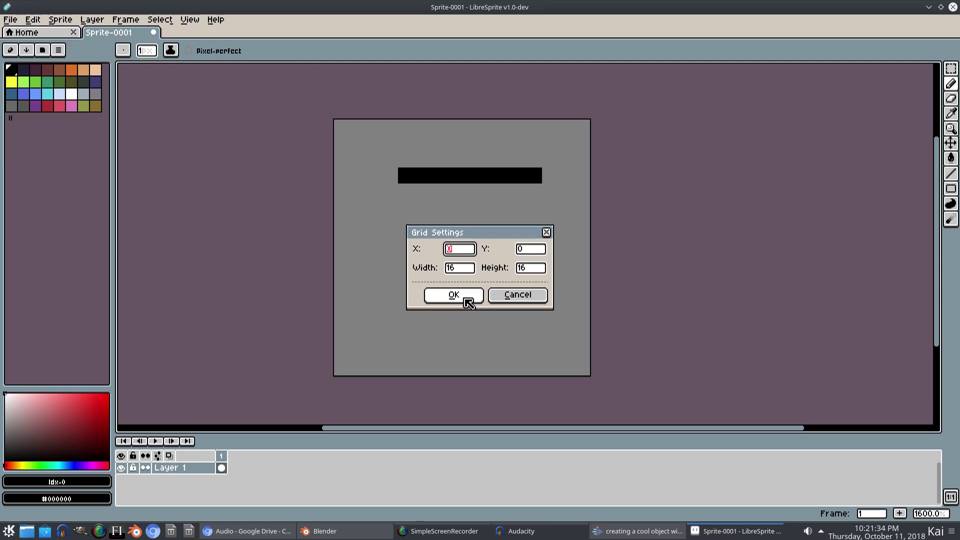
pyautogui.click(453, 295)
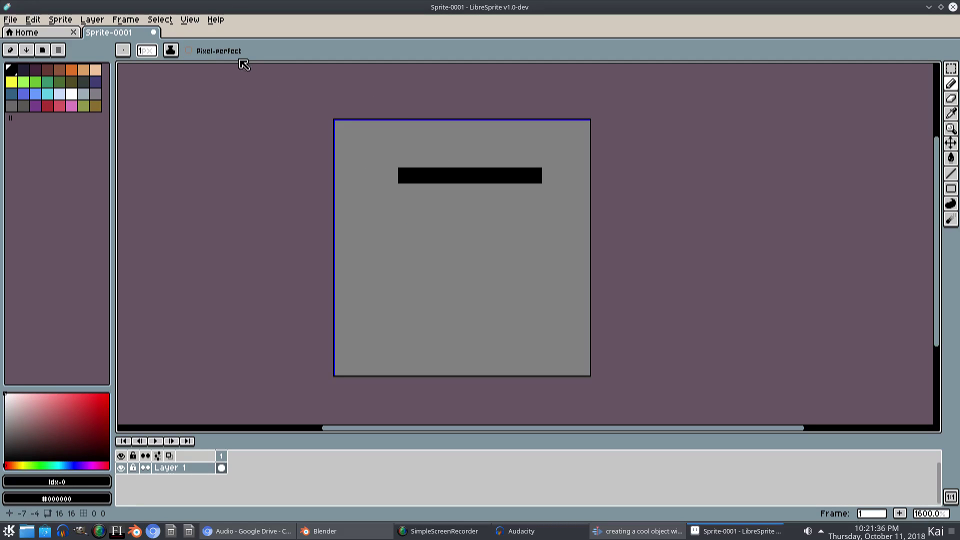
# Set the grid's X and Y to 1 and its cell width and height to 1
pyautogui.click(166, 20)
pyautogui.moveTo(200, 75)
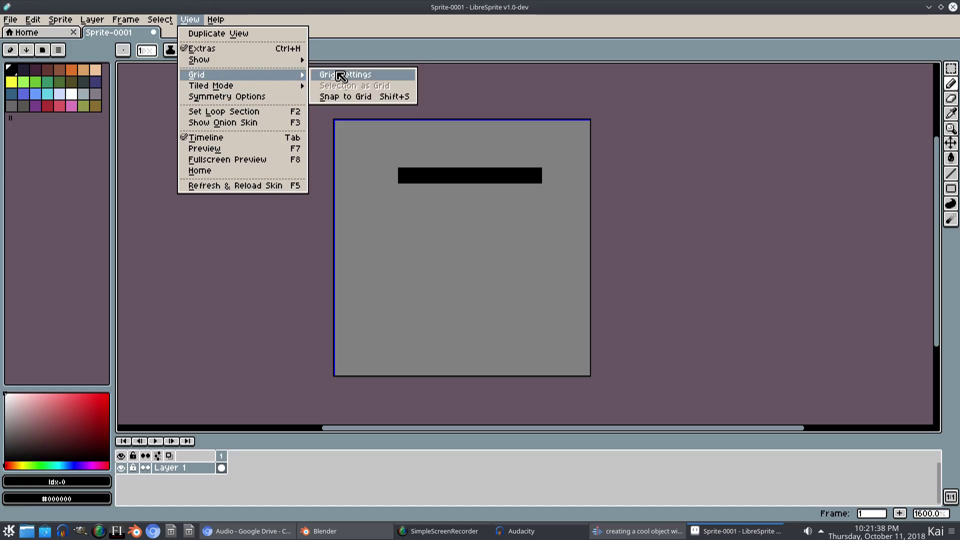
pyautogui.click(338, 75)
pyautogui.press('Tab')
pyautogui.write('1')
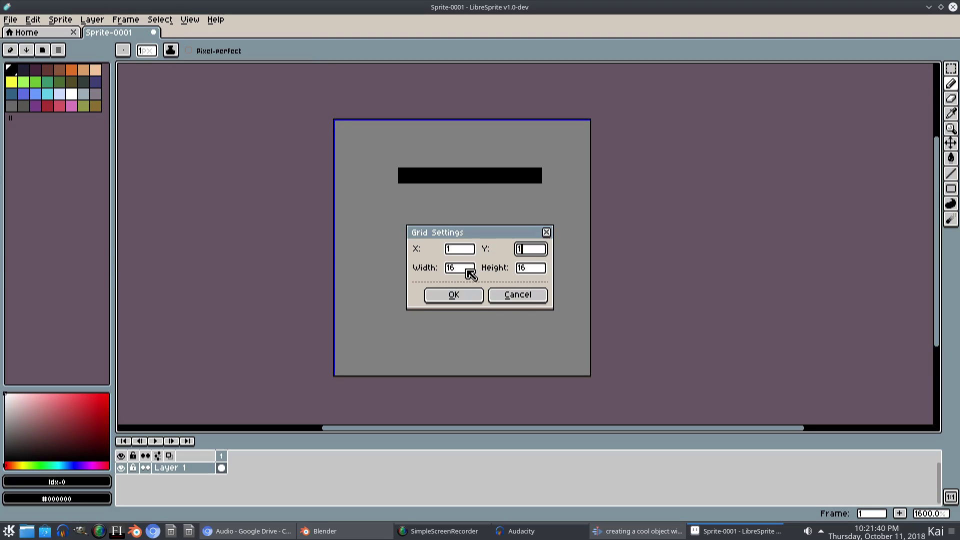
pyautogui.press('Tab')
pyautogui.write('1')
pyautogui.press('Tab')
pyautogui.write('1')
pyautogui.click(476, 296)
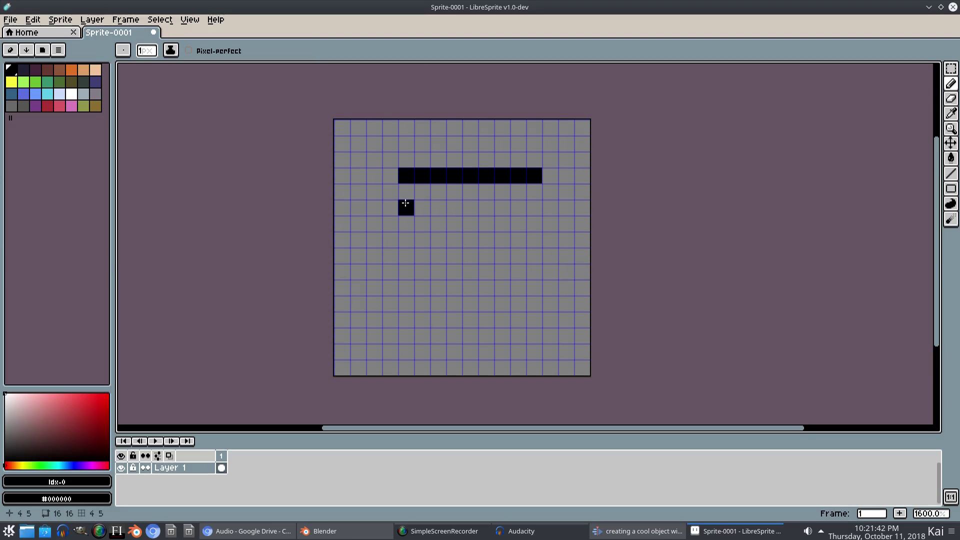
# Extend the black line one pixel at its left end, then add diagonal corner pixels and a six-pixel-tall left side
pyautogui.click(395, 179)
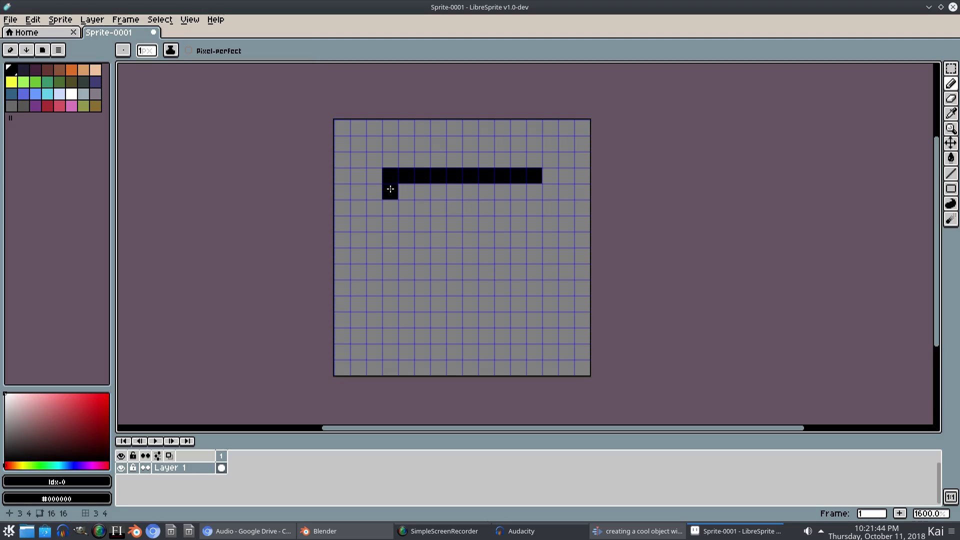
pyautogui.click(374, 191)
pyautogui.click(551, 195)
pyautogui.click(359, 206)
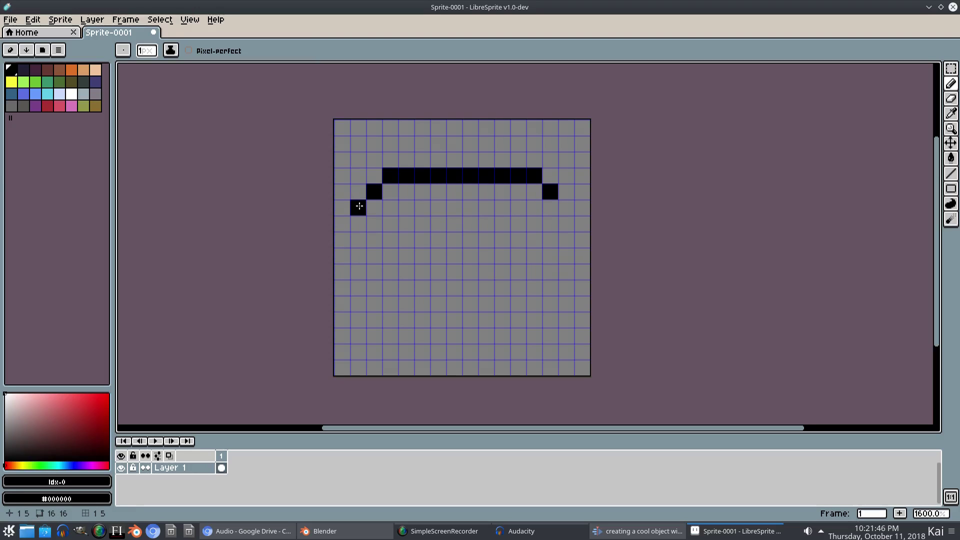
pyautogui.moveTo(359, 206); pyautogui.dragTo(359, 235)
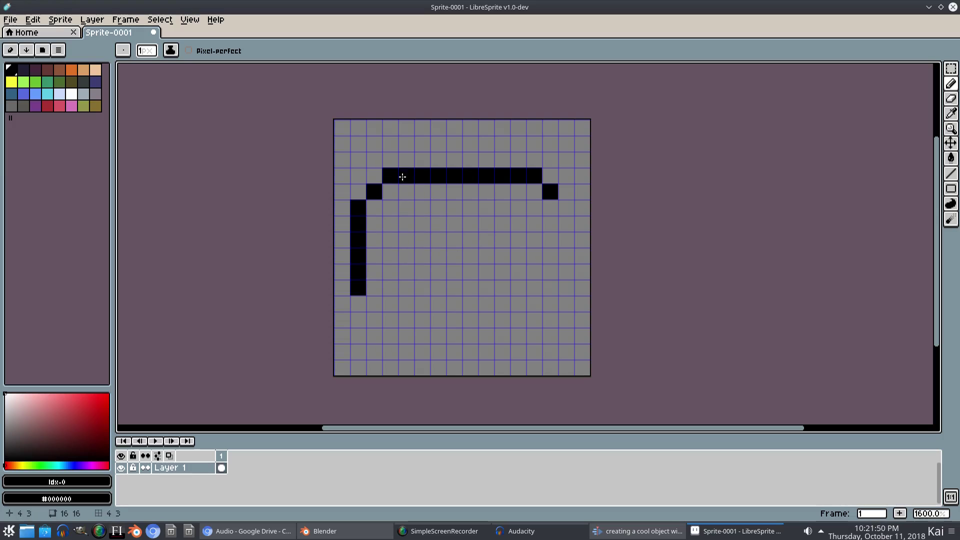
# Close the rounded black outline with a ten-pixel bottom edge, diagonal lower corners and a six-pixel right side
pyautogui.click(379, 324)
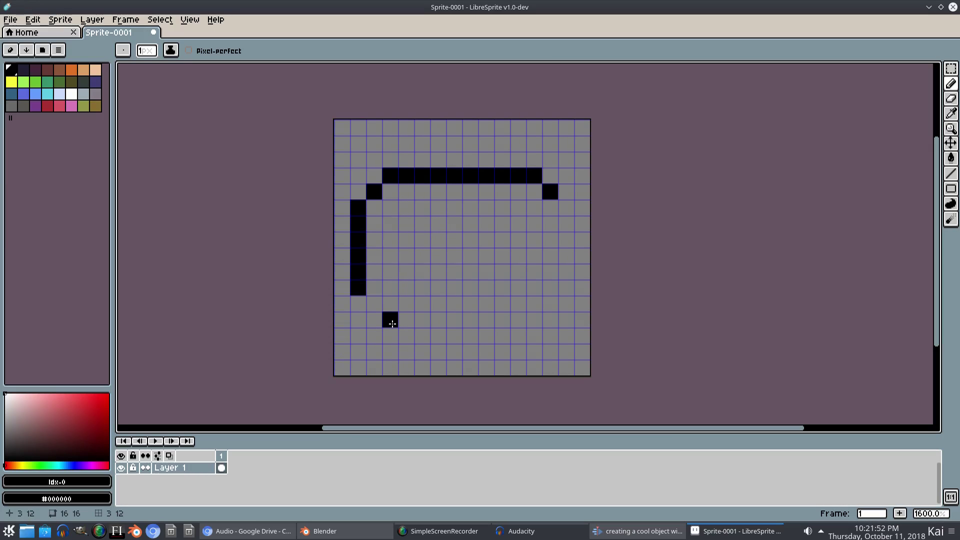
pyautogui.moveTo(392, 325)
pyautogui.mouseDown()
pyautogui.moveTo(529, 322)
pyautogui.moveTo(550, 304)
pyautogui.mouseUp()
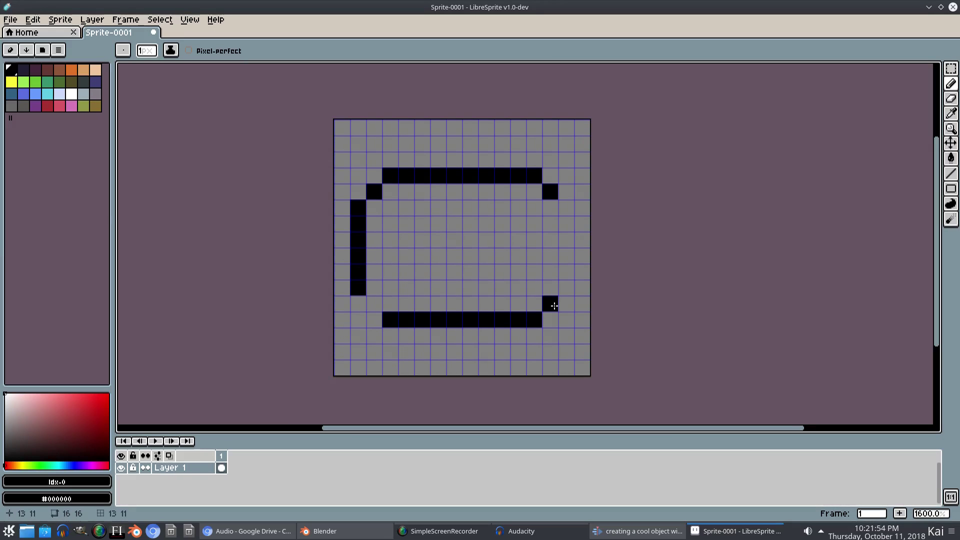
pyautogui.moveTo(568, 225); pyautogui.dragTo(565, 284)
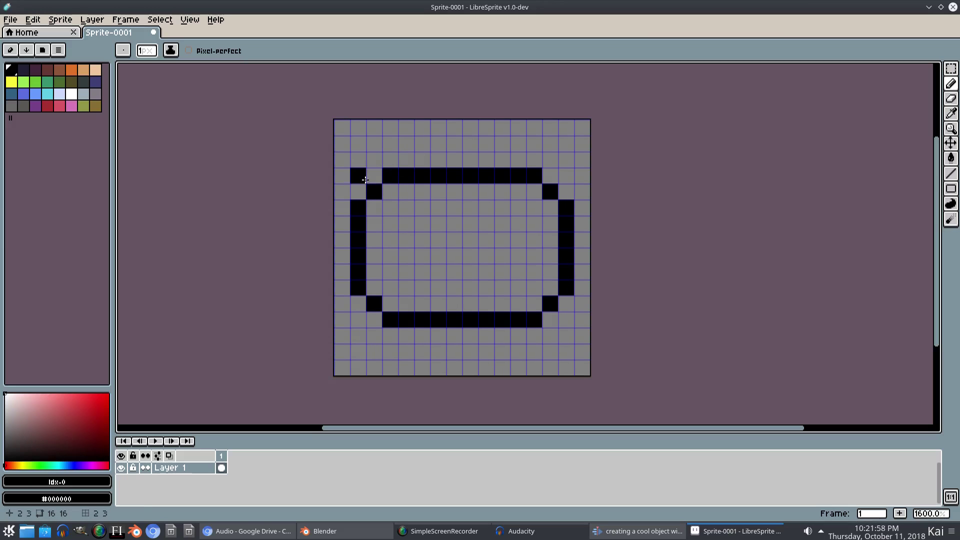
# Draw a white rounded outline ten pixels wide and eight tall, overlapping the black outline's top edge and leaving its corners empty
pyautogui.click(72, 95)
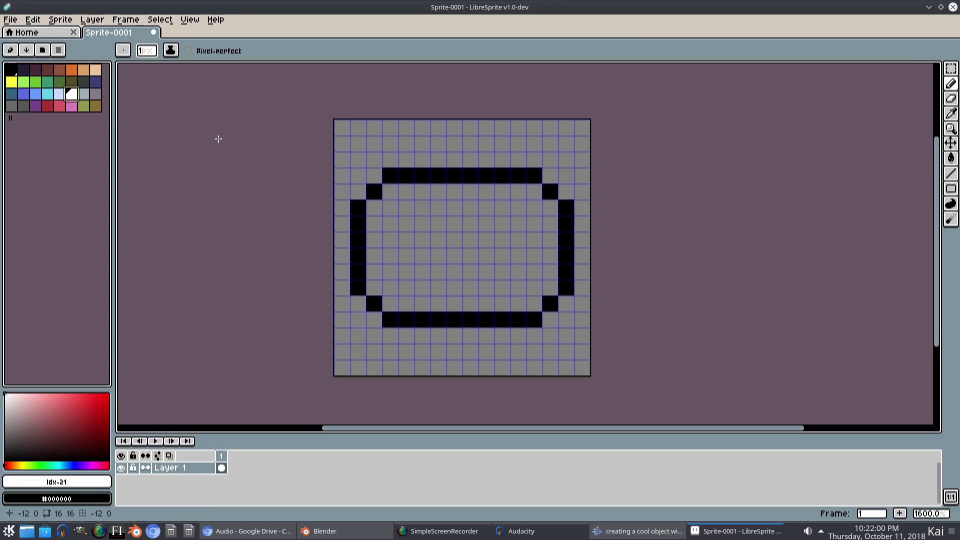
pyautogui.moveTo(390, 159); pyautogui.dragTo(391, 208)
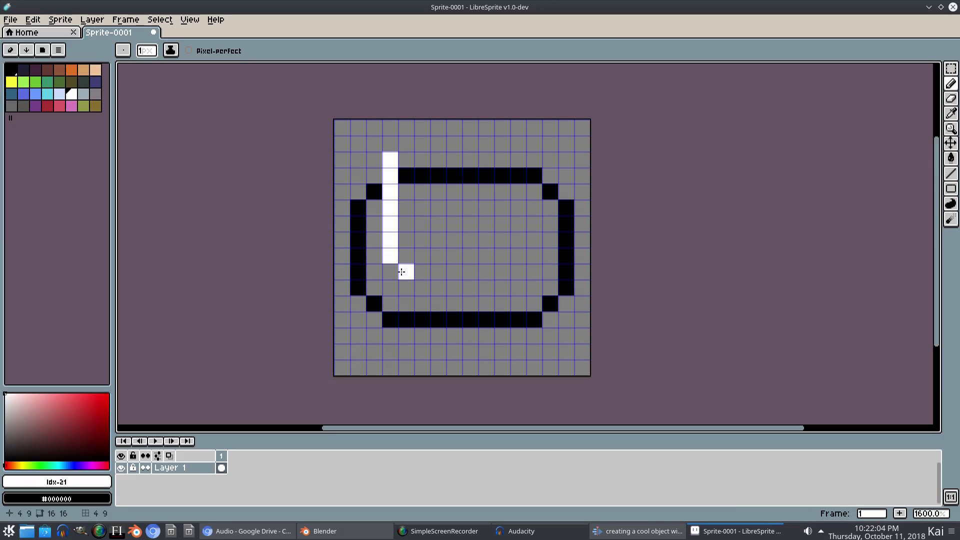
pyautogui.moveTo(425, 275)
pyautogui.mouseDown()
pyautogui.moveTo(538, 264)
pyautogui.moveTo(529, 264)
pyautogui.moveTo(533, 177)
pyautogui.mouseUp()
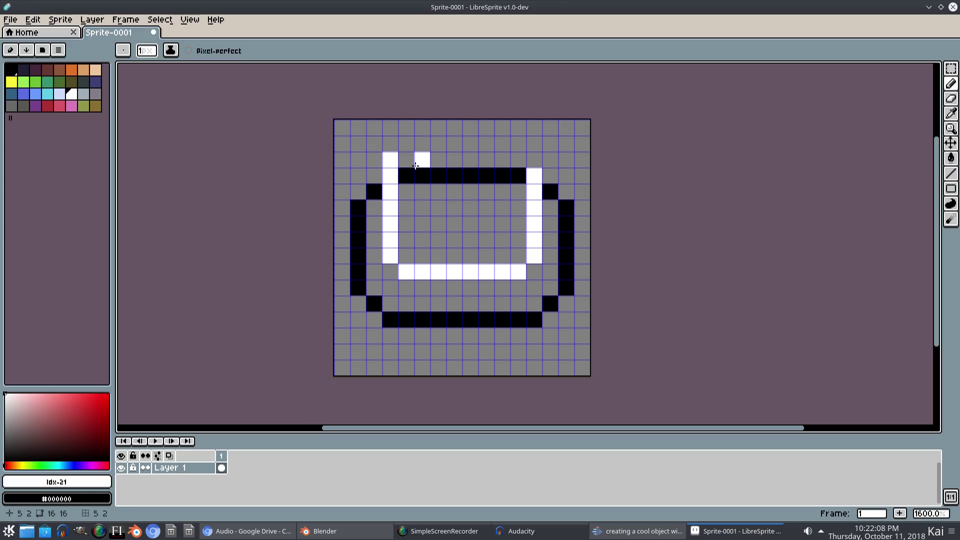
pyautogui.press('e')
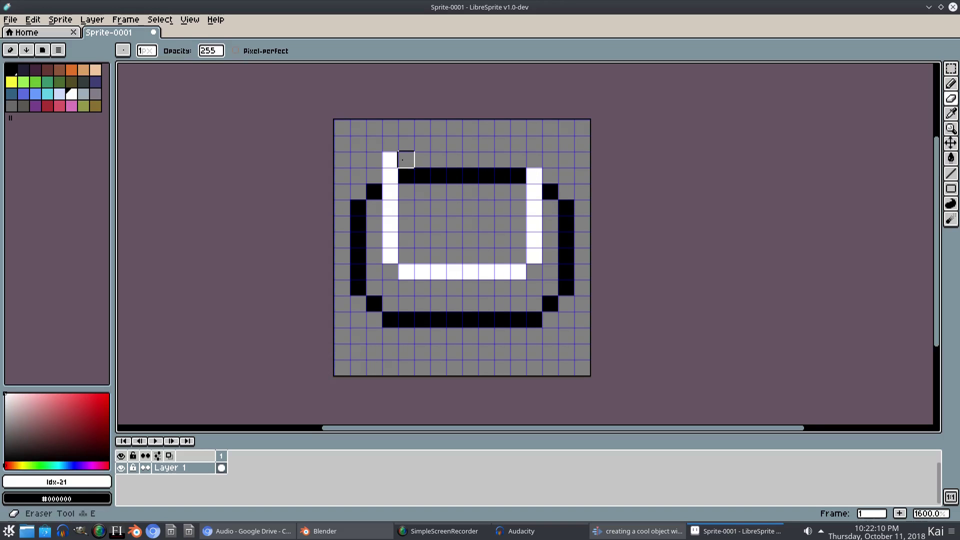
pyautogui.press('b')
pyautogui.moveTo(406, 160); pyautogui.dragTo(517, 160)
# Try to fill the inside of the white outline with the Paint Bucket
pyautogui.click(423, 206)
pyautogui.press('g')
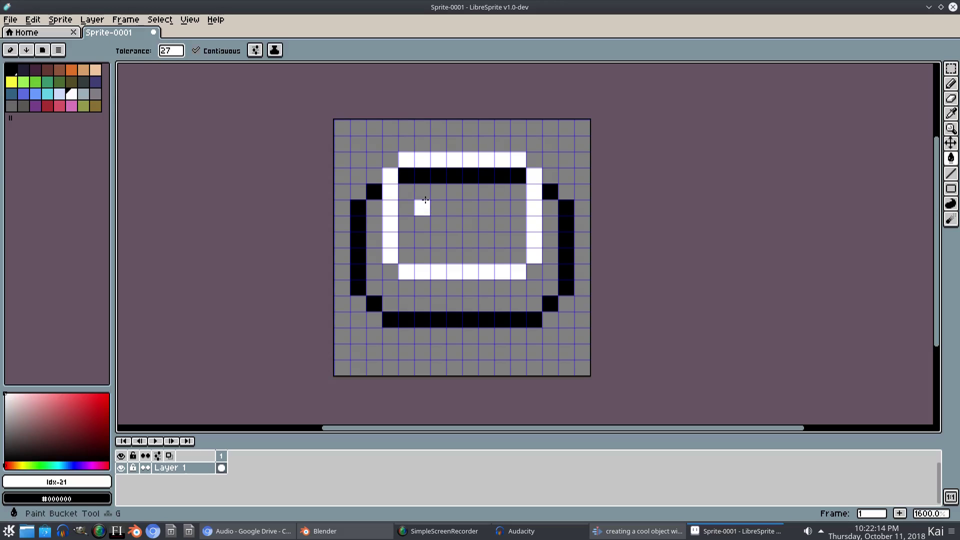
pyautogui.press('b')
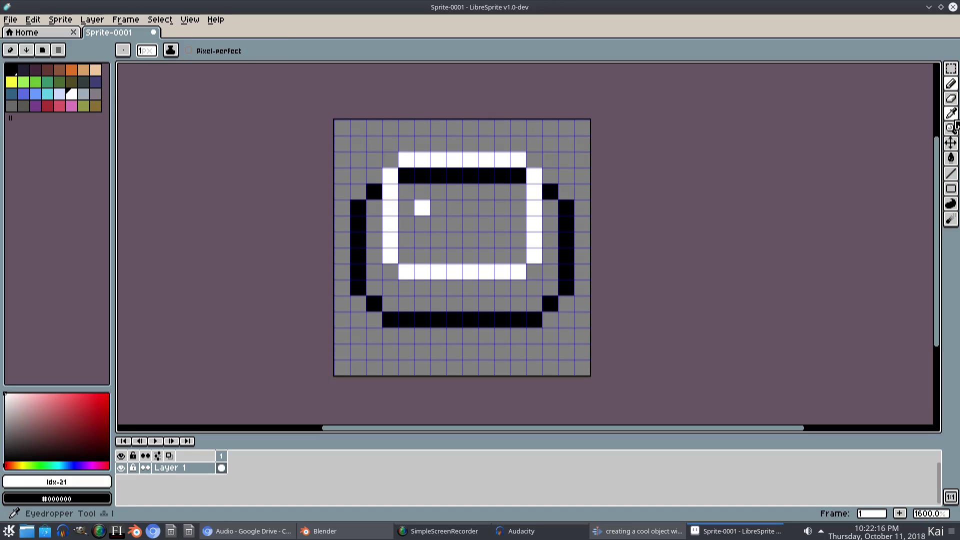
pyautogui.click(951, 158)
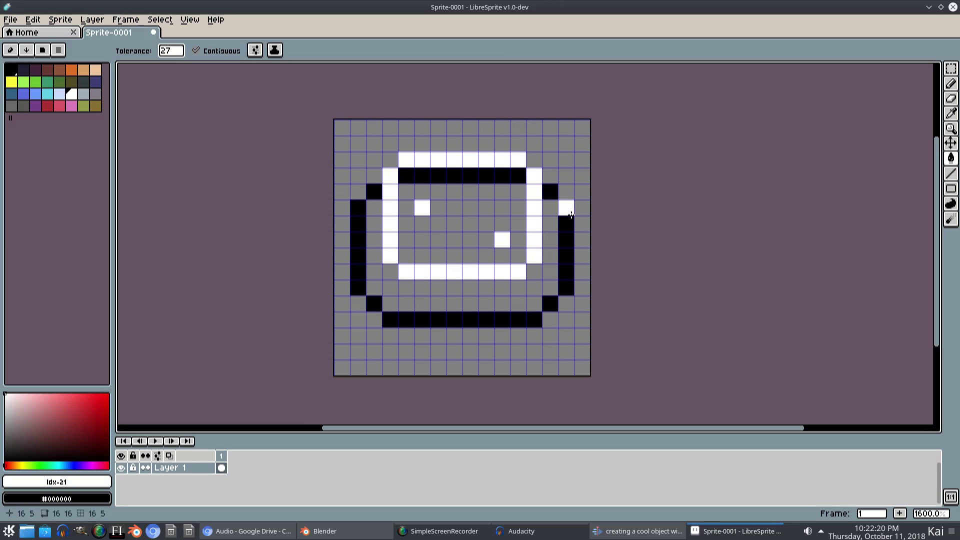
pyautogui.hotkey('ctrl', 'z')
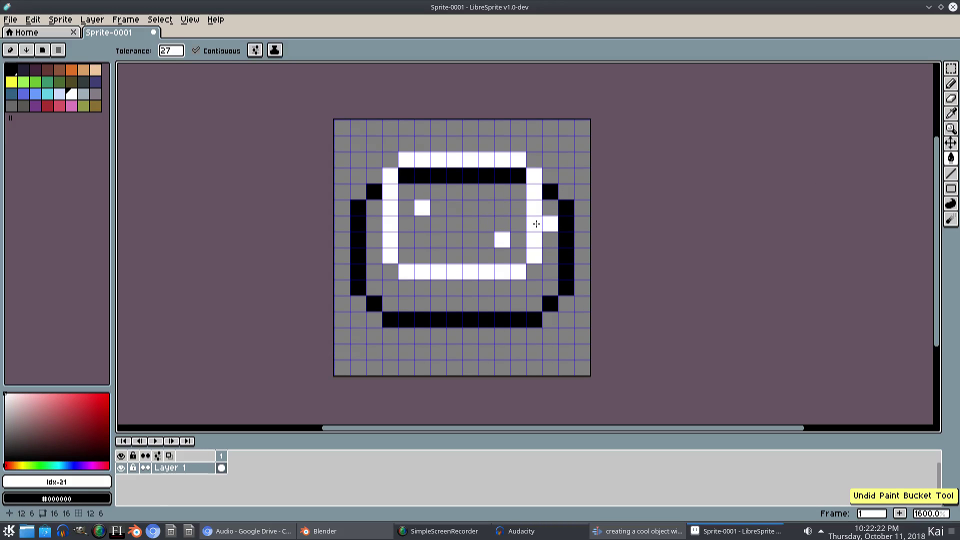
# Fill the whole interior of the white outline with white using the Pencil
pyautogui.press('b')
pyautogui.moveTo(486, 224)
pyautogui.mouseDown()
pyautogui.moveTo(461, 219)
pyautogui.moveTo(481, 210)
pyautogui.moveTo(501, 250)
pyautogui.moveTo(517, 200)
pyautogui.moveTo(416, 177)
pyautogui.moveTo(517, 178)
pyautogui.mouseUp()
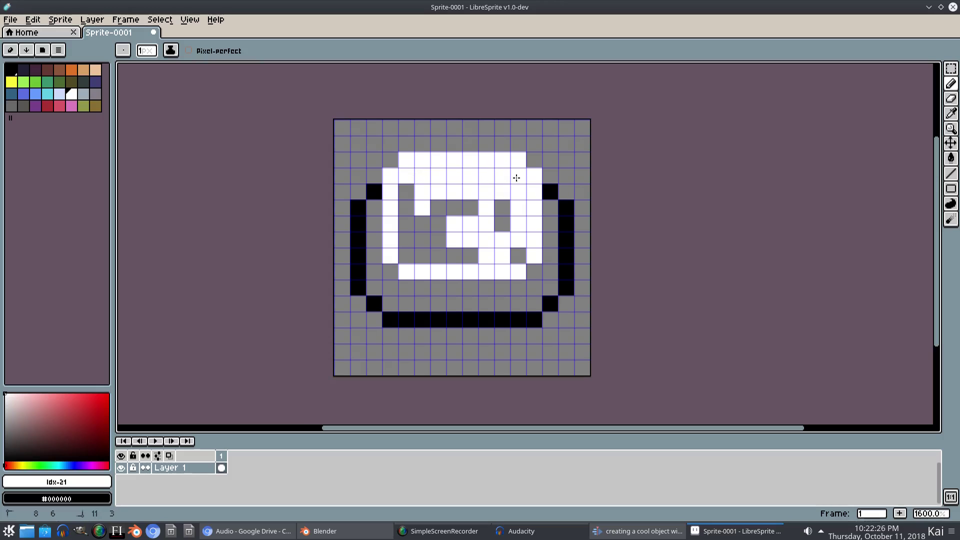
pyautogui.moveTo(517, 254)
pyautogui.mouseDown()
pyautogui.moveTo(402, 258)
pyautogui.moveTo(403, 220)
pyautogui.moveTo(421, 197)
pyautogui.moveTo(421, 238)
pyautogui.moveTo(444, 213)
pyautogui.moveTo(503, 227)
pyautogui.mouseUp()
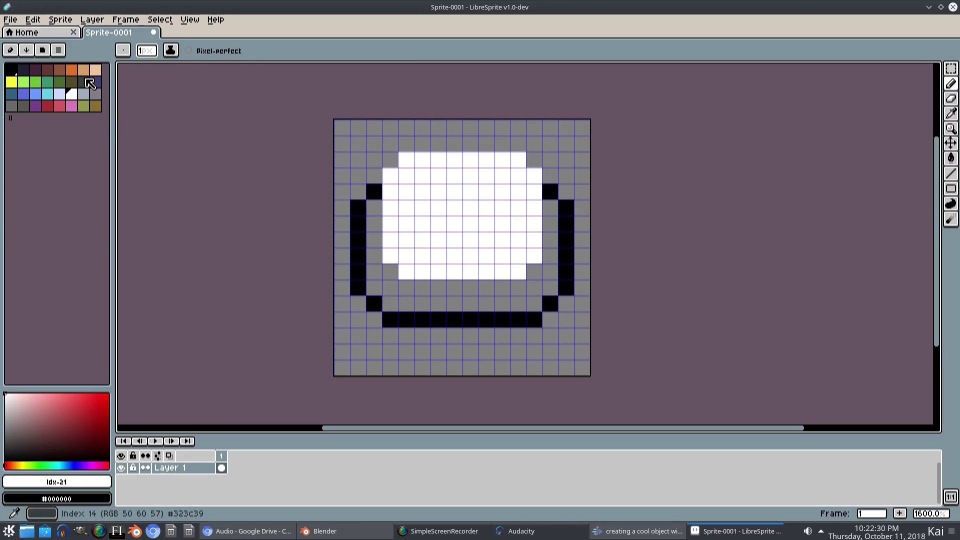
pyautogui.click(353, 266)
pyautogui.press('p')
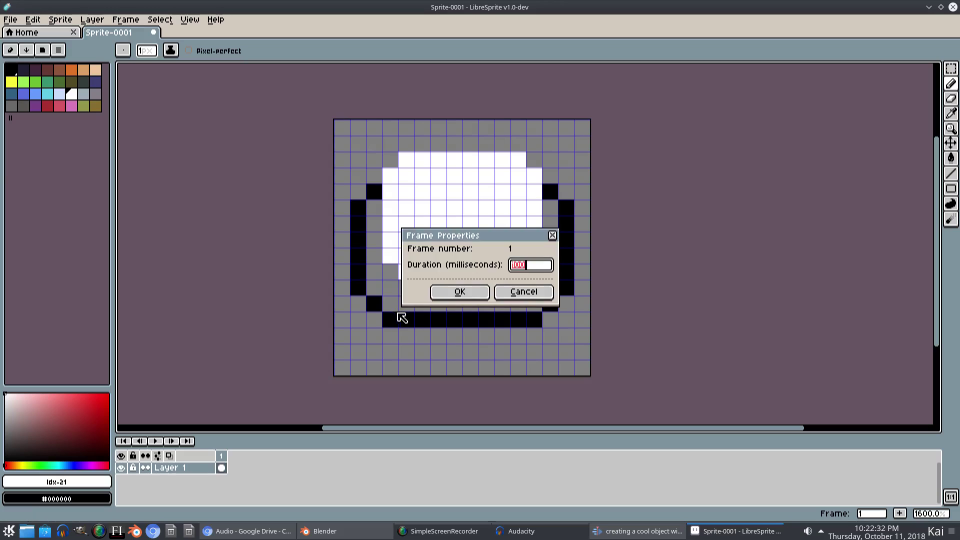
pyautogui.click(524, 293)
# With black sampled from the outline, extend its sides into a second, lower bottom edge and trace around the white area's sides and bottom
pyautogui.press('i')
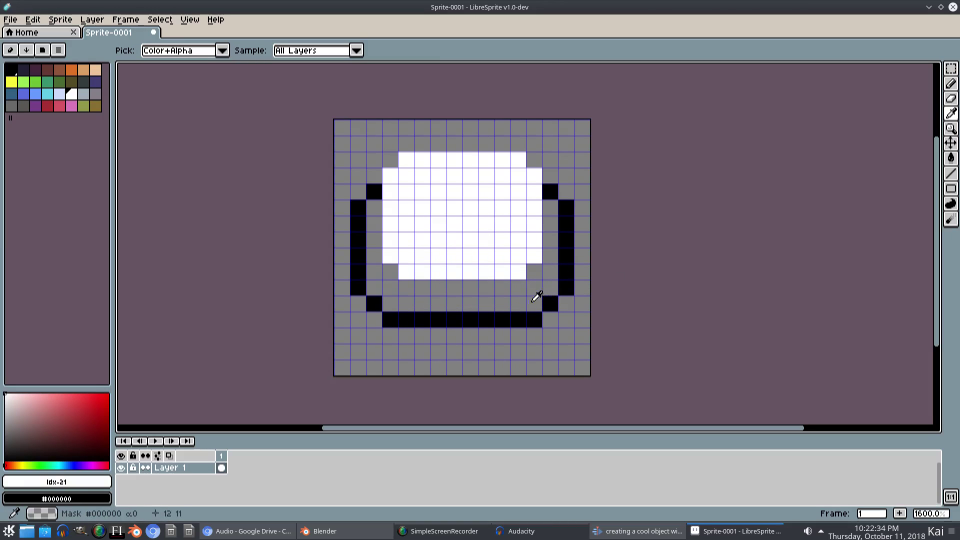
pyautogui.click(523, 317)
pyautogui.press('b')
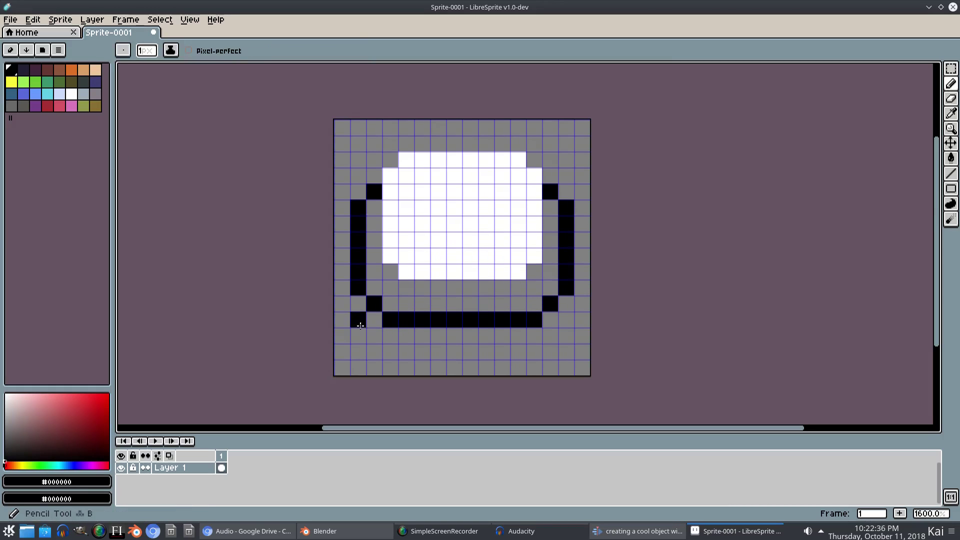
pyautogui.click(360, 303)
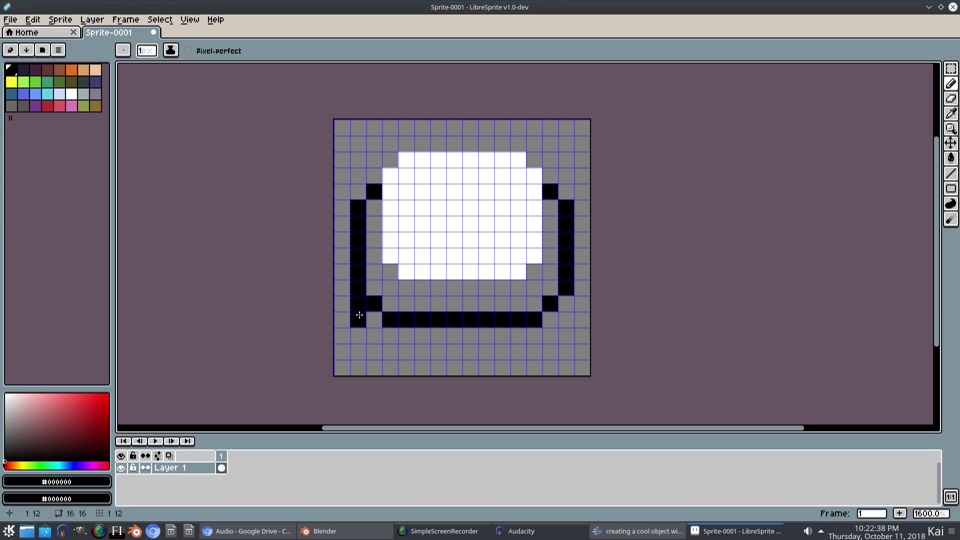
pyautogui.moveTo(384, 345)
pyautogui.mouseDown()
pyautogui.moveTo(529, 352)
pyautogui.moveTo(553, 337)
pyautogui.mouseUp()
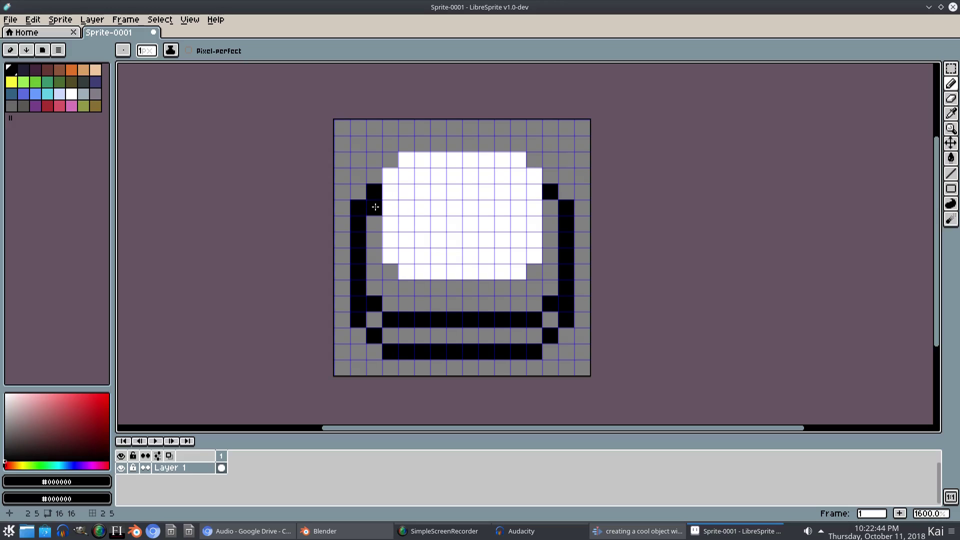
pyautogui.moveTo(375, 206)
pyautogui.mouseDown()
pyautogui.moveTo(375, 254)
pyautogui.moveTo(408, 287)
pyautogui.moveTo(511, 287)
pyautogui.moveTo(547, 249)
pyautogui.moveTo(553, 208)
pyautogui.mouseUp()
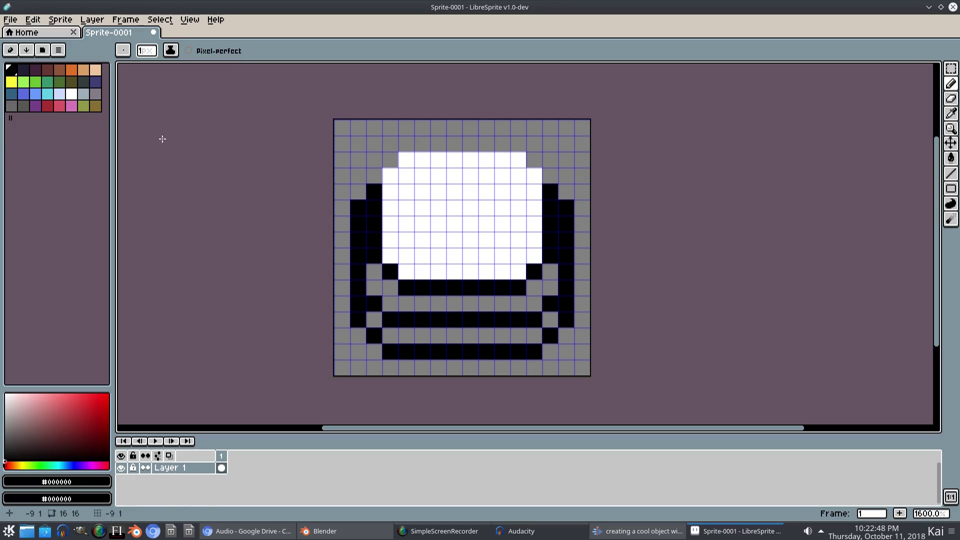
# Shade the white area's left, bottom and right edges with palette blue 18, including the inner lower corner pixels
pyautogui.click(61, 97)
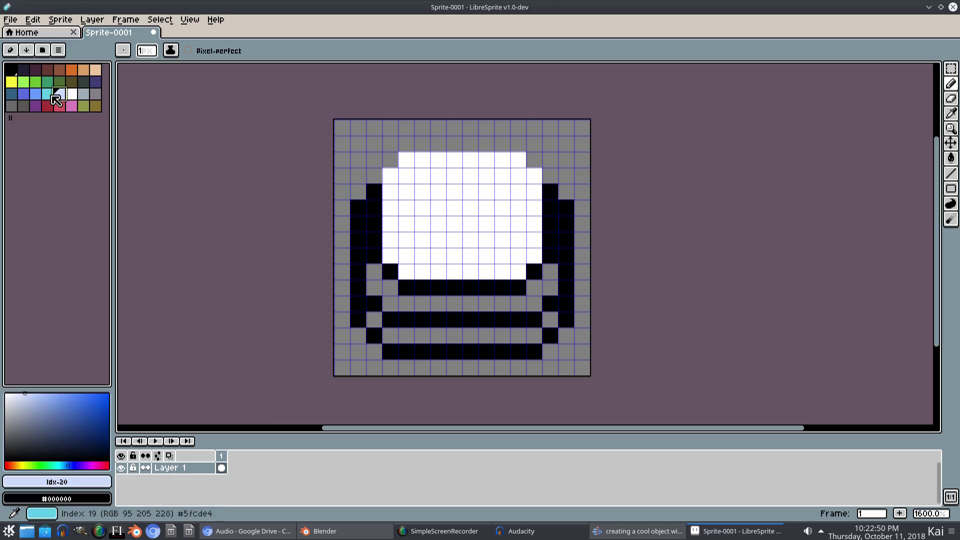
pyautogui.click(36, 94)
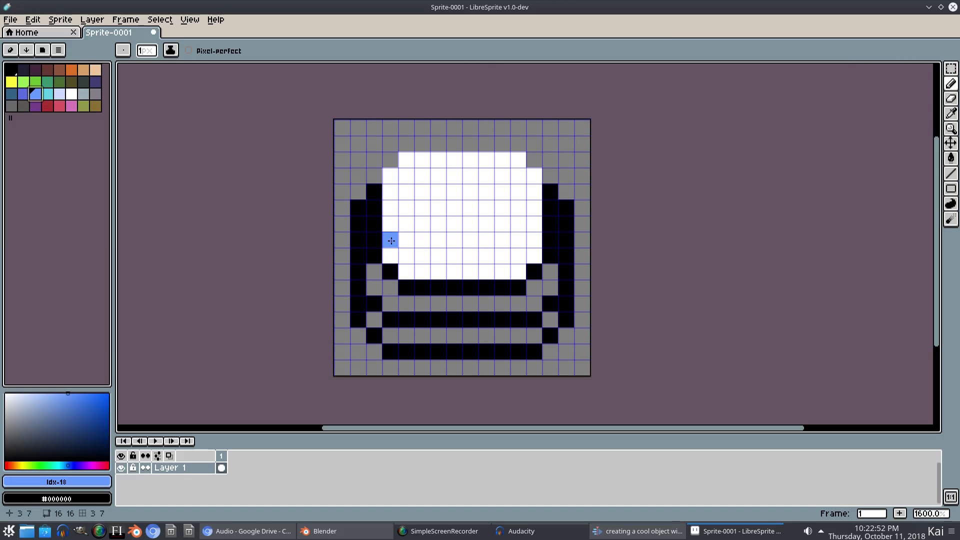
pyautogui.moveTo(391, 175)
pyautogui.mouseDown()
pyautogui.moveTo(389, 245)
pyautogui.moveTo(412, 258)
pyautogui.moveTo(410, 267)
pyautogui.moveTo(524, 265)
pyautogui.moveTo(541, 198)
pyautogui.mouseUp()
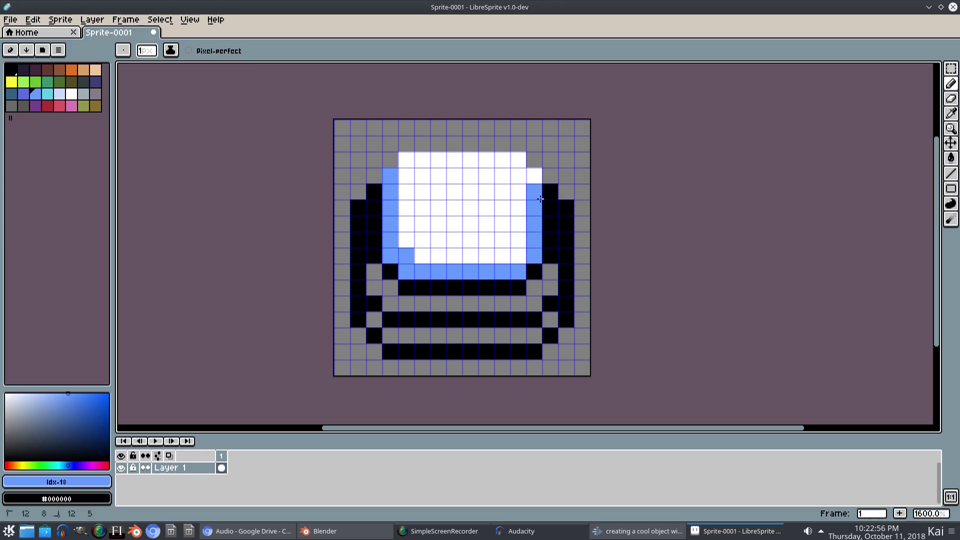
# With white sampled from the face, repaint the middle pixels of its blue left and right edges, leaving only the end pixels blue
pyautogui.scroll(-2, 394, 249)
pyautogui.scroll(4, 431, 208)
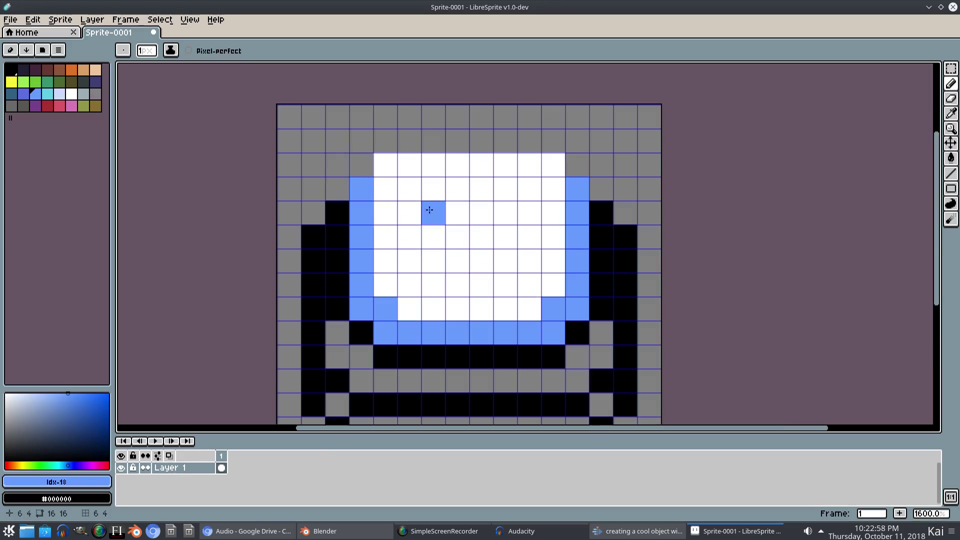
pyautogui.press('i')
pyautogui.click(422, 197)
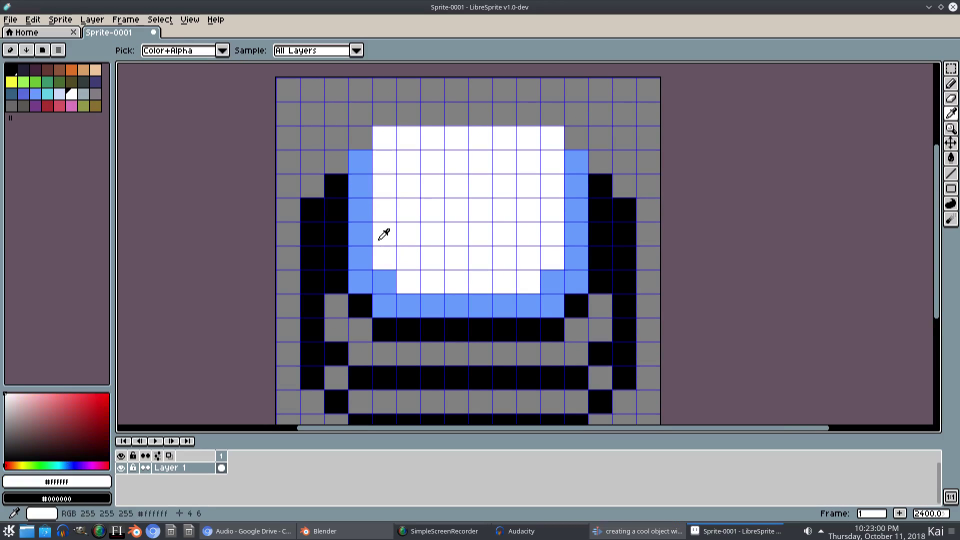
pyautogui.press('b')
pyautogui.moveTo(360, 187); pyautogui.dragTo(360, 231)
pyautogui.moveTo(577, 185); pyautogui.dragTo(574, 234)
pyautogui.click(537, 310)
pyautogui.hotkey('ctrl', 'z')
# Try palette cyan 19 on the blue shading at the face's lower-left corner
pyautogui.click(47, 94)
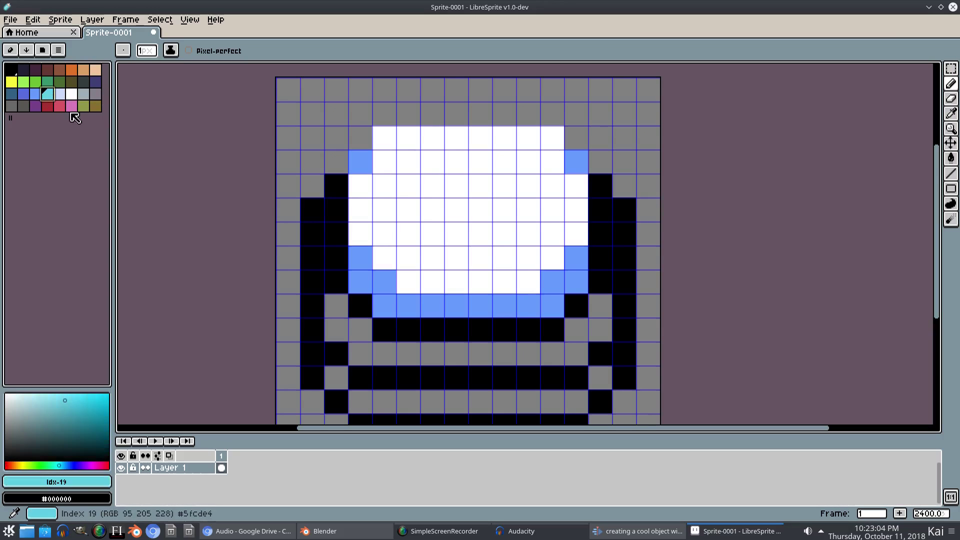
pyautogui.click(380, 276)
pyautogui.hotkey('ctrl', 'z')
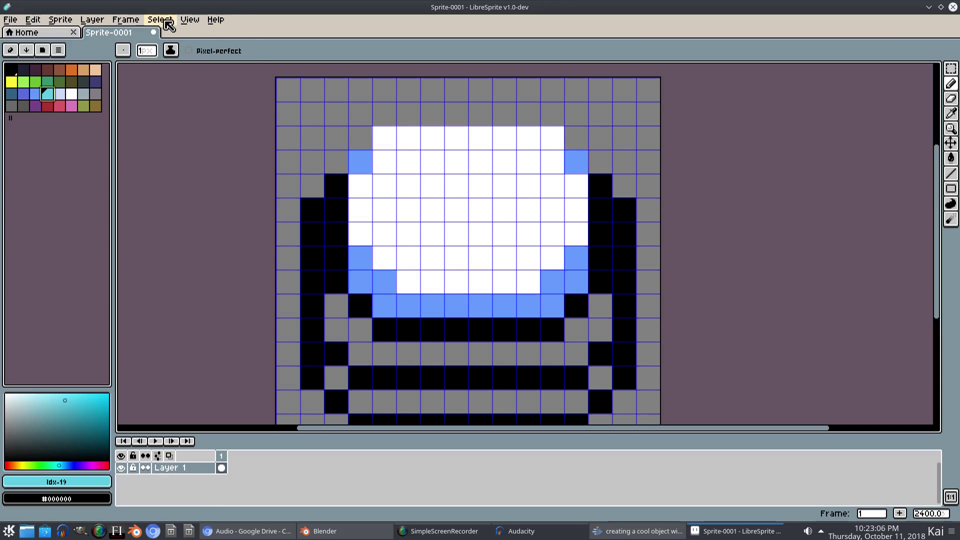
# Set the grid's X and Y offsets to 16 and its width and height to 16
pyautogui.click(160, 20)
pyautogui.moveTo(190, 19)
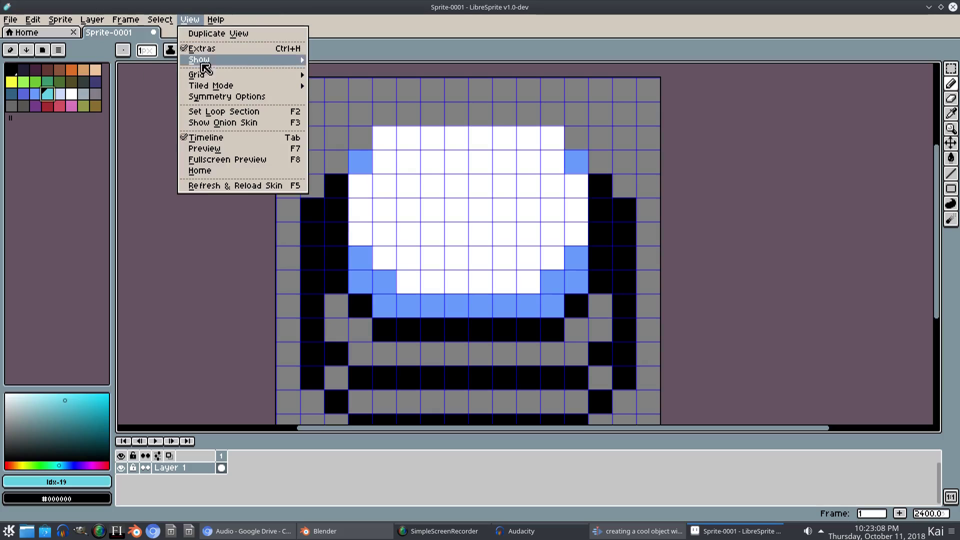
pyautogui.moveTo(225, 79)
pyautogui.click(321, 76)
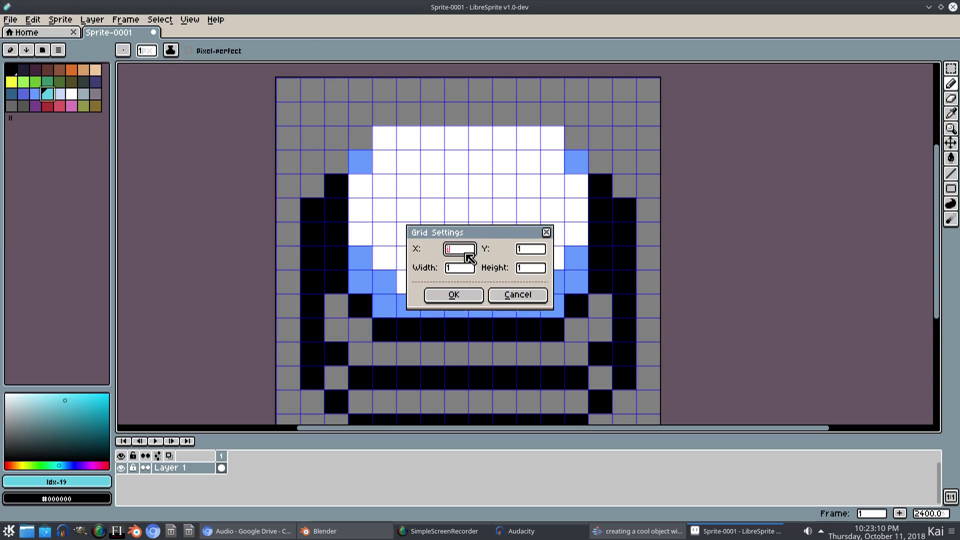
pyautogui.click(520, 248)
pyautogui.write('6')
pyautogui.click(451, 267)
pyautogui.write('6')
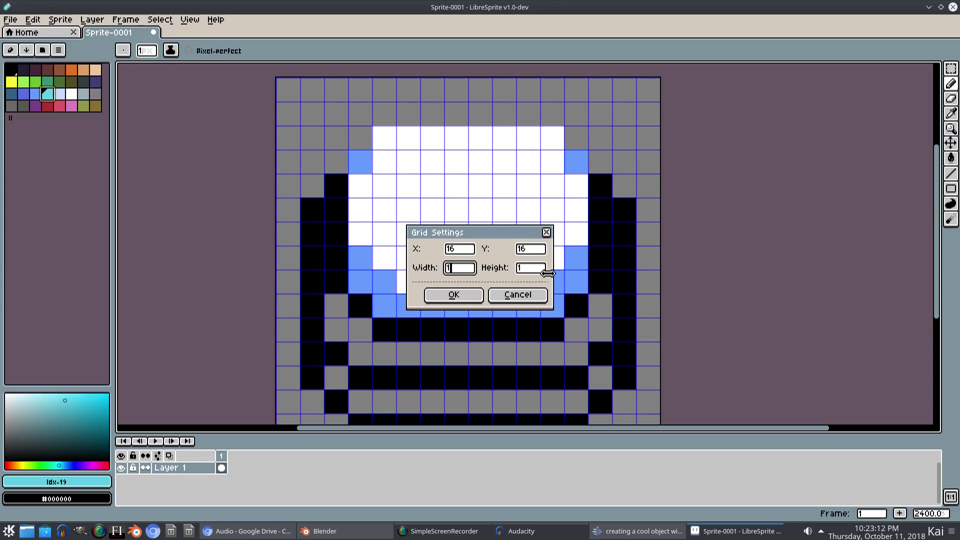
pyautogui.click(541, 269)
pyautogui.write('6')
pyautogui.click(463, 291)
# Mix a light blue with hue 206°, saturation 36 and value 100, starting from the face's sampled blue shading
pyautogui.moveTo(462, 291); pyautogui.dragTo(457, 252)
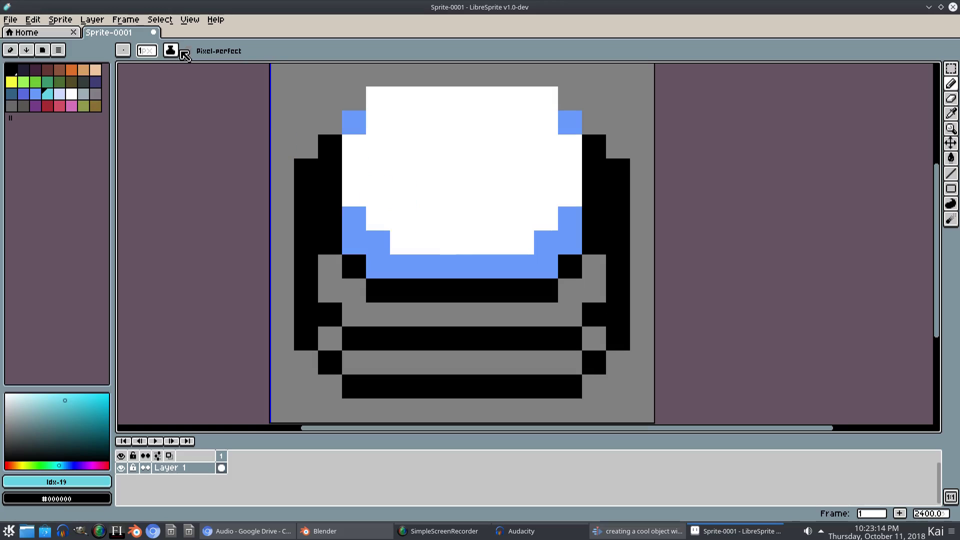
pyautogui.press('ctrl')
pyautogui.scroll(-1, 402, 203)
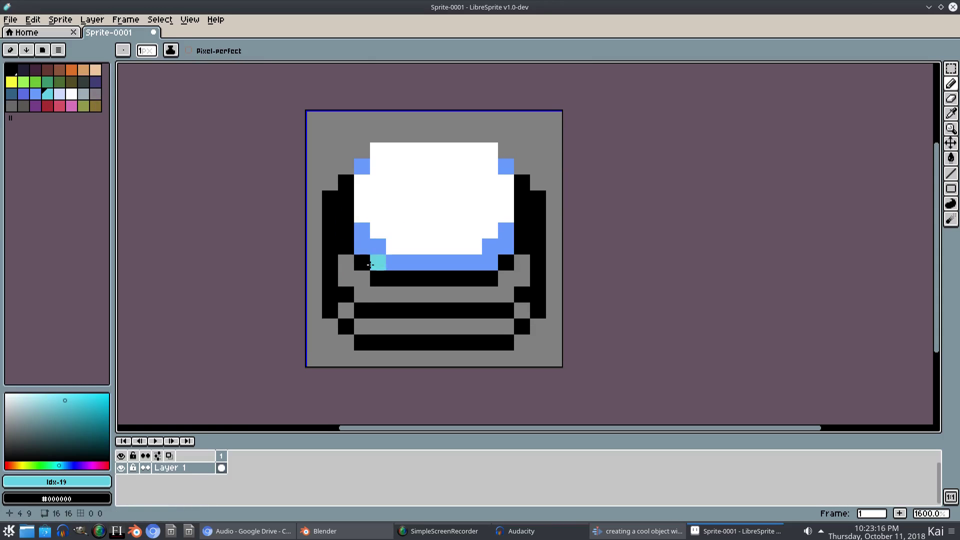
pyautogui.press('i')
pyautogui.click(382, 258)
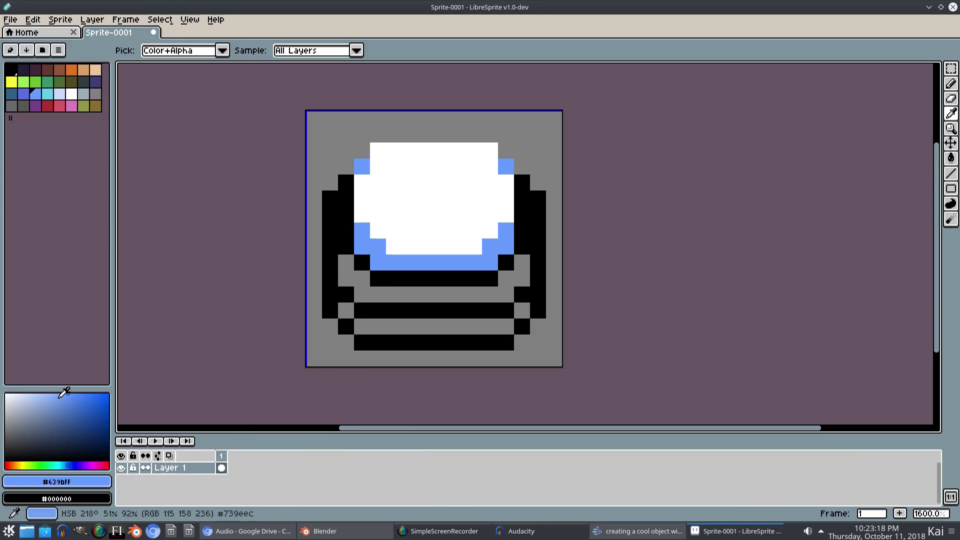
pyautogui.moveTo(60, 396); pyautogui.dragTo(45, 386)
pyautogui.press('b')
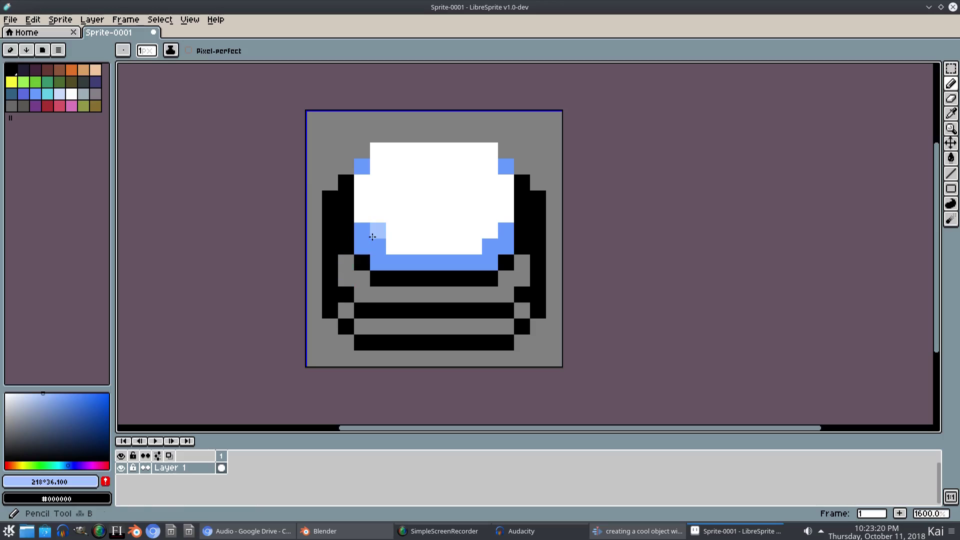
pyautogui.click(71, 465)
pyautogui.click(64, 465)
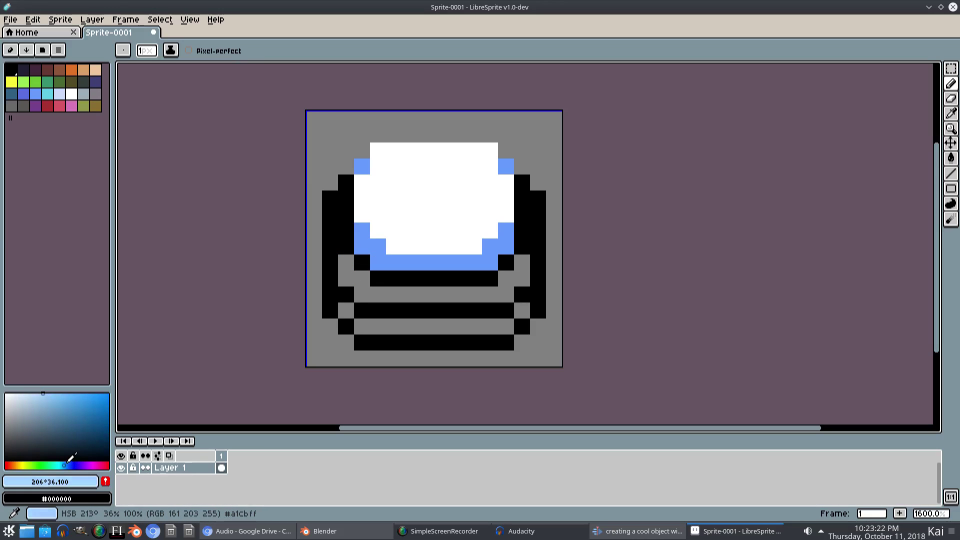
# Paint light blue over the upper and inner pixels of the face's lower corners and the middle four pixels of its bottom edge
pyautogui.click(362, 231)
pyautogui.click(378, 246)
pyautogui.click(491, 245)
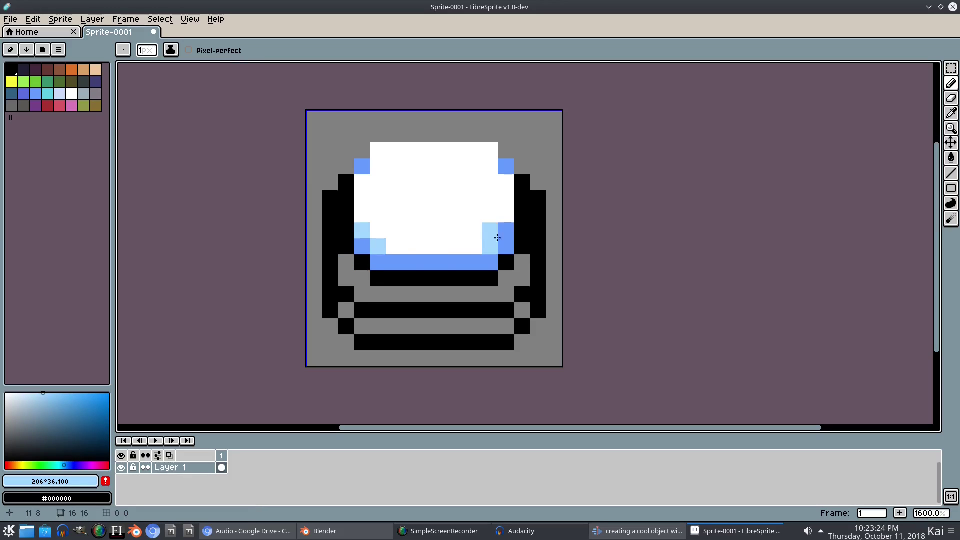
pyautogui.click(505, 232)
pyautogui.moveTo(415, 264); pyautogui.dragTo(448, 265)
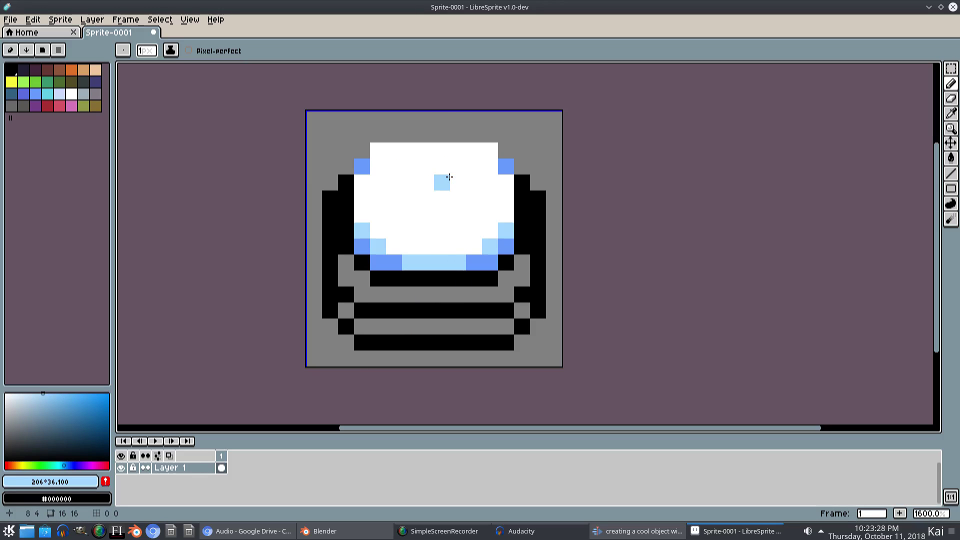
# Shade the face's upper corner pixels and the two outer pixels at each end of its top edge light blue
pyautogui.click(362, 167)
pyautogui.click(506, 167)
pyautogui.click(491, 151)
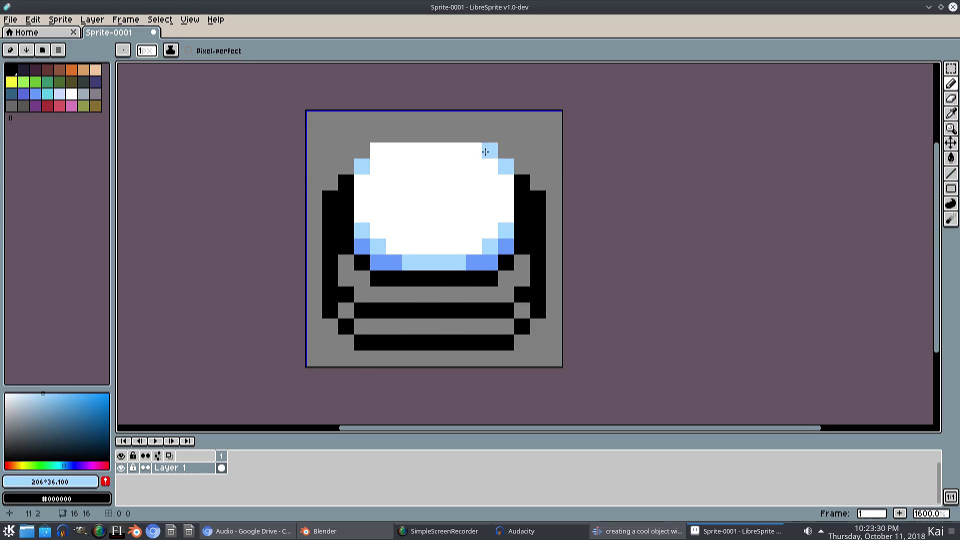
pyautogui.click(378, 150)
pyautogui.click(390, 148)
pyautogui.click(475, 152)
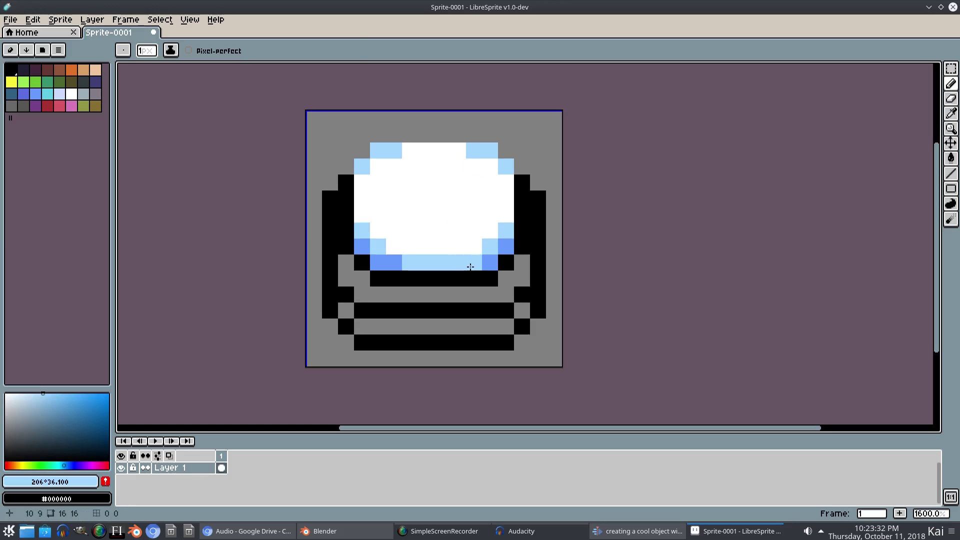
# With the darker blue sampled from the bottom edge, recolour the outermost pixel at each end of the face's top edge
pyautogui.press('i')
pyautogui.click(490, 258)
pyautogui.press('b')
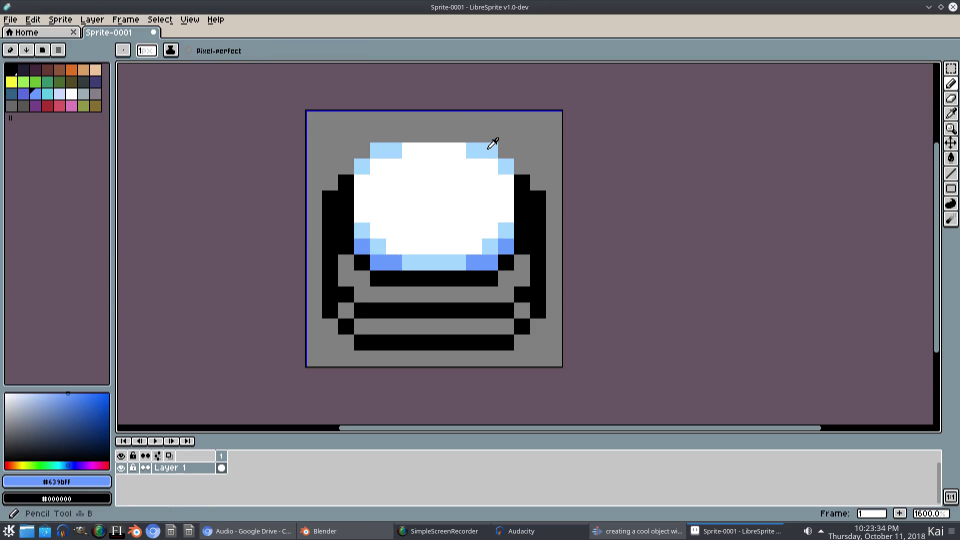
pyautogui.click(379, 150)
pyautogui.scroll(-3, 490, 271)
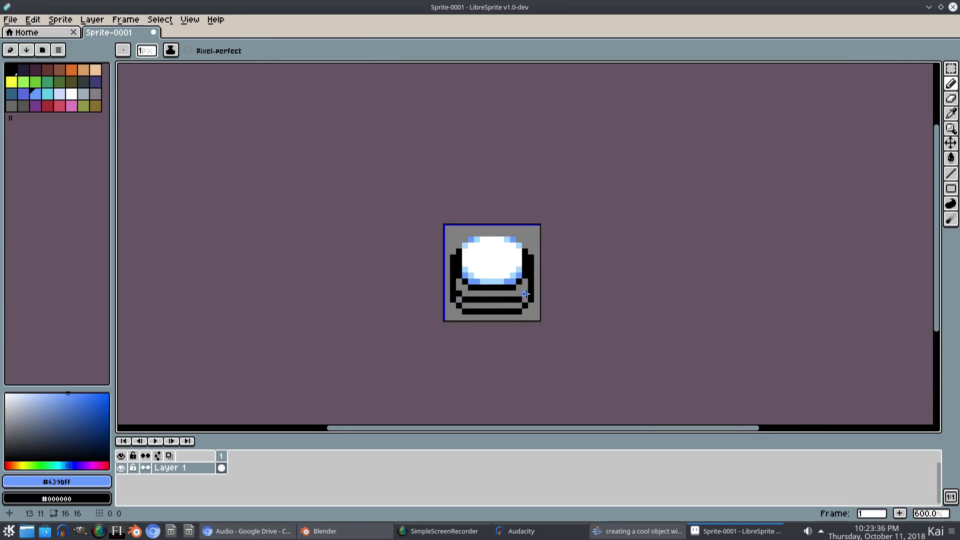
pyautogui.scroll(3, 490, 270)
pyautogui.moveTo(394, 215); pyautogui.dragTo(395, 222)
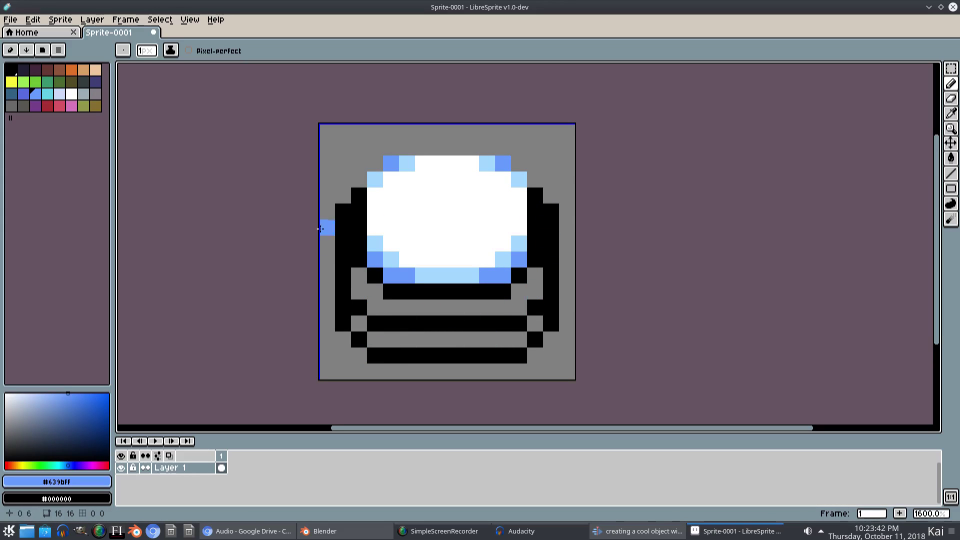
# Fill the black left and right sides of the body with palette red 28 using the Paint Bucket
pyautogui.click(48, 106)
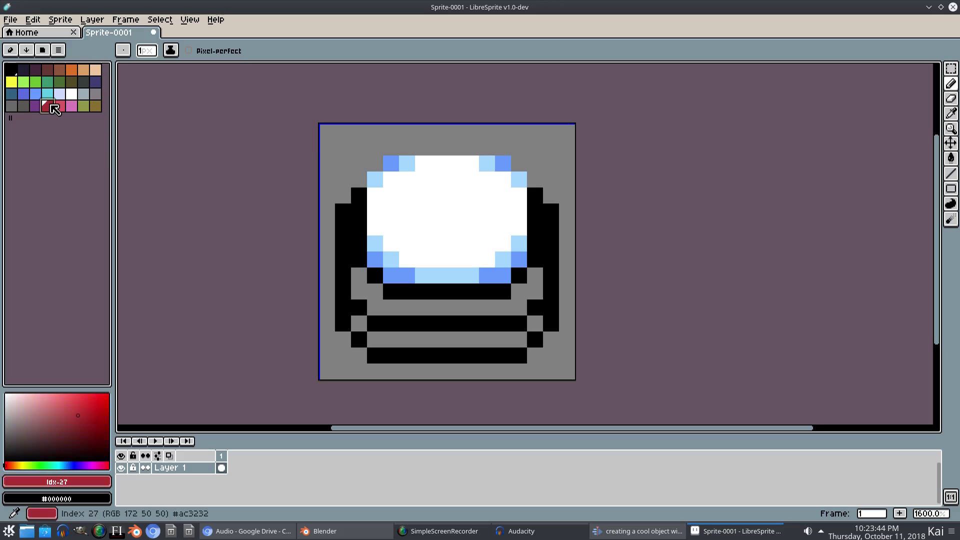
pyautogui.click(59, 106)
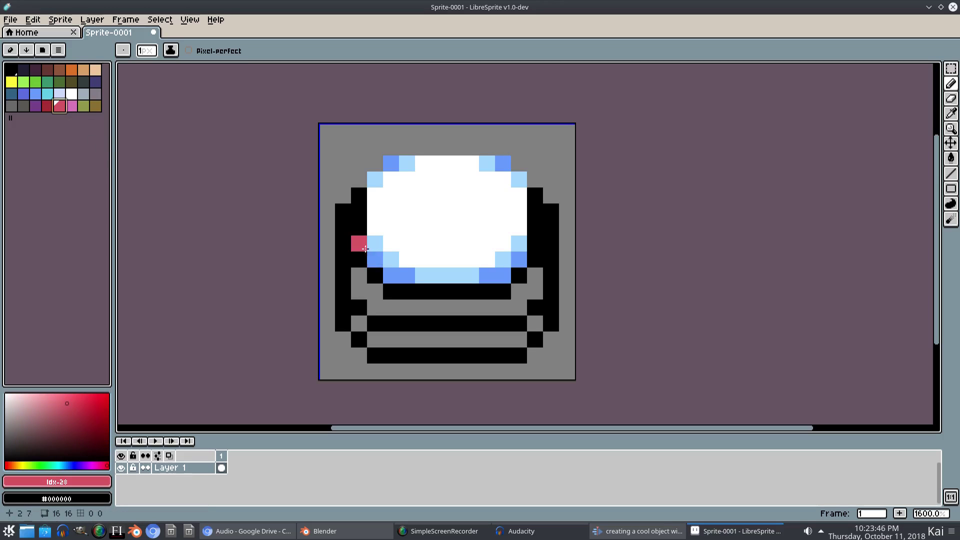
pyautogui.press('g')
pyautogui.click(356, 217)
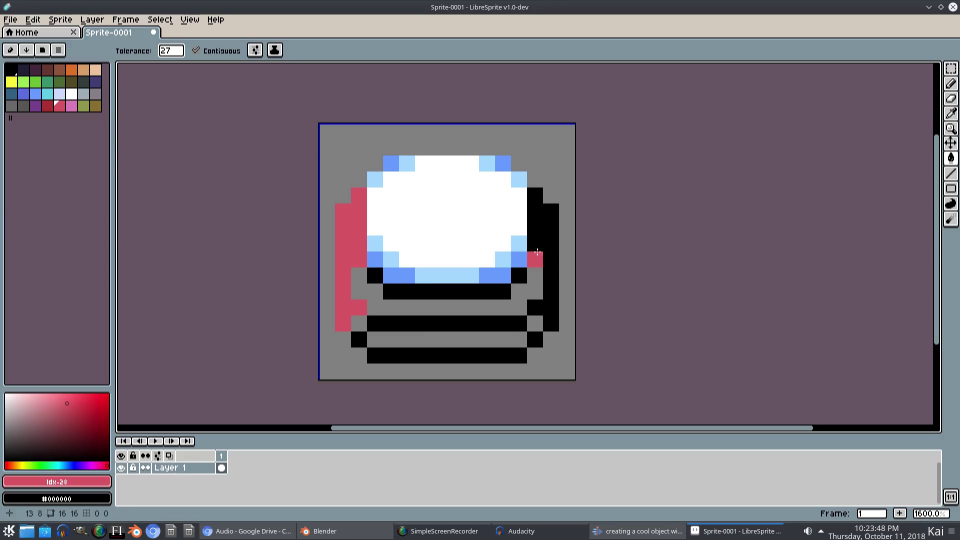
pyautogui.click(535, 257)
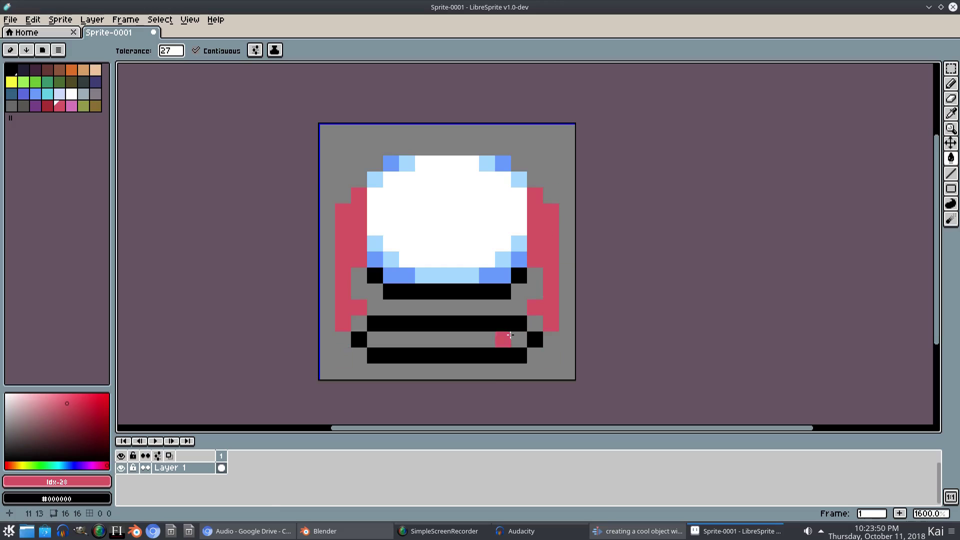
# Fill the grey area around and below the face's black underline, plus the lower-left inner pixel, with the same red
pyautogui.click(492, 308)
pyautogui.hotkey('ctrl', 'z')
pyautogui.press('v')
pyautogui.hotkey('ctrl', 'z')
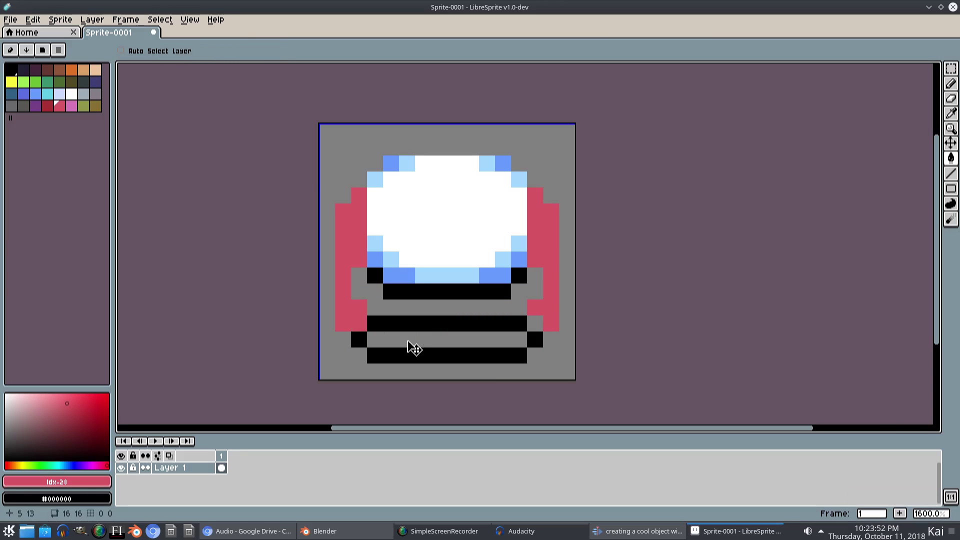
pyautogui.hotkey('ctrl', 'z')
pyautogui.click(370, 305)
pyautogui.click(363, 320)
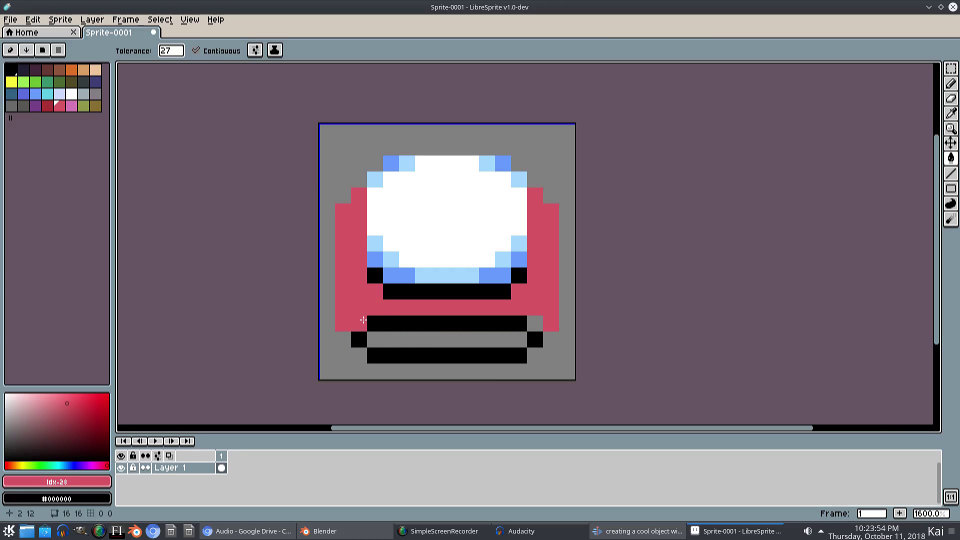
# Fill the body's remaining grey gaps and black outline pixels with red, leaving the background grey
pyautogui.click(368, 339)
pyautogui.click(386, 324)
pyautogui.click(407, 355)
pyautogui.click(550, 345)
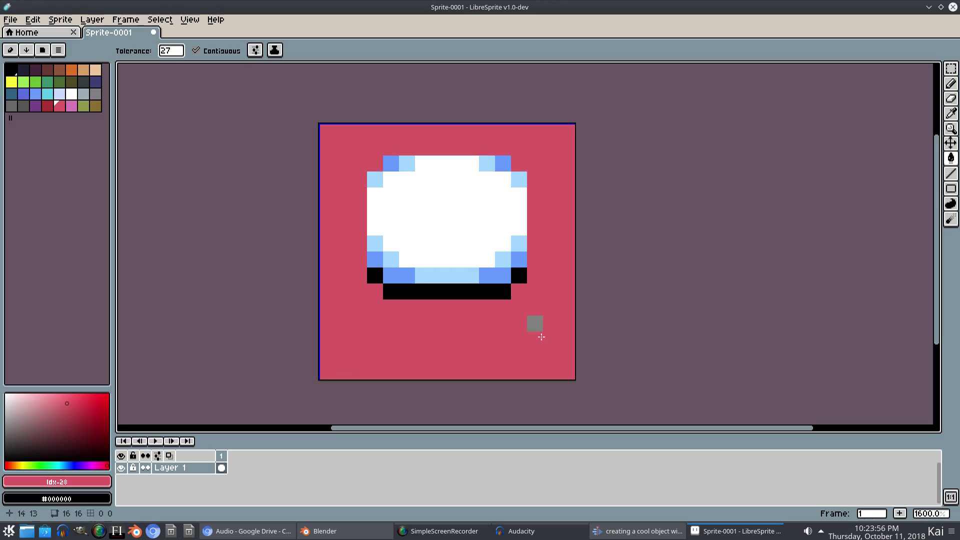
pyautogui.hotkey('ctrl', 'z')
pyautogui.click(540, 340)
pyautogui.click(534, 323)
pyautogui.click(518, 275)
pyautogui.click(400, 291)
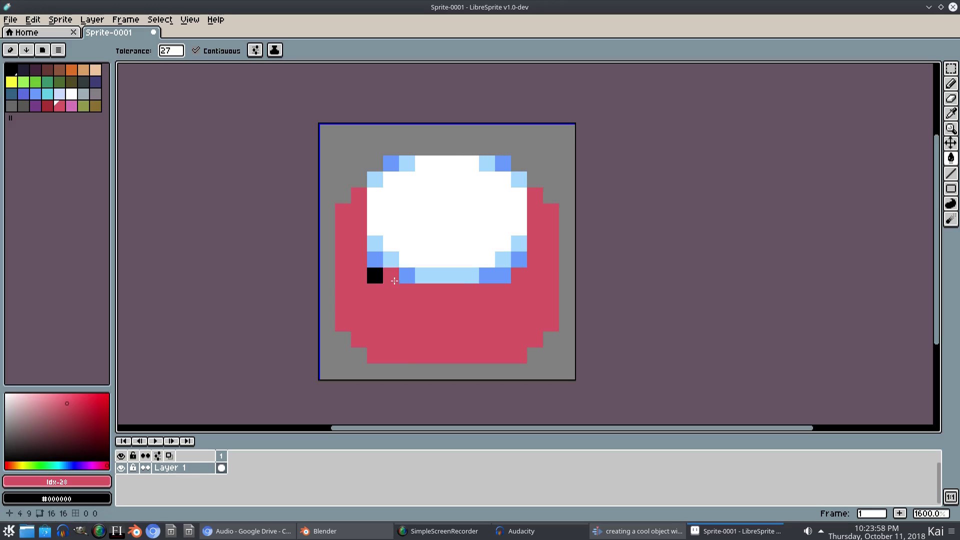
pyautogui.click(375, 275)
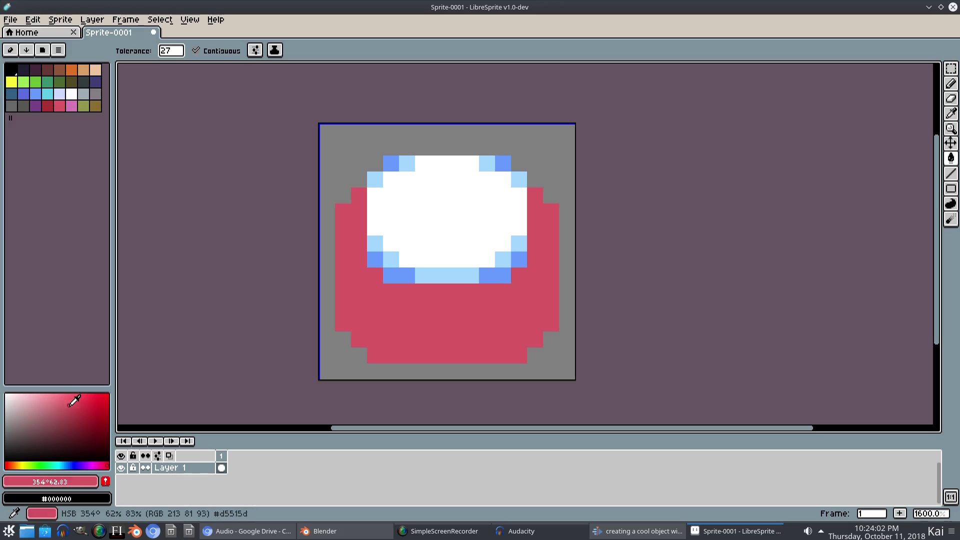
# Shade the red body's outer sides, bottom rows and stepped lower corners with a dark red of hue 339°, saturation 63 and value 50
pyautogui.moveTo(69, 404); pyautogui.dragTo(69, 426)
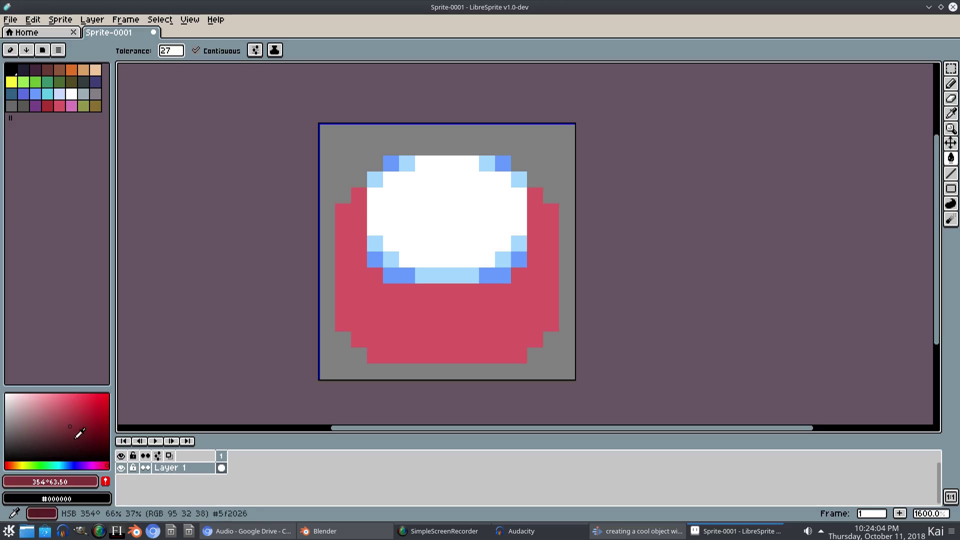
pyautogui.click(105, 464)
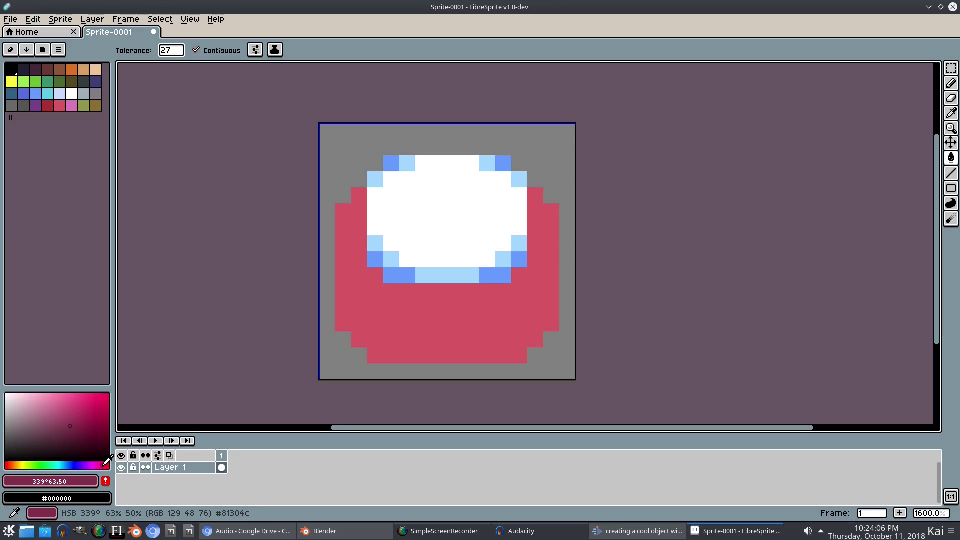
pyautogui.moveTo(103, 466)
pyautogui.mouseDown()
pyautogui.moveTo(7, 466)
pyautogui.moveTo(105, 464)
pyautogui.mouseUp()
pyautogui.press('b')
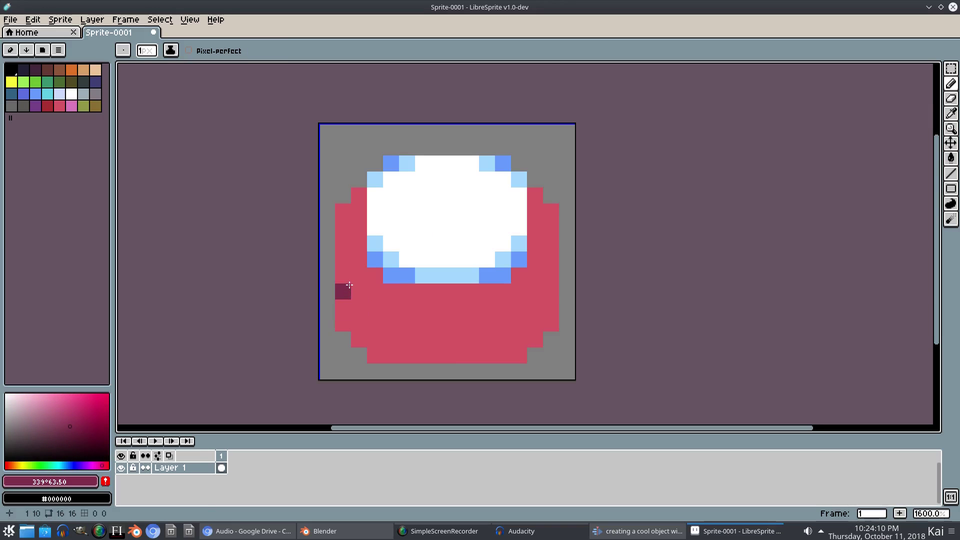
pyautogui.click(344, 245)
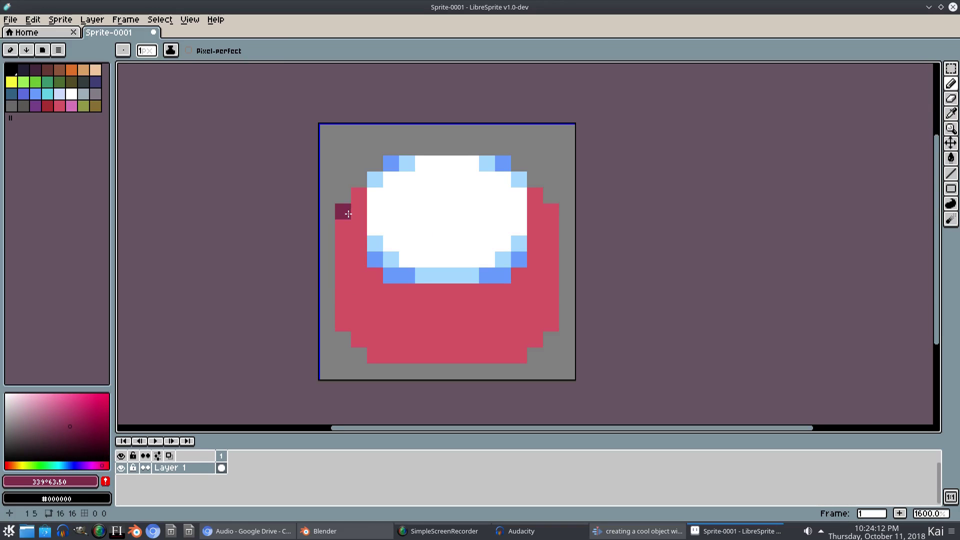
pyautogui.moveTo(343, 210)
pyautogui.mouseDown()
pyautogui.moveTo(348, 325)
pyautogui.moveTo(361, 322)
pyautogui.moveTo(377, 348)
pyautogui.moveTo(396, 352)
pyautogui.moveTo(524, 352)
pyautogui.moveTo(548, 318)
pyautogui.moveTo(551, 224)
pyautogui.mouseUp()
pyautogui.moveTo(503, 339)
pyautogui.mouseDown()
pyautogui.moveTo(375, 343)
pyautogui.moveTo(375, 324)
pyautogui.mouseUp()
pyautogui.click(519, 323)
pyautogui.click(360, 307)
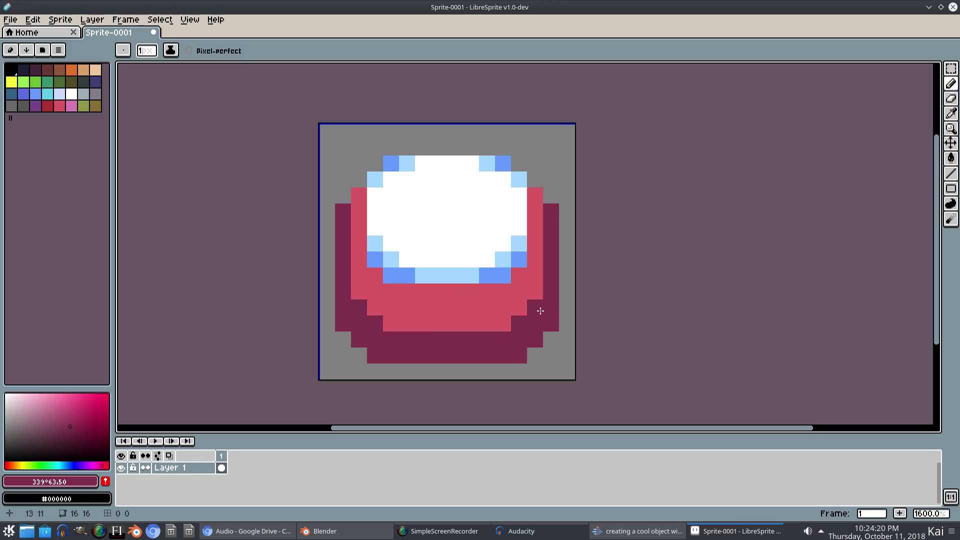
pyautogui.hotkey('ctrl', 'z')
pyautogui.click(391, 330)
# Shade the body's lower corner pixels and the tops of its sides with a darker red of hue 332°, saturation 53 and value 29
pyautogui.click(70, 441)
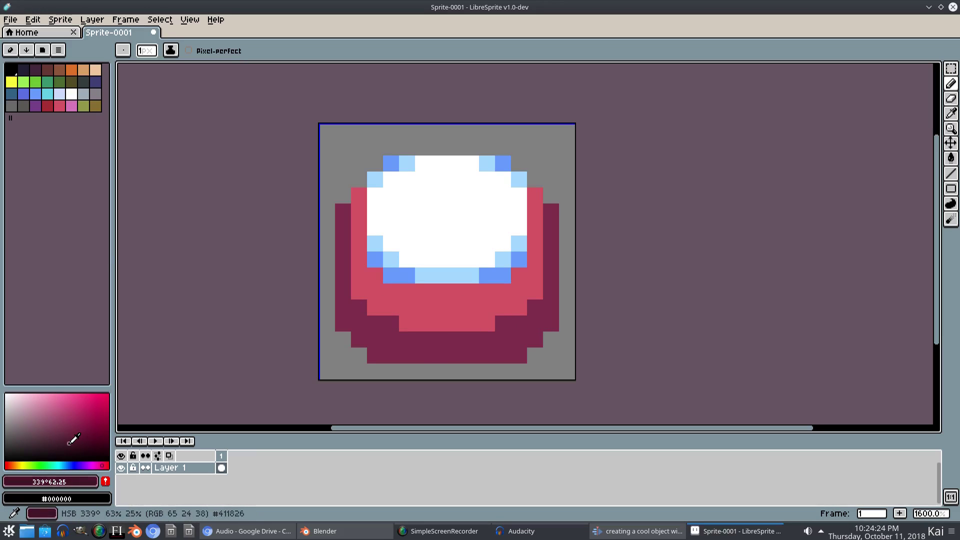
pyautogui.click(60, 441)
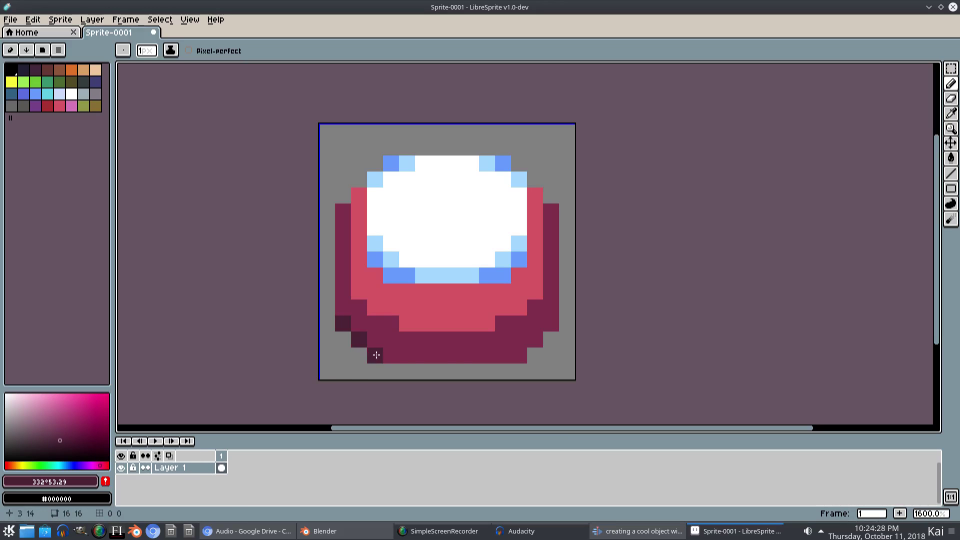
pyautogui.hotkey('ctrl', 'z')
pyautogui.click(537, 342)
pyautogui.click(553, 326)
pyautogui.scroll(-3, 557, 323)
pyautogui.scroll(3, 561, 324)
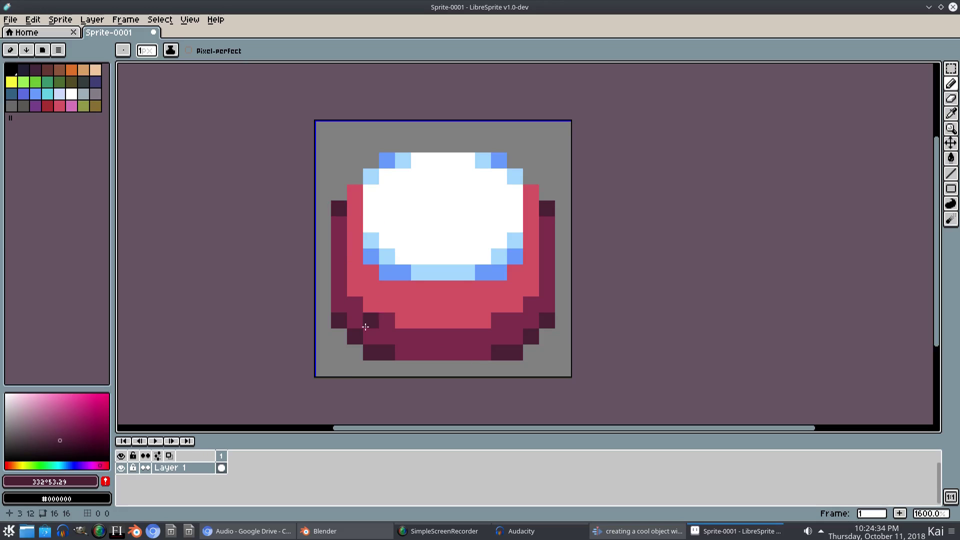
# Repaint the middle pixels of the body's outer left and right sides with the sampled body red #d95763
pyautogui.keyDown('alt'); pyautogui.click(356, 272); pyautogui.keyUp('alt')
pyautogui.click(340, 240)
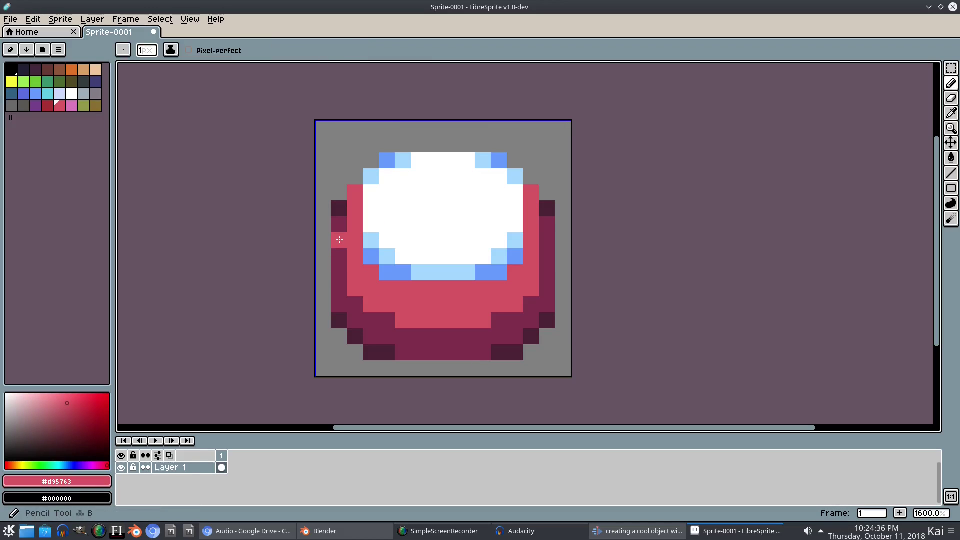
pyautogui.moveTo(548, 243); pyautogui.dragTo(541, 268)
pyautogui.scroll(-6, 542, 261)
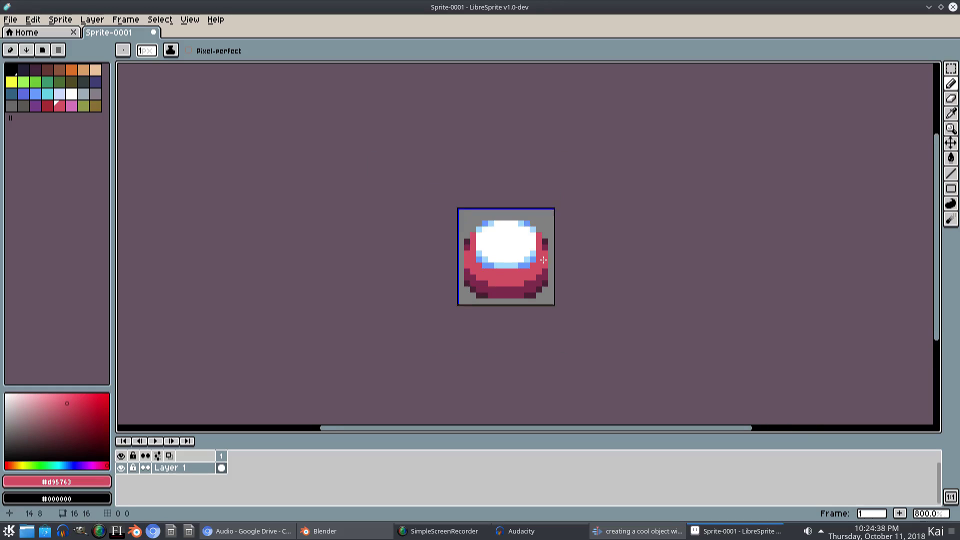
pyautogui.scroll(4, 534, 269)
pyautogui.scroll(3, 515, 275)
pyautogui.scroll(-1, 523, 270)
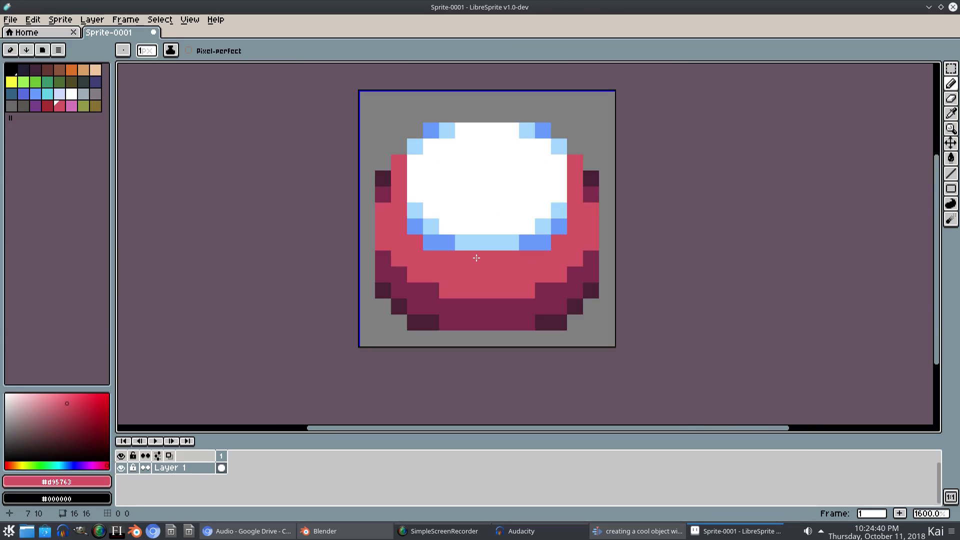
# Darken the outermost pixel at each end of the body's bottom row with hue 332°, saturation 44 and value 16
pyautogui.click(416, 324)
pyautogui.press('i')
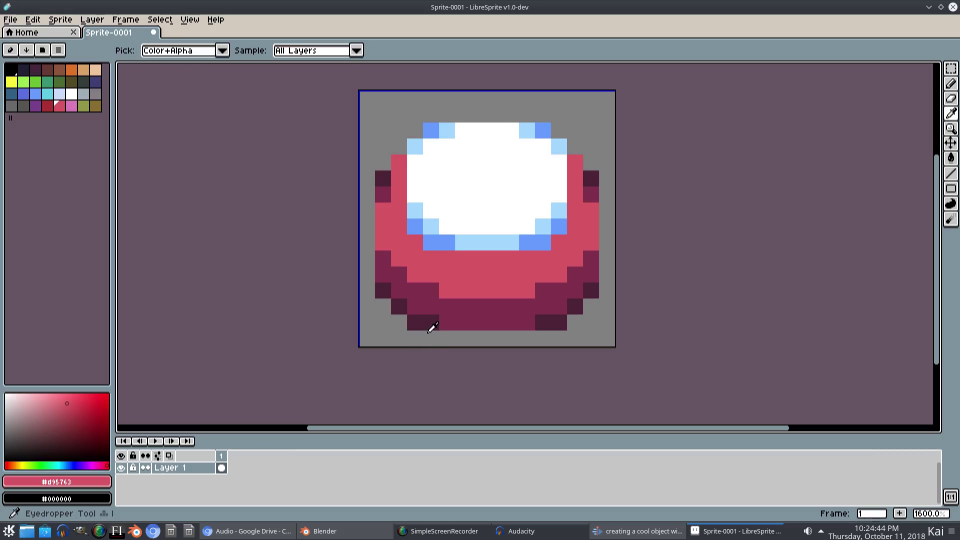
pyautogui.click(431, 324)
pyautogui.click(51, 449)
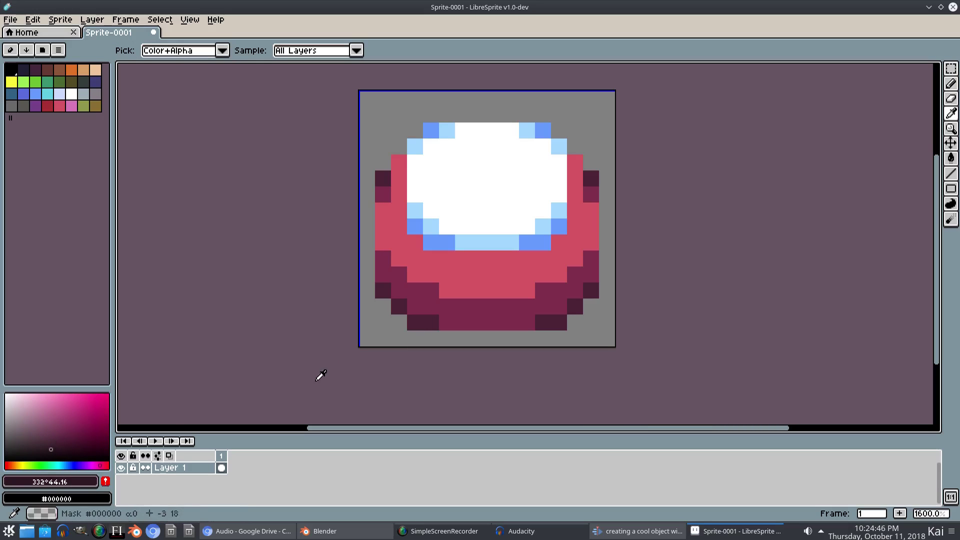
pyautogui.press('b')
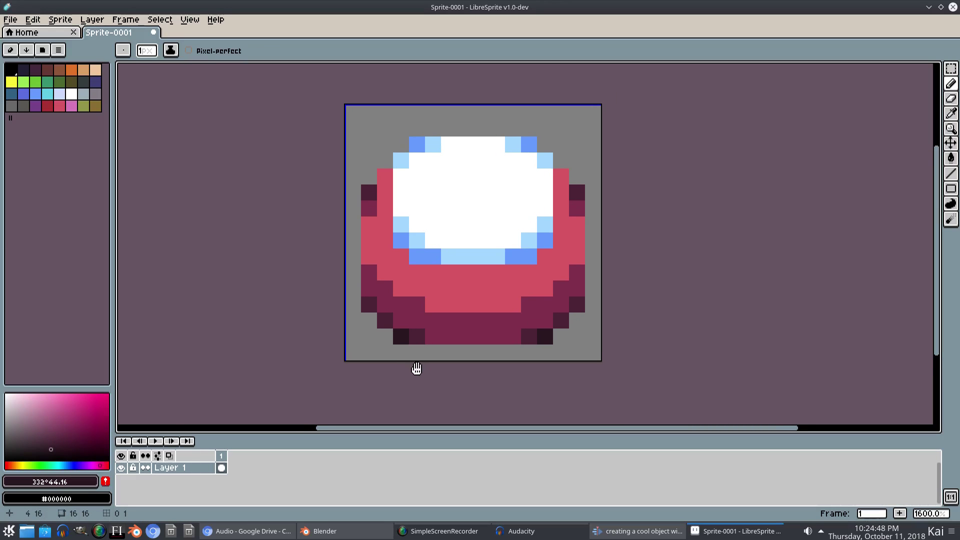
pyautogui.scroll(-4, 501, 373)
pyautogui.scroll(4, 513, 372)
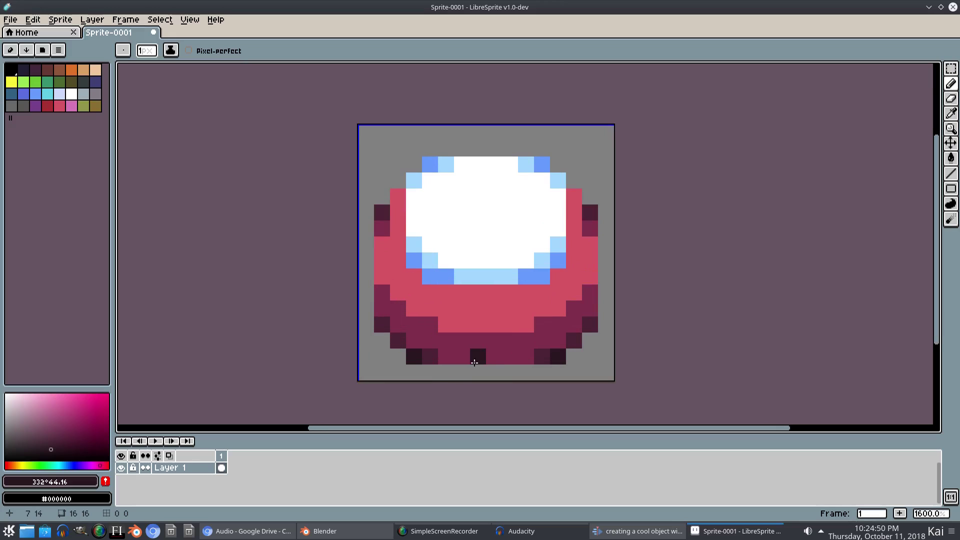
pyautogui.moveTo(528, 336); pyautogui.dragTo(513, 310)
pyautogui.scroll(1, 526, 289)
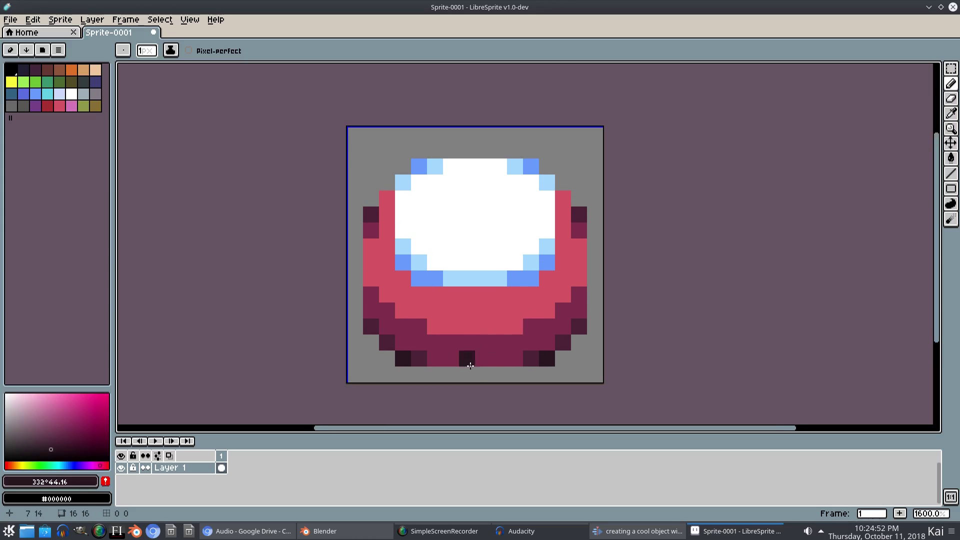
# Try a pink highlight pixel of hue 321°, saturation 44 and value 100 on the red body below the face
pyautogui.press('i')
pyautogui.click(429, 314)
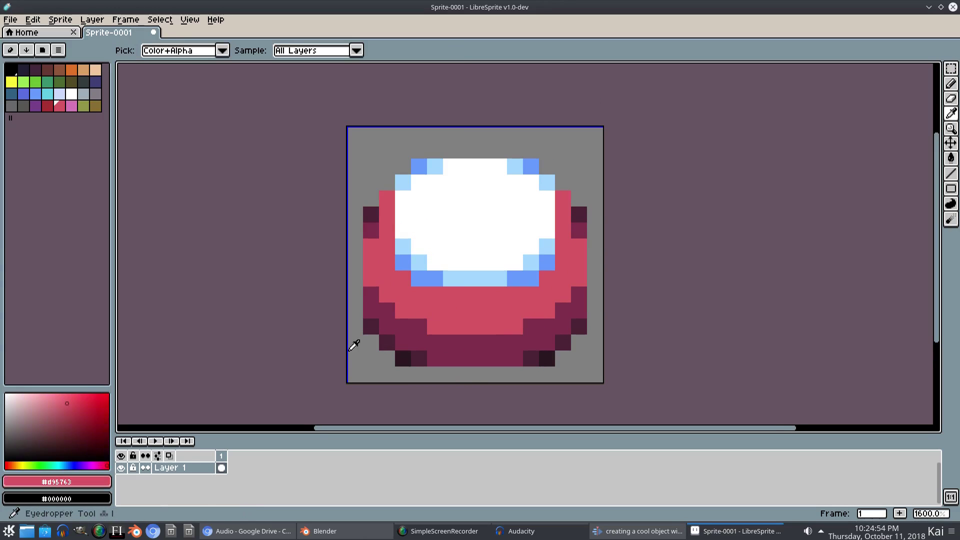
pyautogui.moveTo(69, 395); pyautogui.dragTo(50, 393)
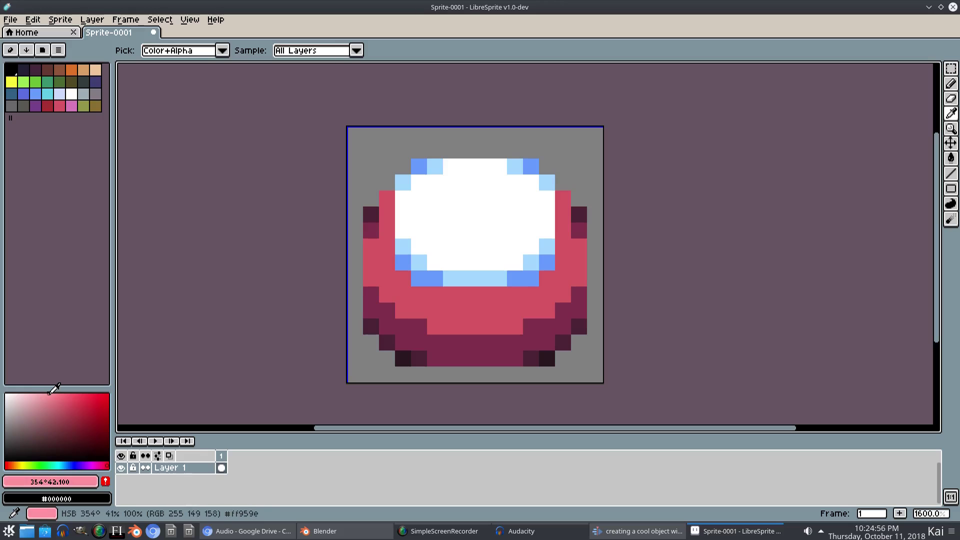
pyautogui.click(56, 393)
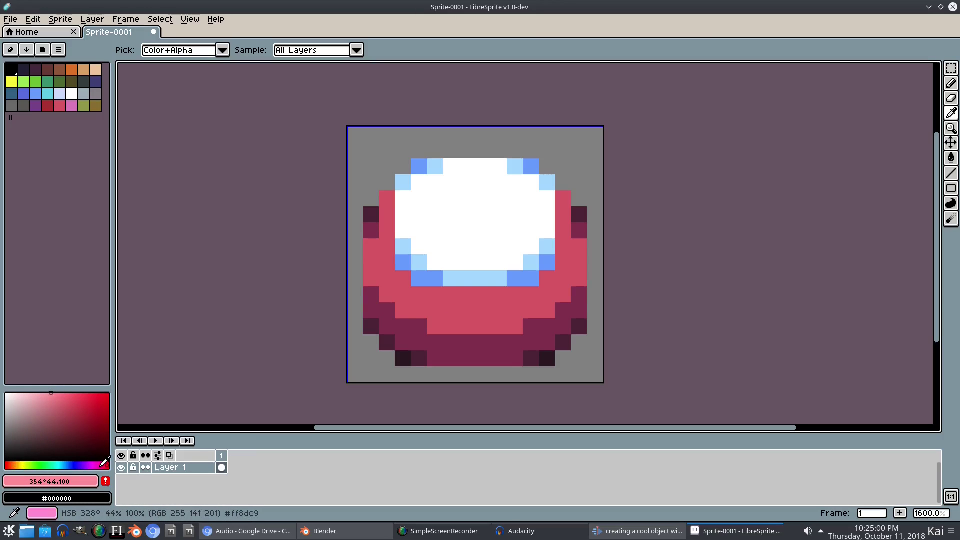
pyautogui.click(99, 464)
pyautogui.press('b')
pyautogui.click(463, 304)
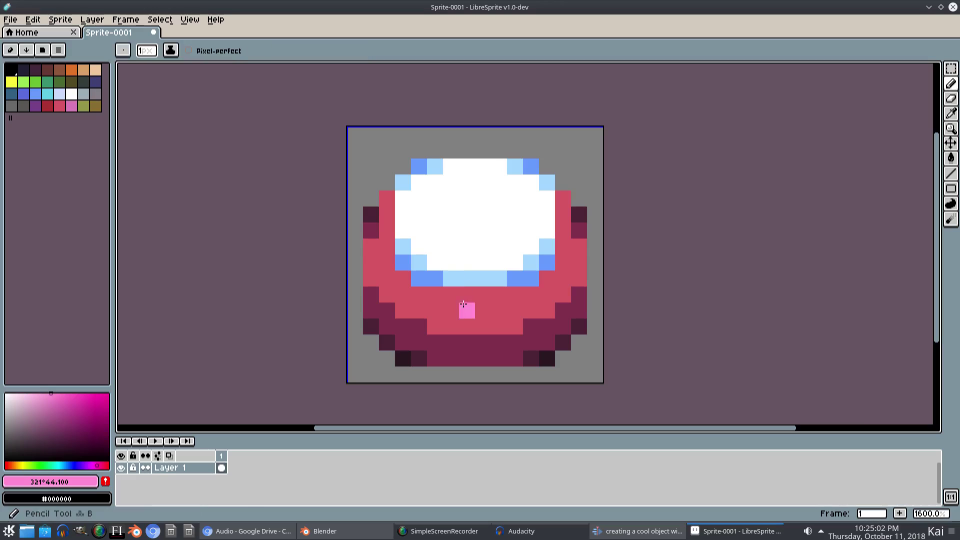
pyautogui.hotkey('ctrl', 'z')
# Try a single peach highlight pixel of hue 10°, saturation 37 and value 100 below the face, at two different heights
pyautogui.click(6, 466)
pyautogui.click(11, 465)
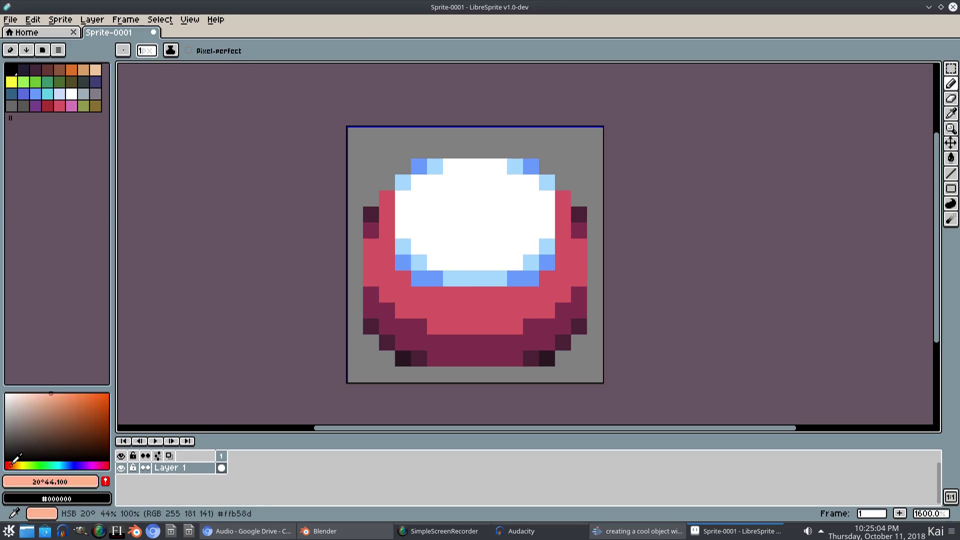
pyautogui.click(437, 332)
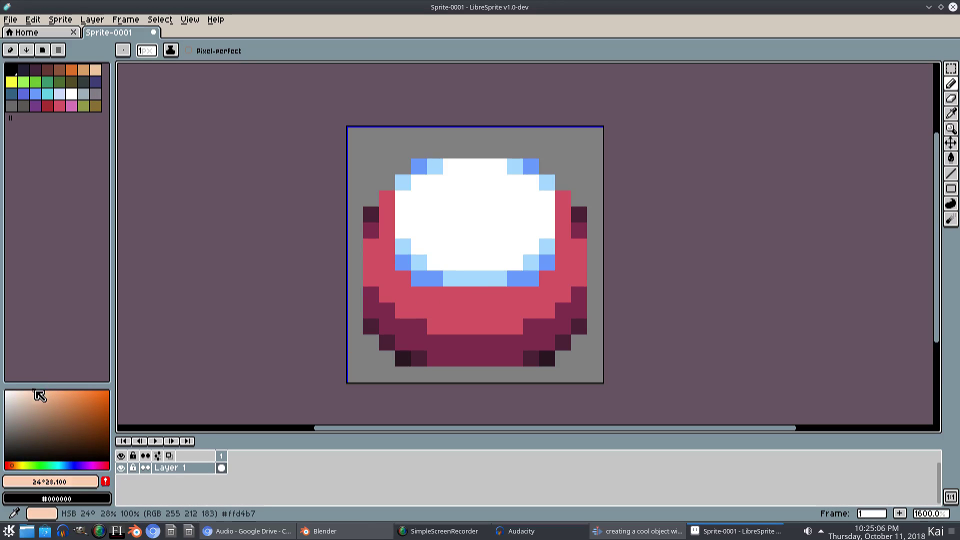
pyautogui.click(12, 456)
pyautogui.click(7, 465)
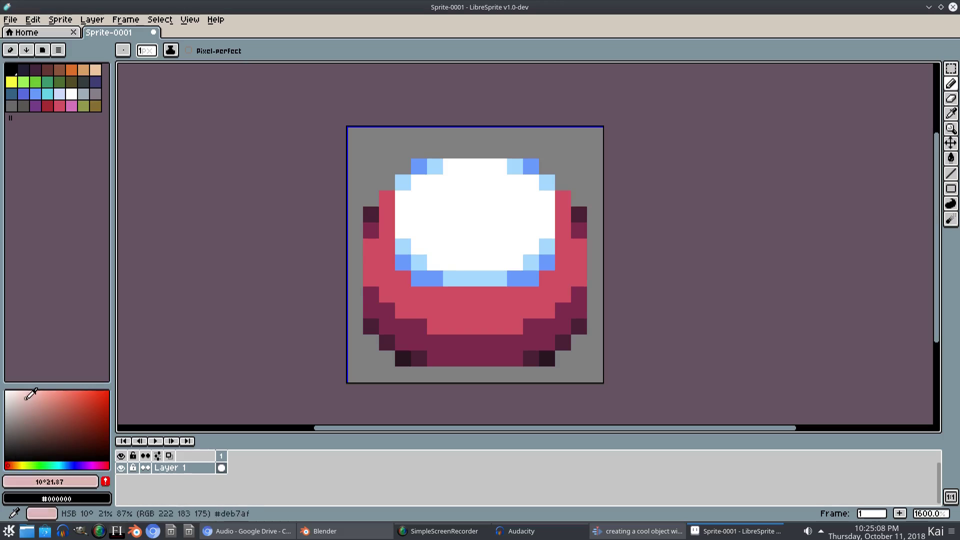
pyautogui.click(44, 391)
pyautogui.click(464, 278)
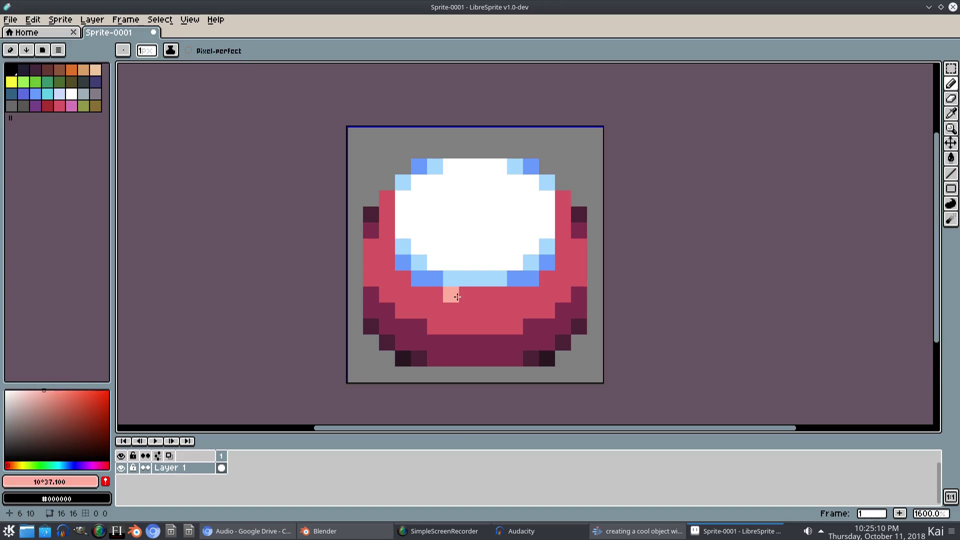
pyautogui.hotkey('ctrl', 'z')
pyautogui.click(452, 311)
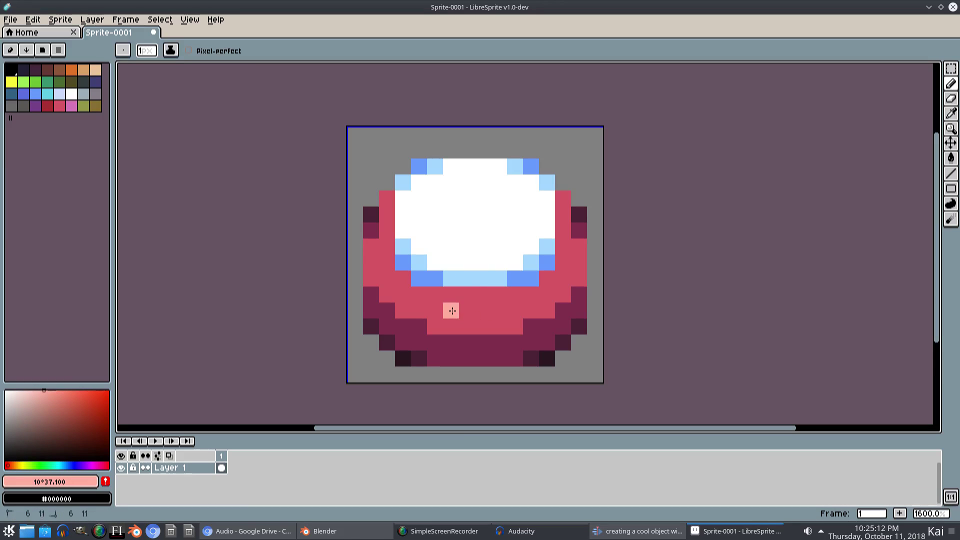
pyautogui.hotkey('ctrl', 'z')
# Try a broken row of peach highlight pixels below the face and one beside its lower right corner, and undo them
pyautogui.click(524, 310)
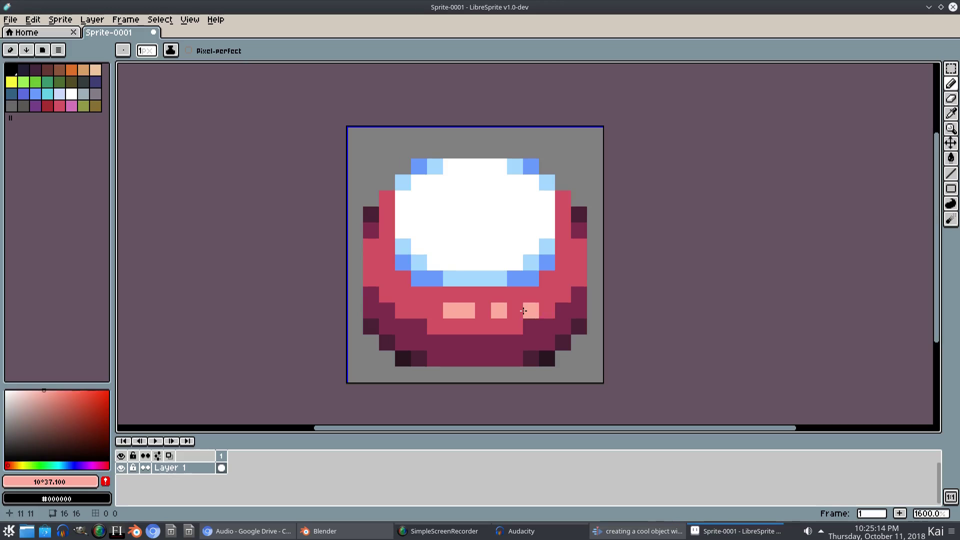
pyautogui.hotkey('ctrl', 'z')
pyautogui.scroll(-4, 542, 319)
pyautogui.scroll(4, 548, 311)
pyautogui.click(514, 290)
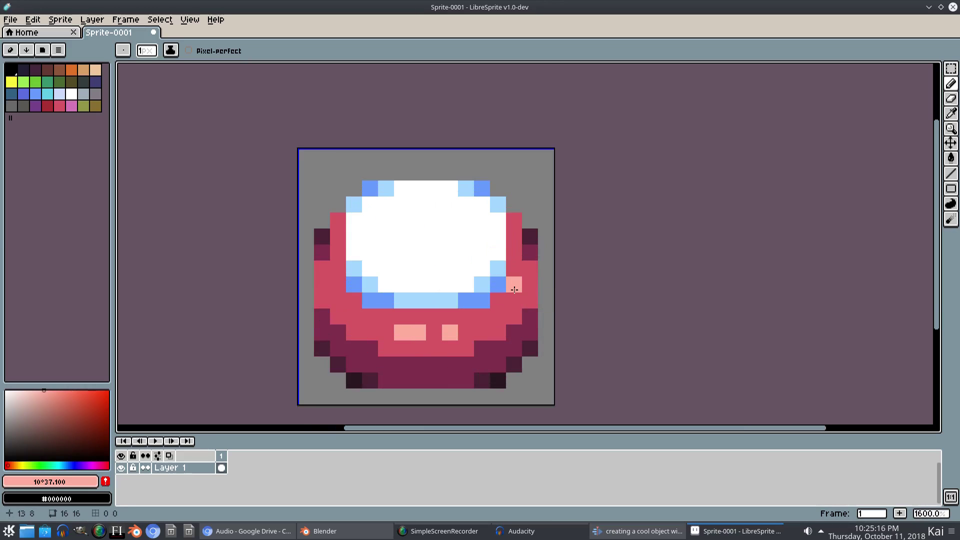
pyautogui.scroll(-6, 598, 341)
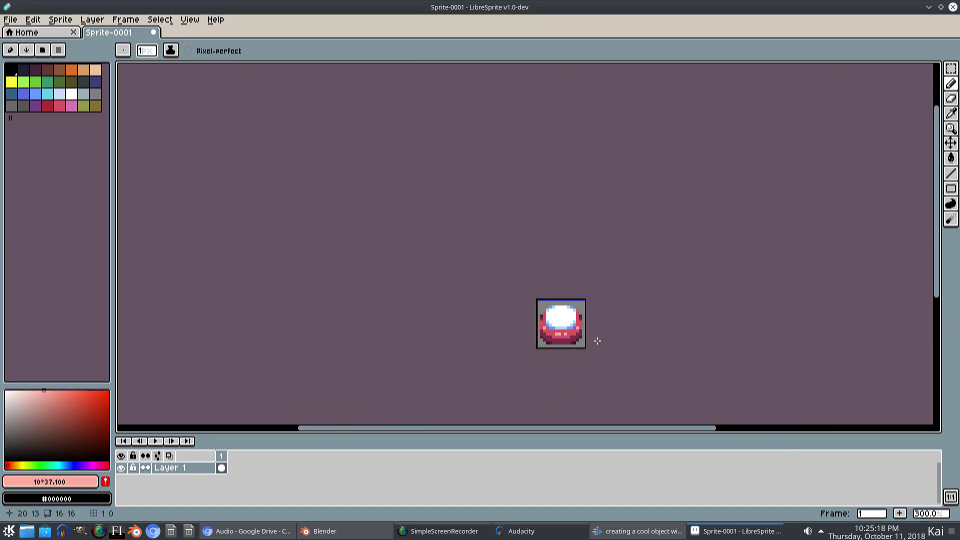
pyautogui.scroll(3, 590, 340)
pyautogui.hotkey('ctrl', 'z')
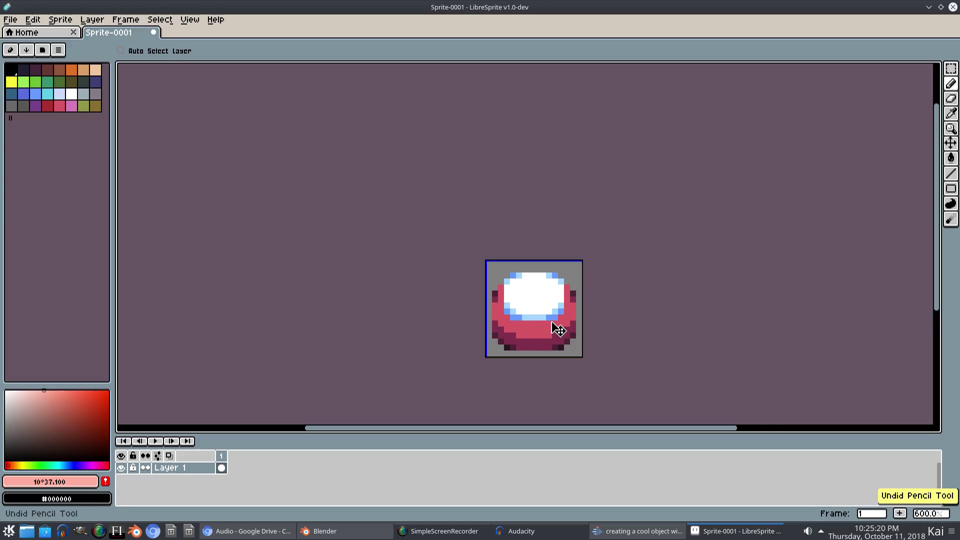
pyautogui.scroll(6, 558, 330)
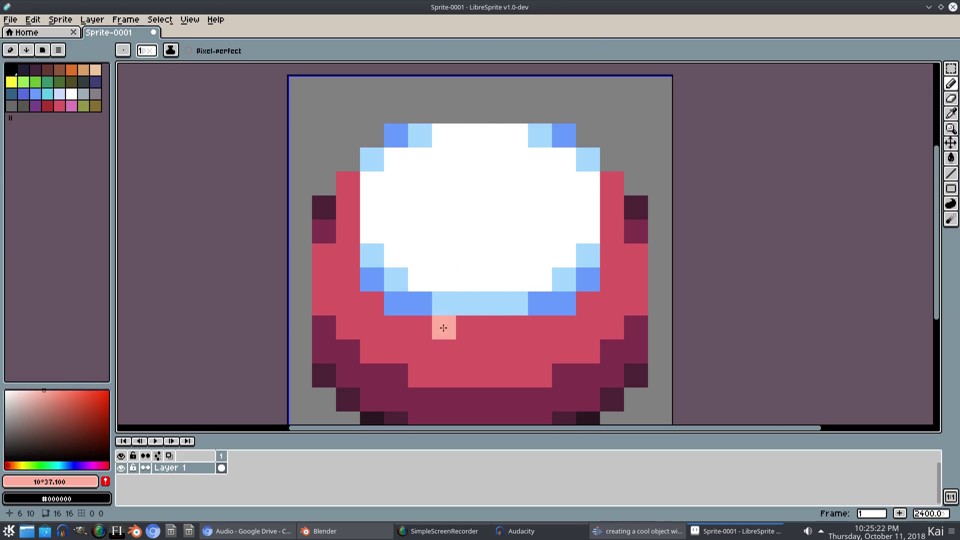
pyautogui.scroll(-2, 477, 343)
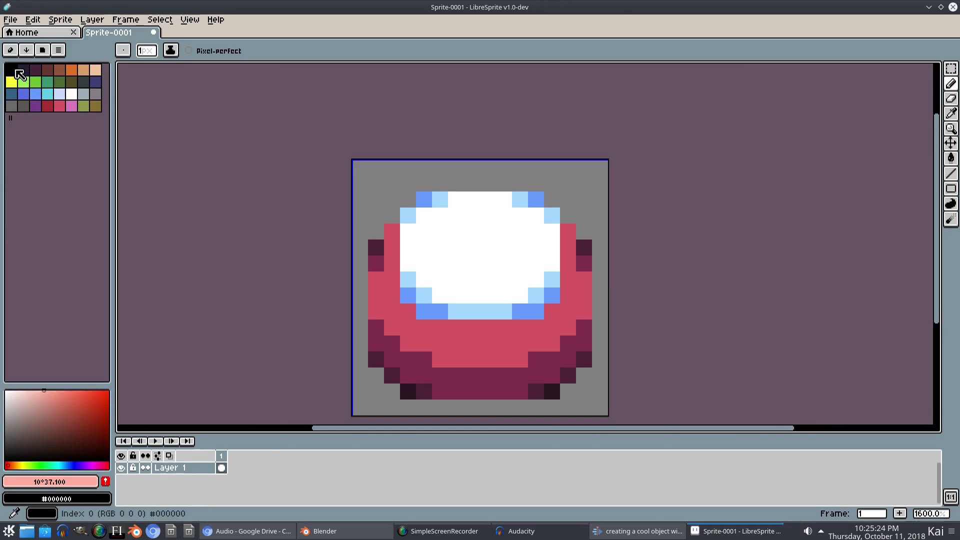
# Darken the outer pixel at each end of the face's lower blue edge with hue 218°, saturation 55 and value 65
pyautogui.click(19, 74)
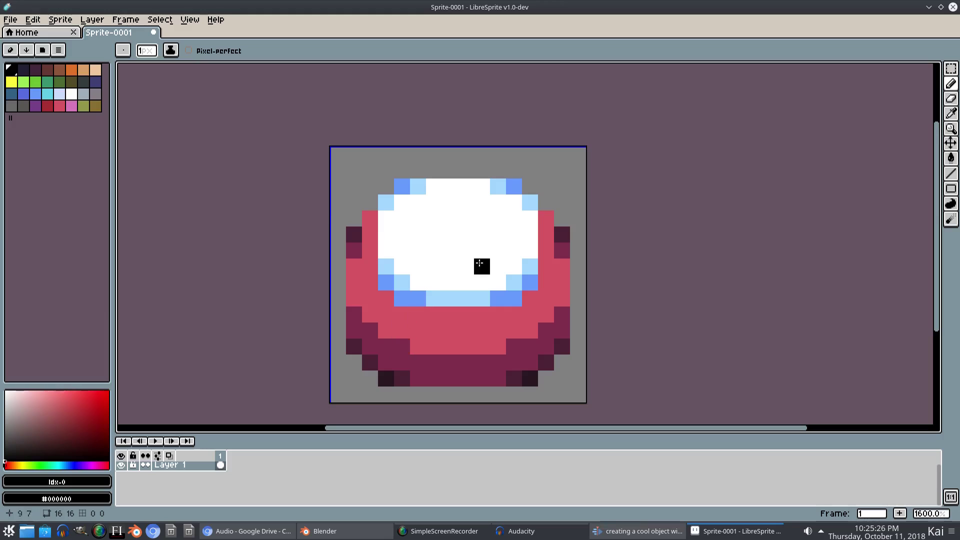
pyautogui.press('i')
pyautogui.click(401, 302)
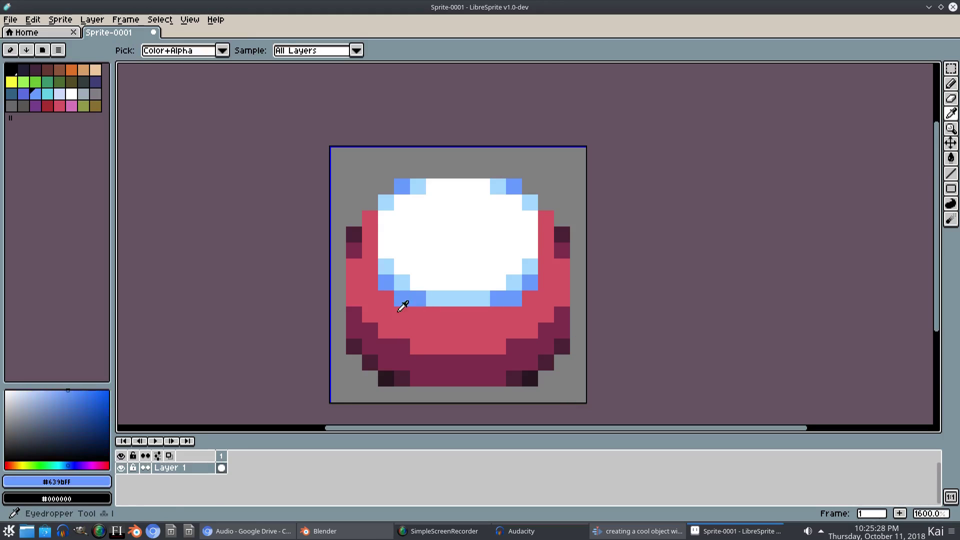
pyautogui.press('b')
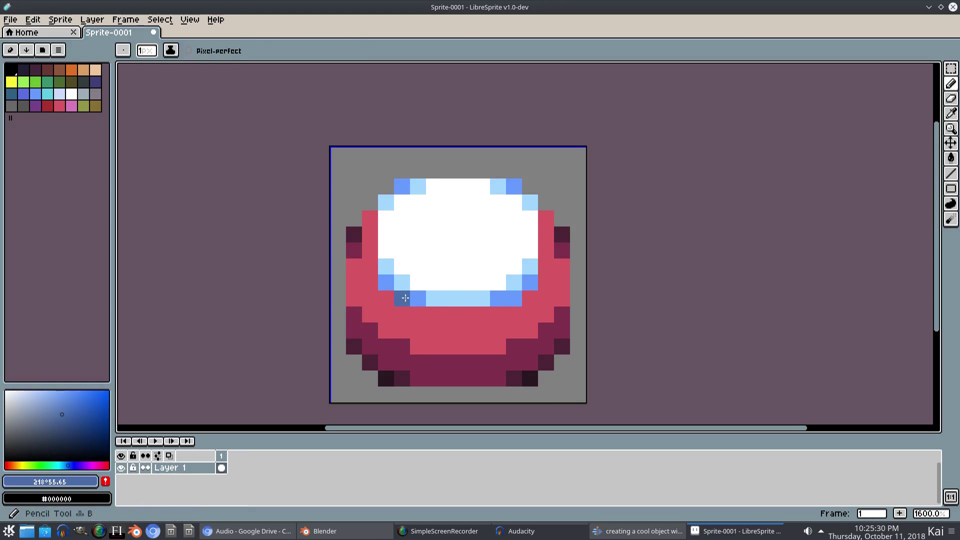
pyautogui.scroll(-2, 625, 374)
pyautogui.scroll(1, 617, 376)
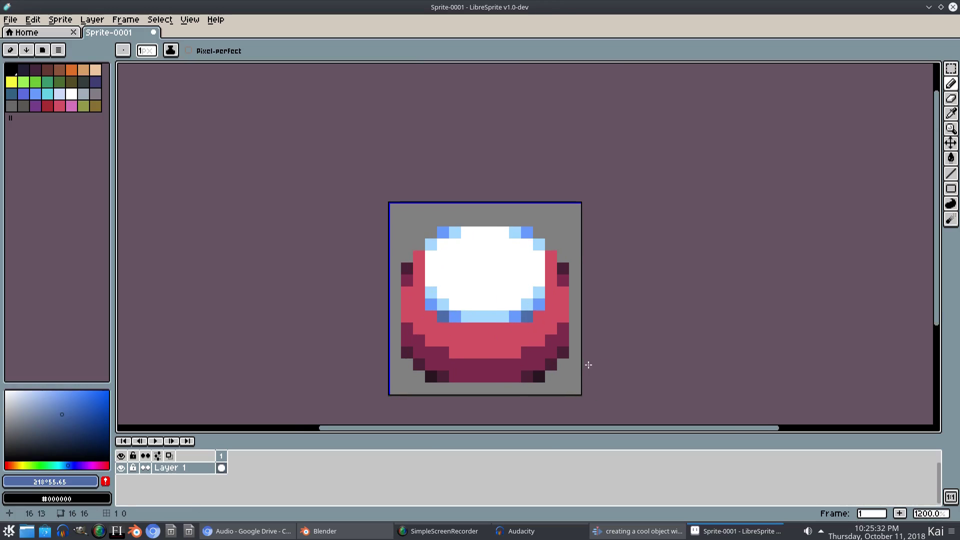
pyautogui.scroll(1, 493, 262)
pyautogui.hotkey('ctrl', 'z')
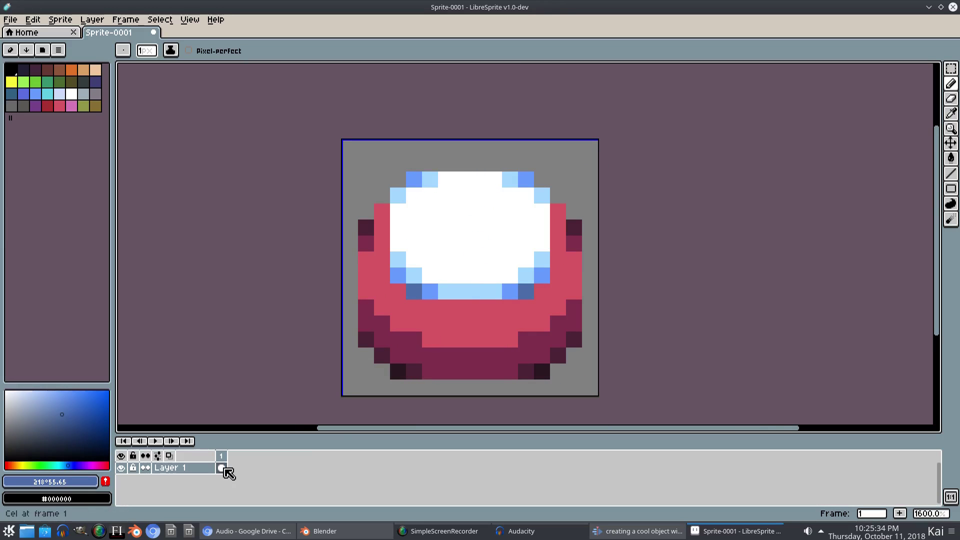
# Duplicate the cel of frame 1 on Layer 1 into a second frame
pyautogui.rightClick(225, 473)
pyautogui.click(189, 489)
pyautogui.rightClick(224, 466)
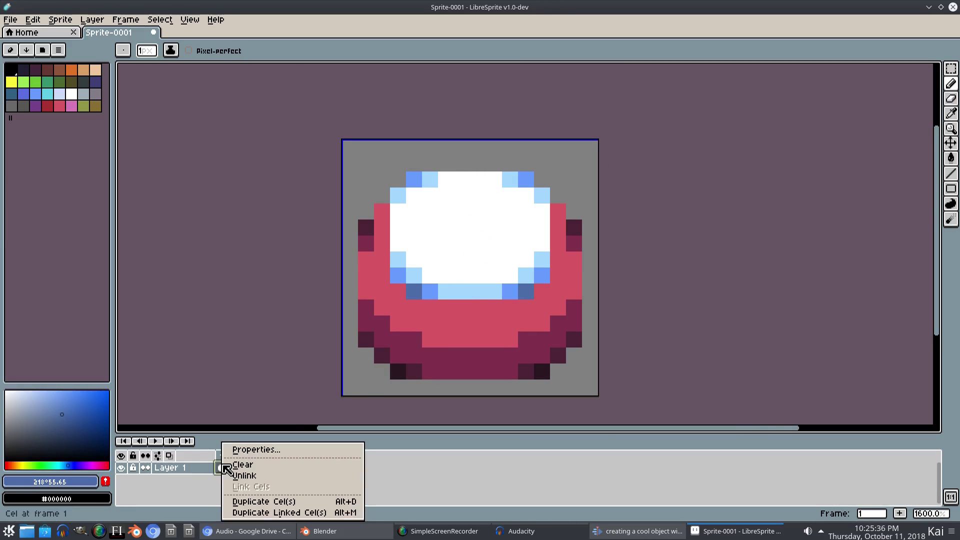
pyautogui.click(258, 502)
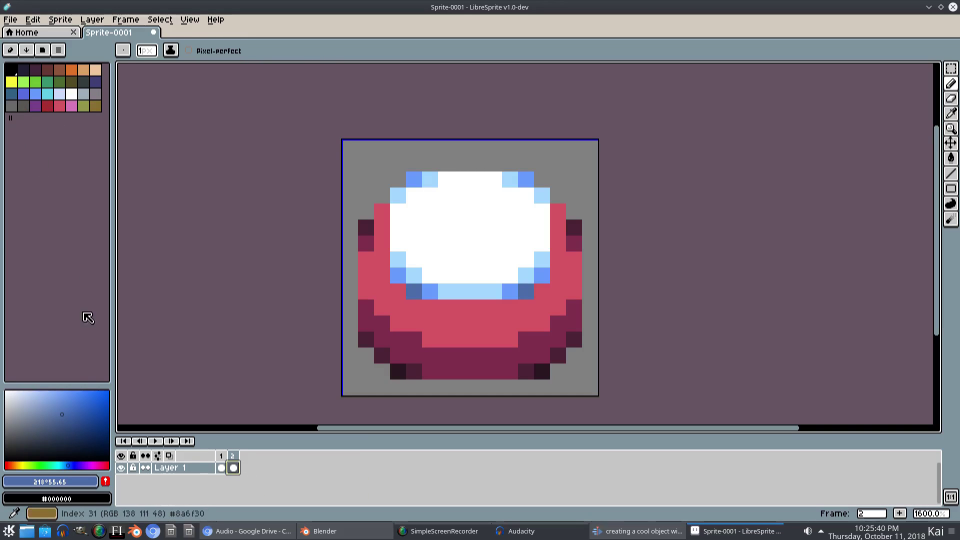
# Select the white face with its blue edges in frame 2 and move it down one pixel
pyautogui.press('m')
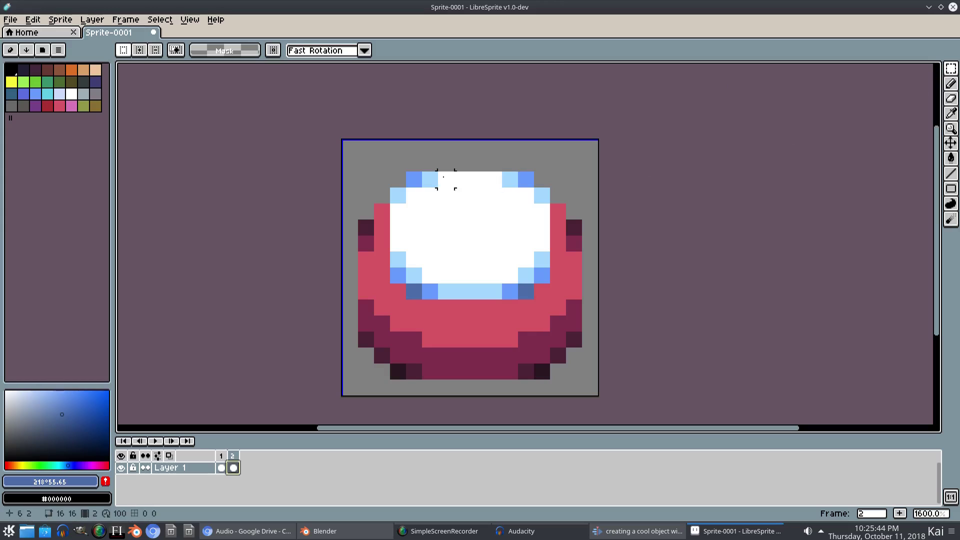
pyautogui.moveTo(415, 175); pyautogui.dragTo(542, 279)
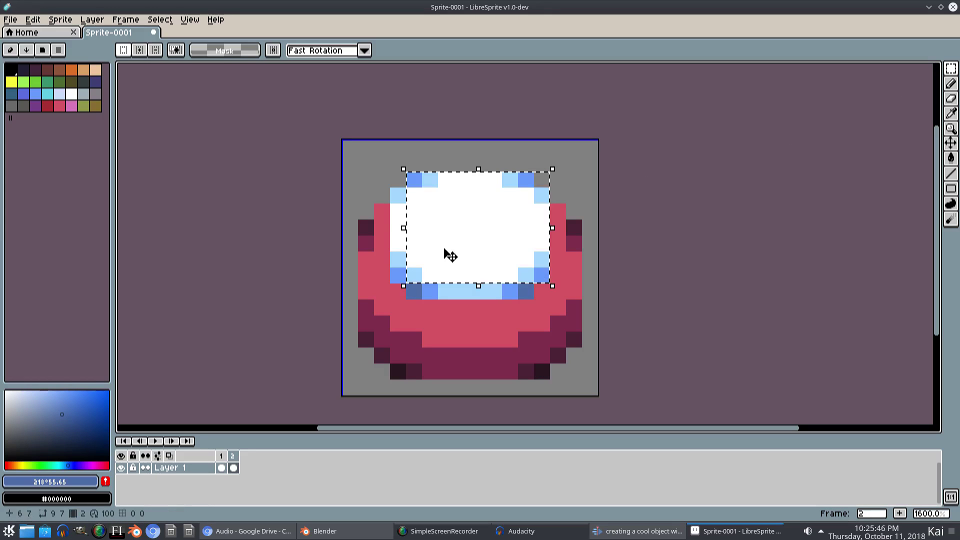
pyautogui.moveTo(391, 193); pyautogui.dragTo(470, 287)
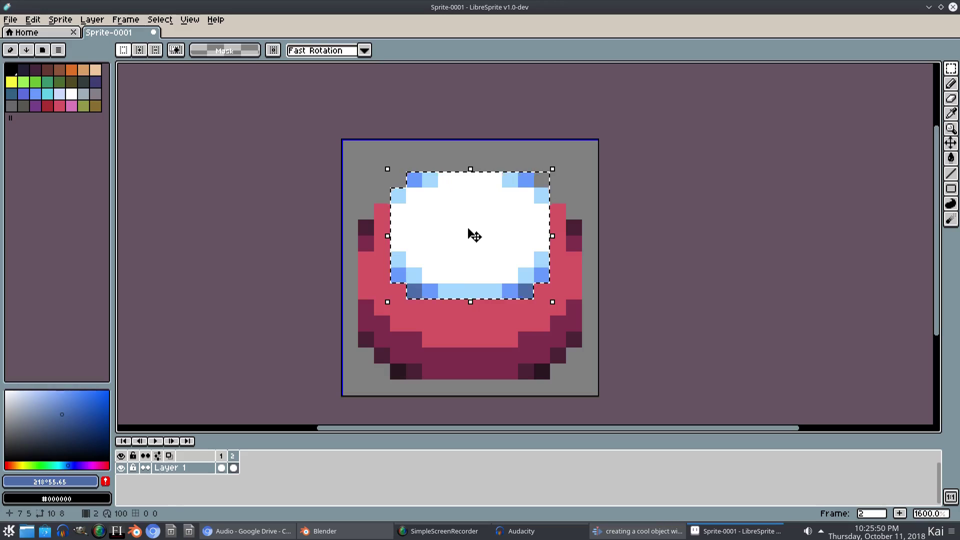
pyautogui.moveTo(472, 234); pyautogui.dragTo(473, 249)
# Duplicate frame 2's cel into a third frame and move the face there down one more pixel
pyautogui.rightClick(233, 466)
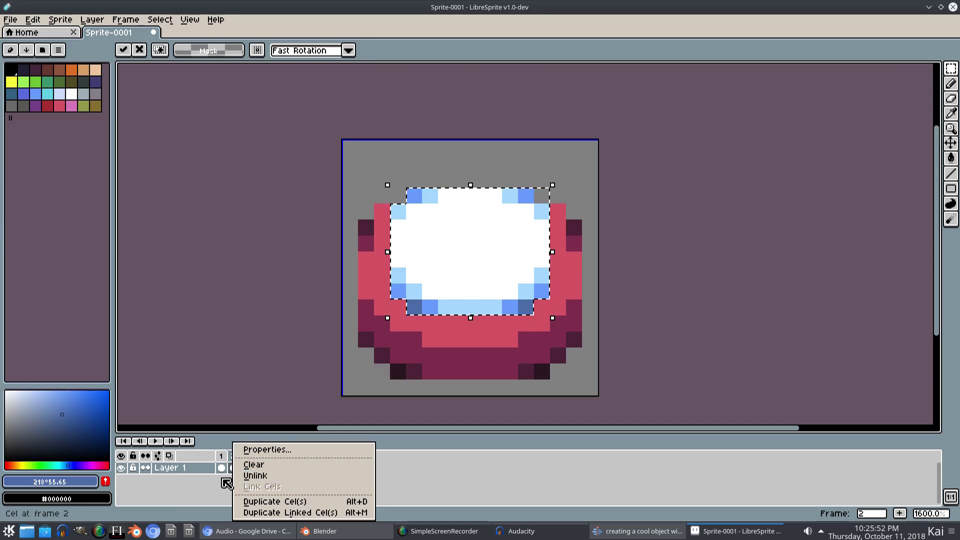
pyautogui.click(222, 479)
pyautogui.rightClick(236, 473)
pyautogui.click(285, 499)
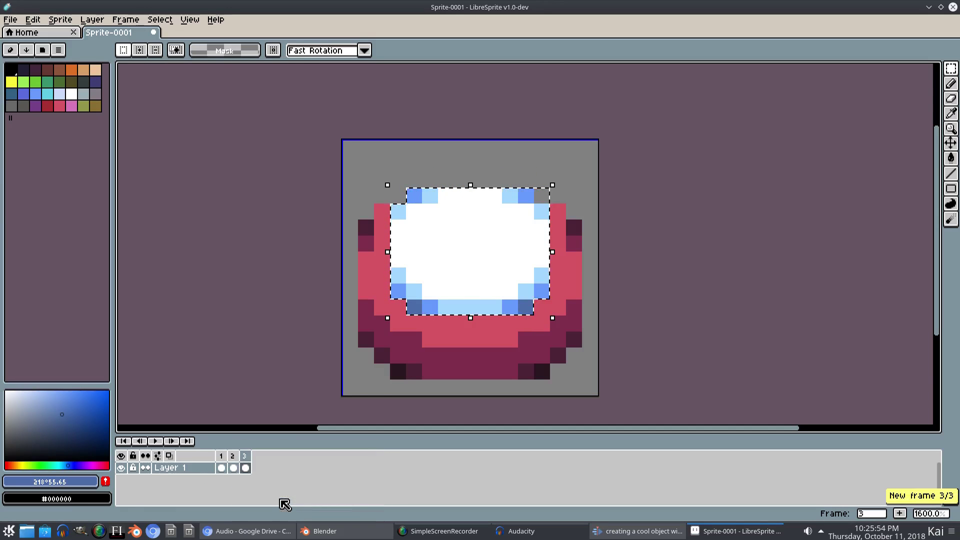
pyautogui.moveTo(488, 225); pyautogui.dragTo(482, 246)
# Duplicate the cel of frame 3 three times in a row to create frames 4, 5 and 6
pyautogui.rightClick(246, 468)
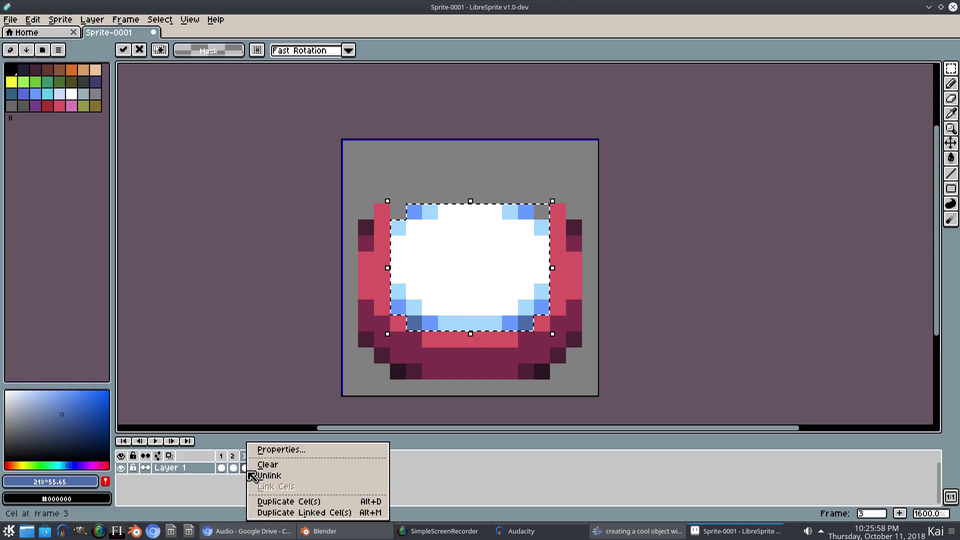
pyautogui.click(290, 502)
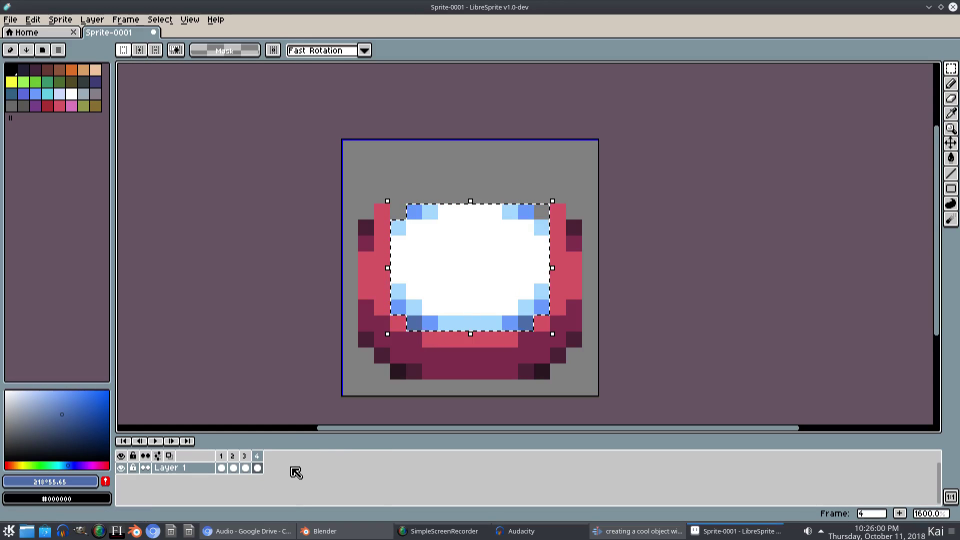
pyautogui.rightClick(259, 468)
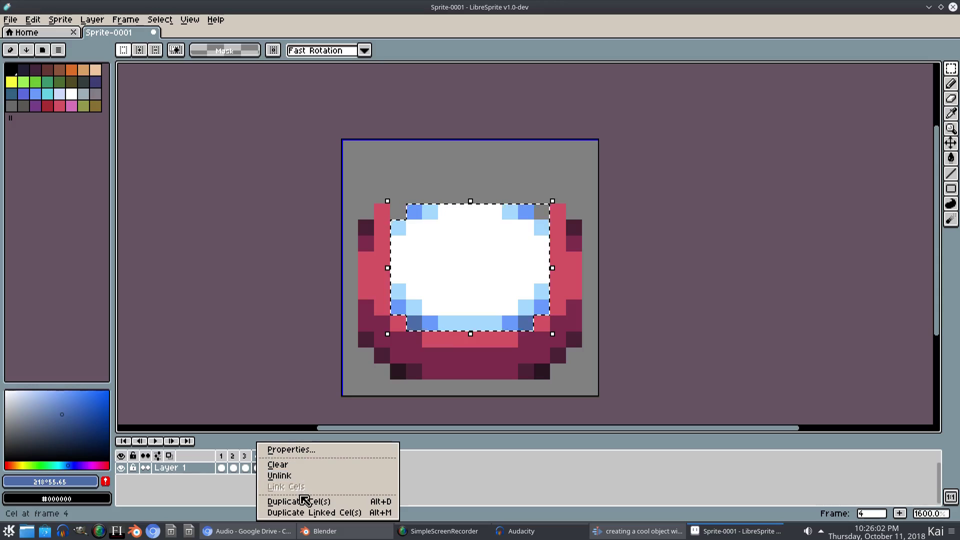
pyautogui.click(302, 500)
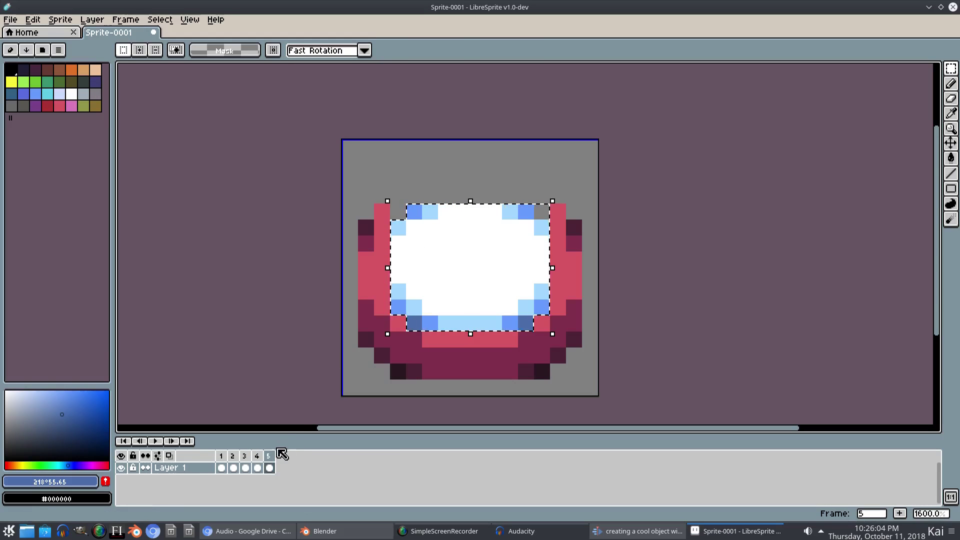
pyautogui.rightClick(270, 467)
pyautogui.click(317, 502)
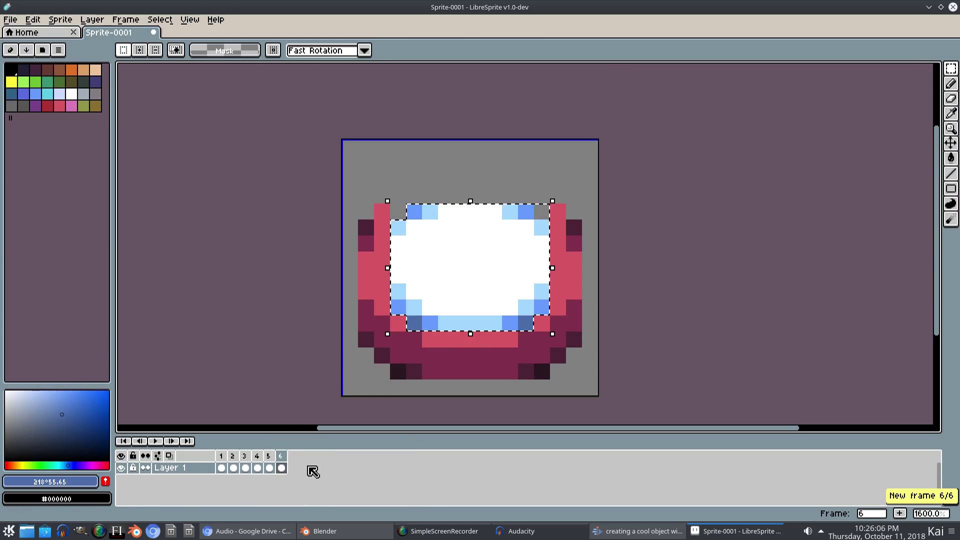
# Move the face up two pixels in frame 6, and duplicate that cel into frame 7 with the face one pixel higher
pyautogui.moveTo(443, 302); pyautogui.dragTo(444, 272)
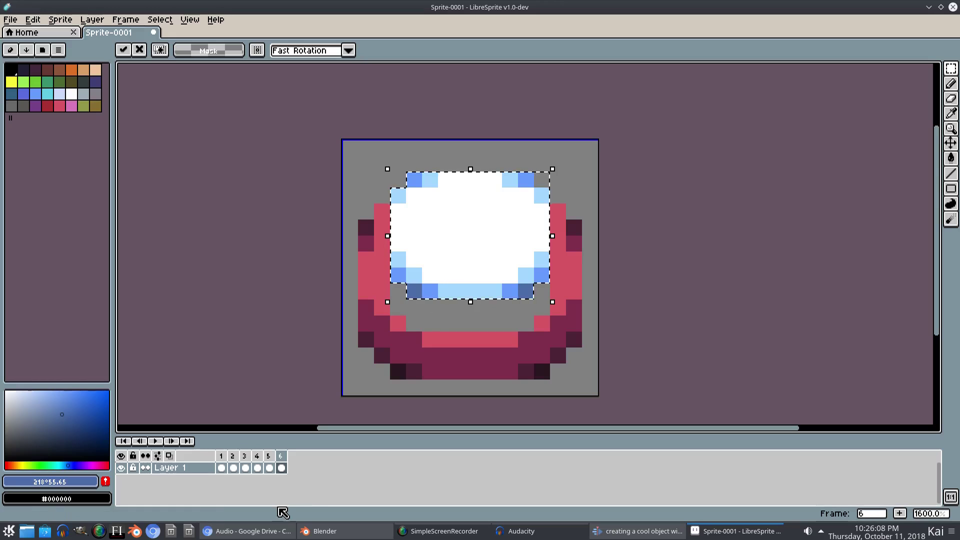
pyautogui.rightClick(280, 468)
pyautogui.click(328, 499)
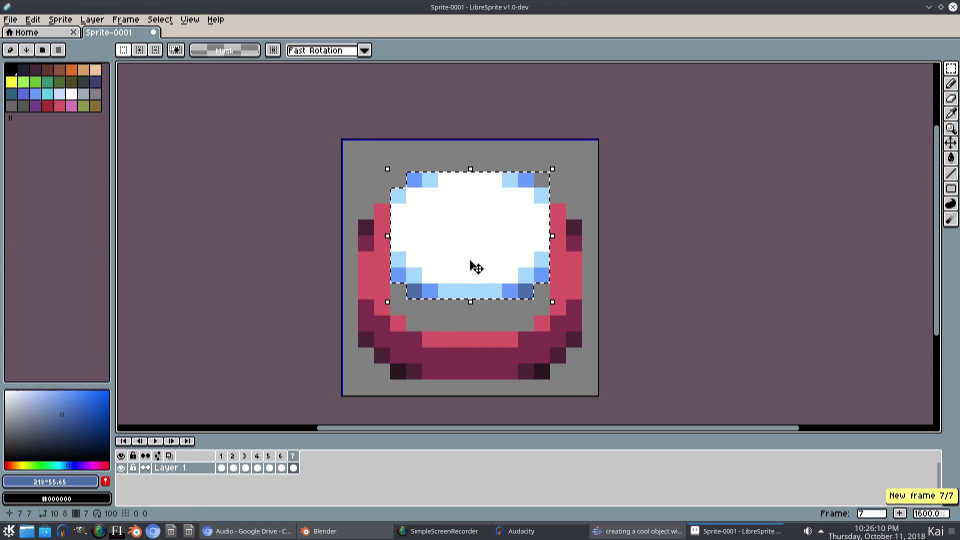
pyautogui.moveTo(472, 265); pyautogui.dragTo(470, 250)
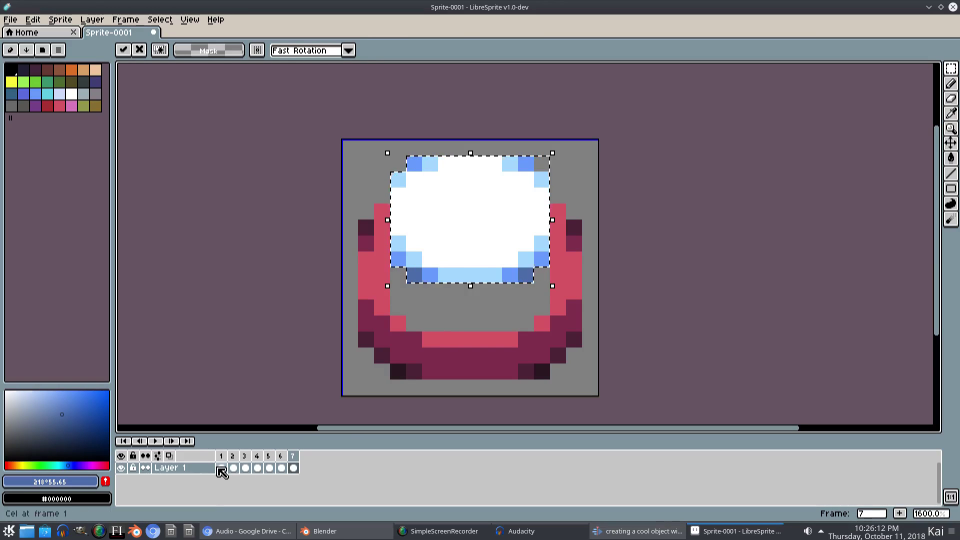
# Compare the face's position in frame 1 with its position in frame 7
pyautogui.click(221, 468)
pyautogui.click(287, 469)
pyautogui.click(292, 468)
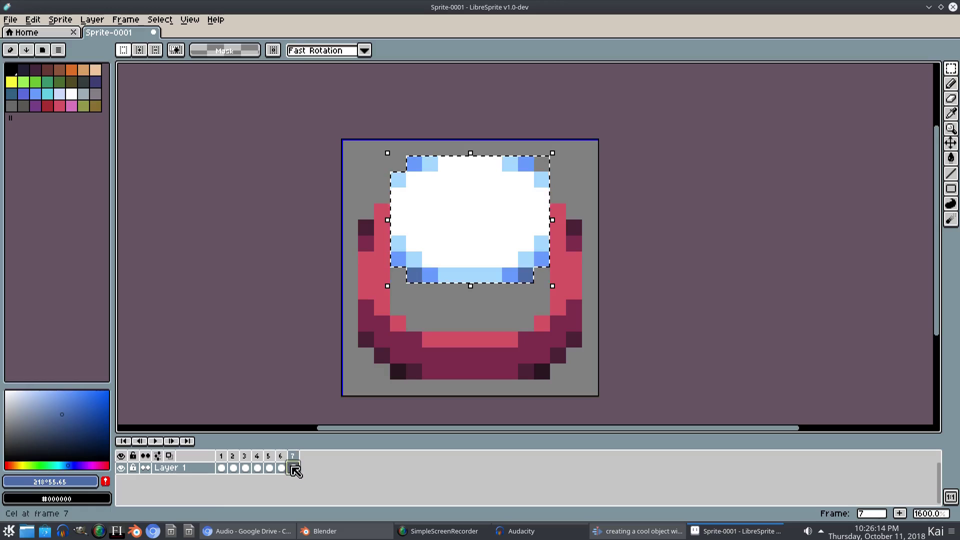
pyautogui.click(222, 468)
pyautogui.click(294, 469)
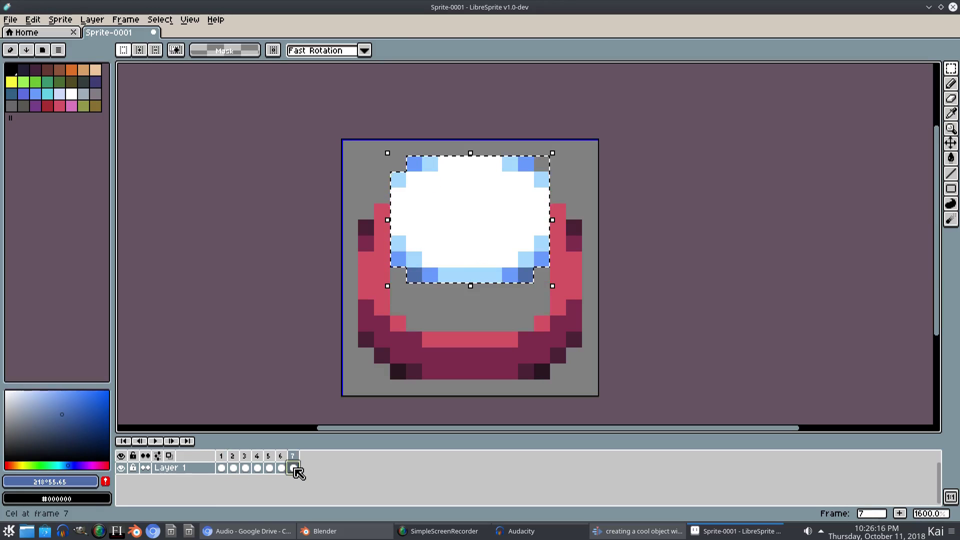
pyautogui.click(222, 468)
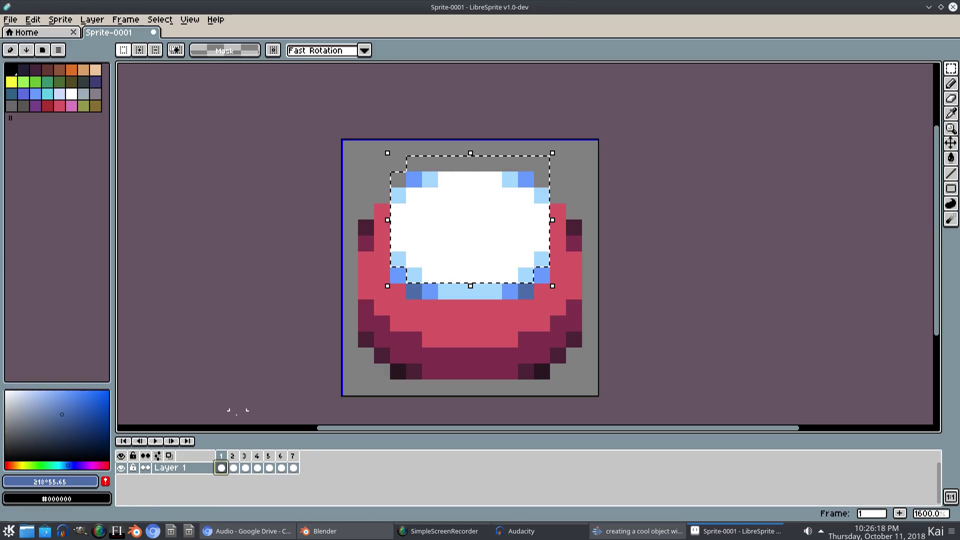
# Clear the selection around the face and preview the seven-frame animation
pyautogui.click(159, 19)
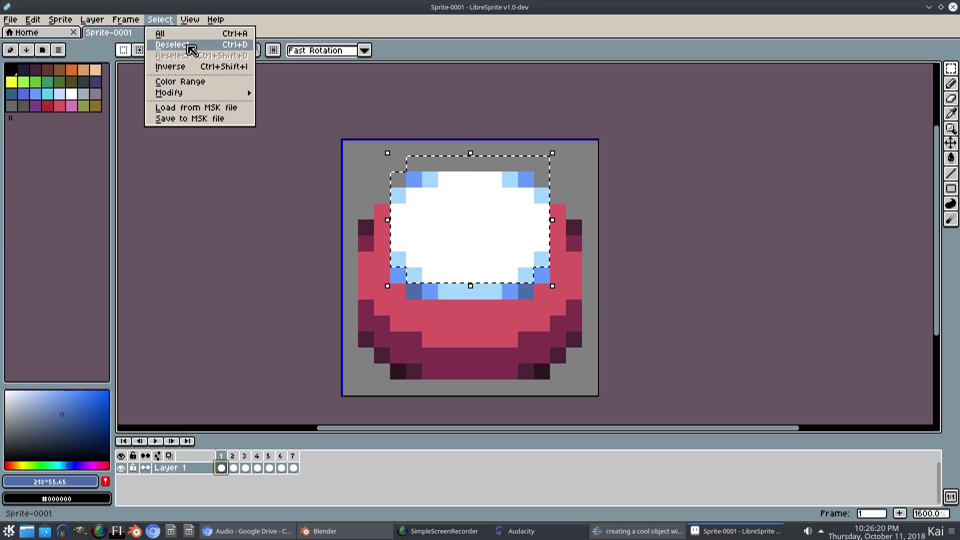
pyautogui.click(189, 45)
pyautogui.click(155, 441)
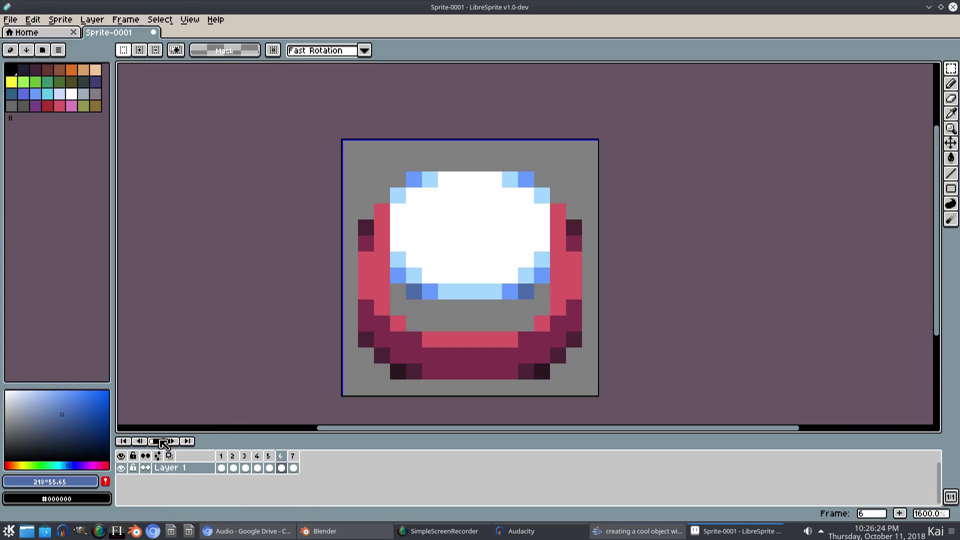
pyautogui.click(155, 441)
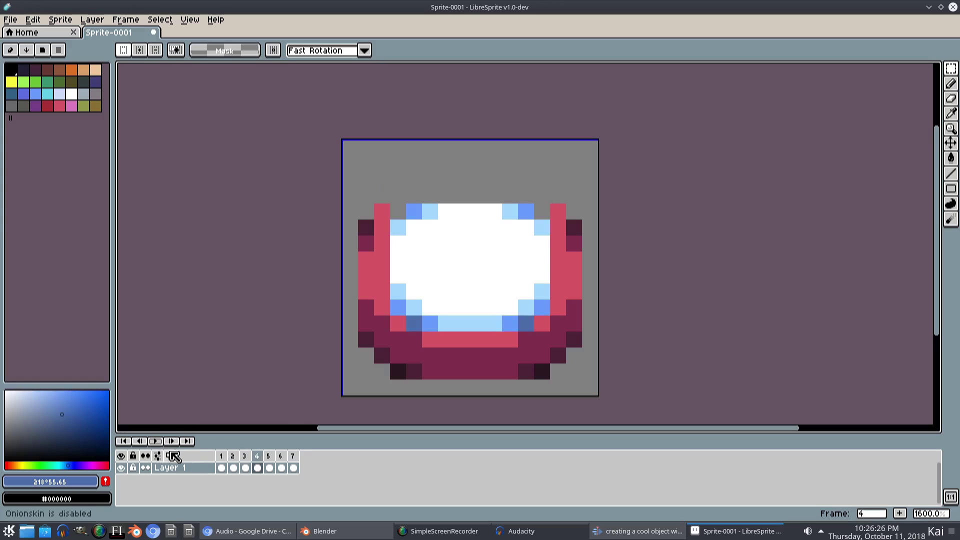
# Set a constant duration of 60 milliseconds for all frames and preview the animation
pyautogui.click(136, 21)
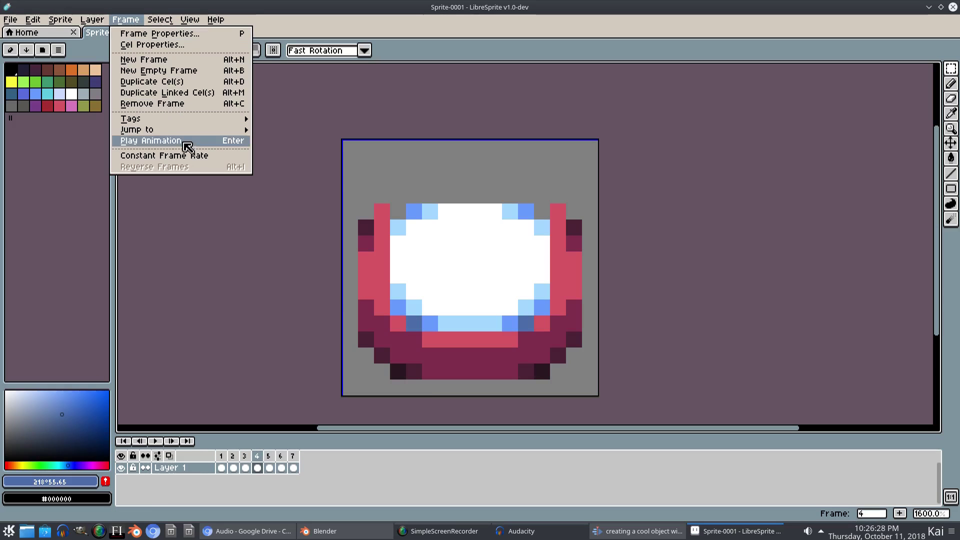
pyautogui.click(185, 155)
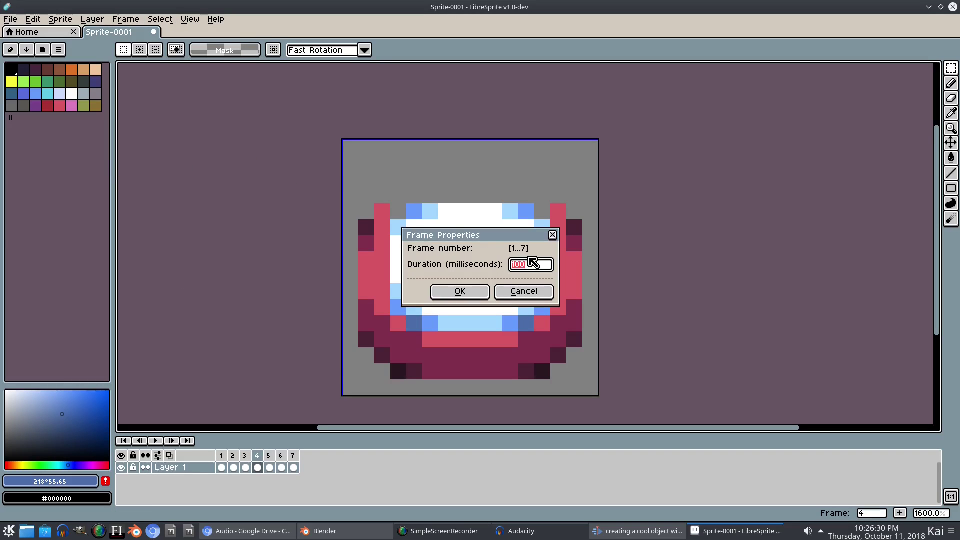
pyautogui.press('Return')
pyautogui.click(156, 441)
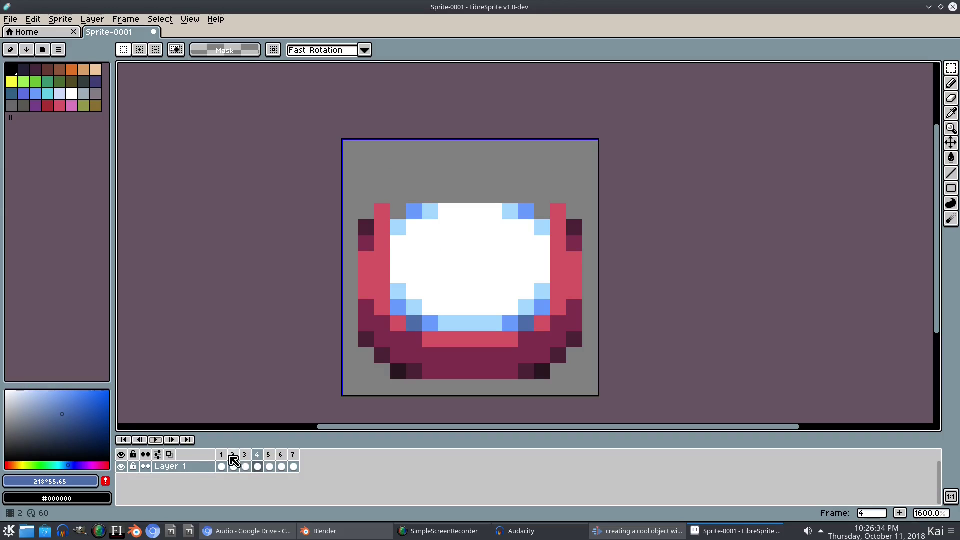
# Compare the first four frames and remove frame 2 from the animation
pyautogui.click(233, 455)
pyautogui.click(244, 455)
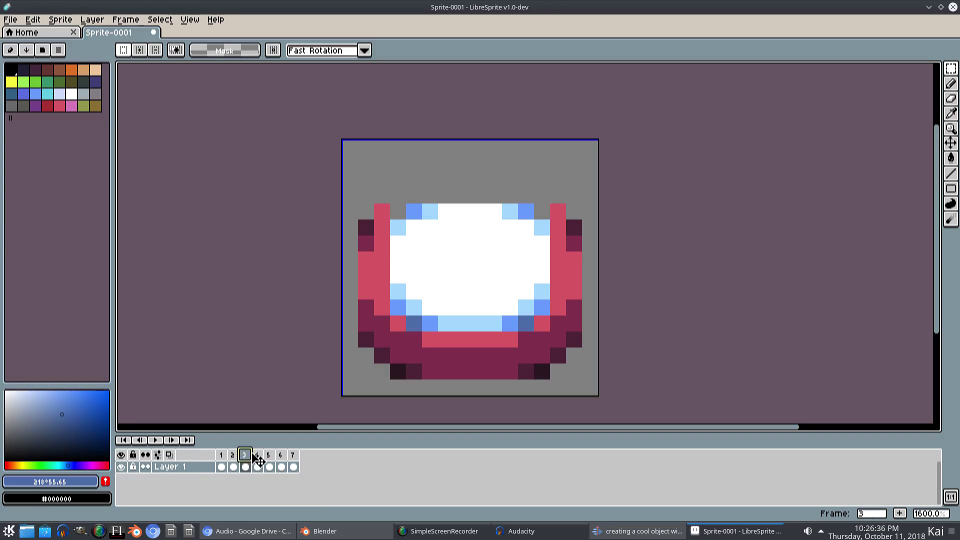
pyautogui.click(257, 456)
pyautogui.click(232, 455)
pyautogui.click(224, 455)
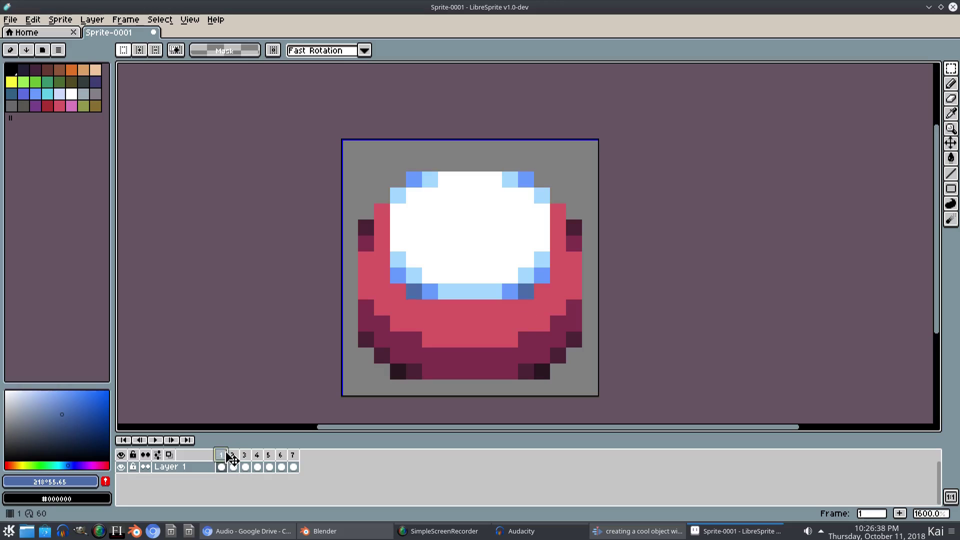
pyautogui.click(234, 455)
pyautogui.hotkey('alt', 'c')
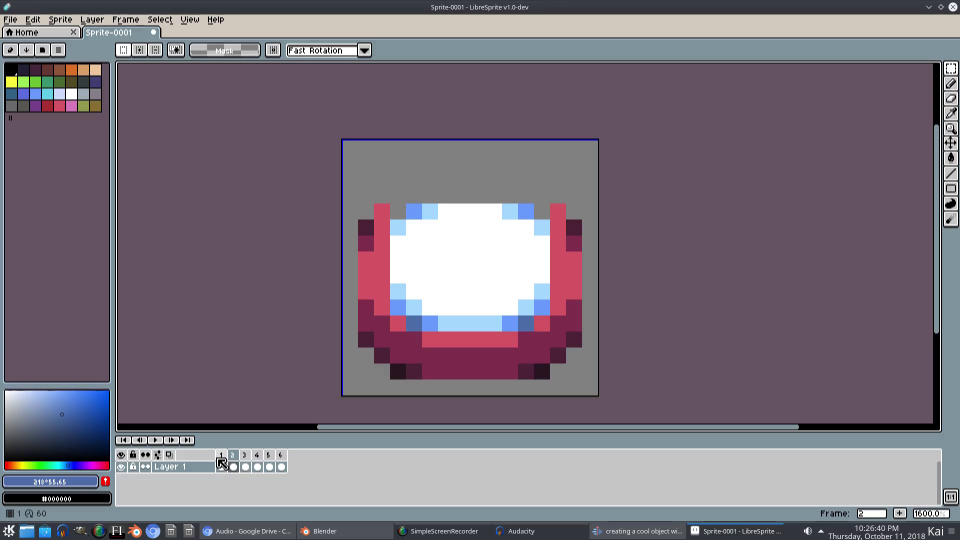
# Step through frames 1, 2, 3 and 5 to check how the face's position changes
pyautogui.click(221, 456)
pyautogui.click(233, 455)
pyautogui.click(244, 455)
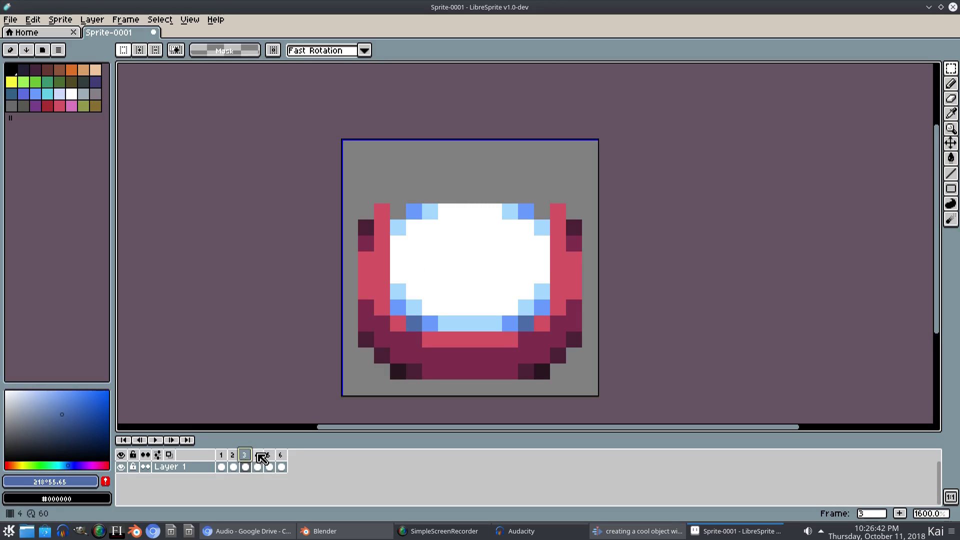
pyautogui.click(222, 455)
pyautogui.click(234, 455)
pyautogui.click(270, 455)
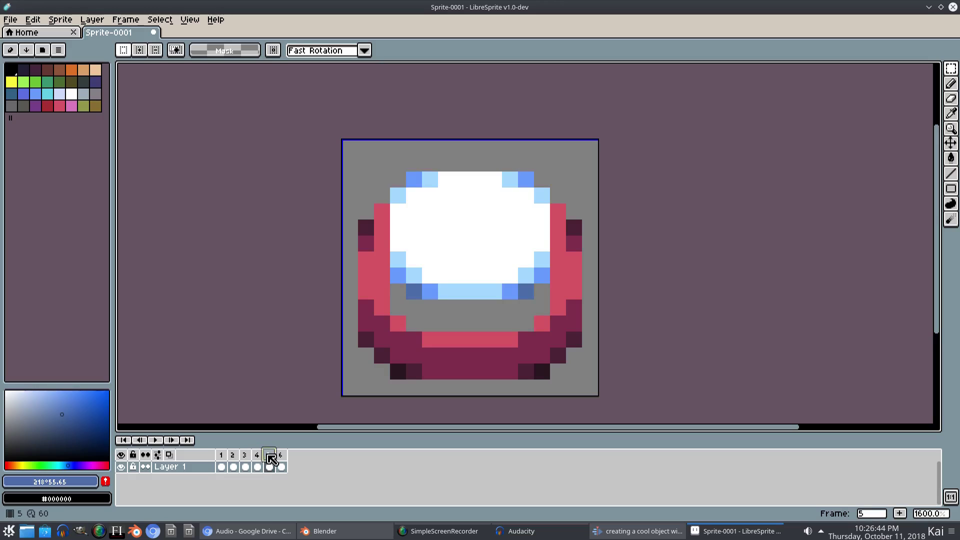
# Select the face in frame 6, move it down one pixel and clear the selection
pyautogui.click(281, 455)
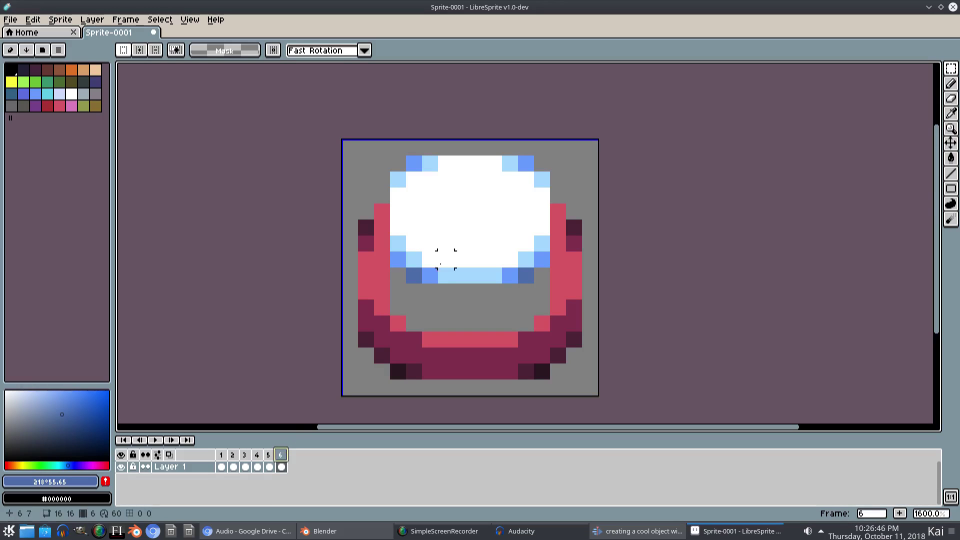
pyautogui.moveTo(390, 156); pyautogui.dragTo(551, 283)
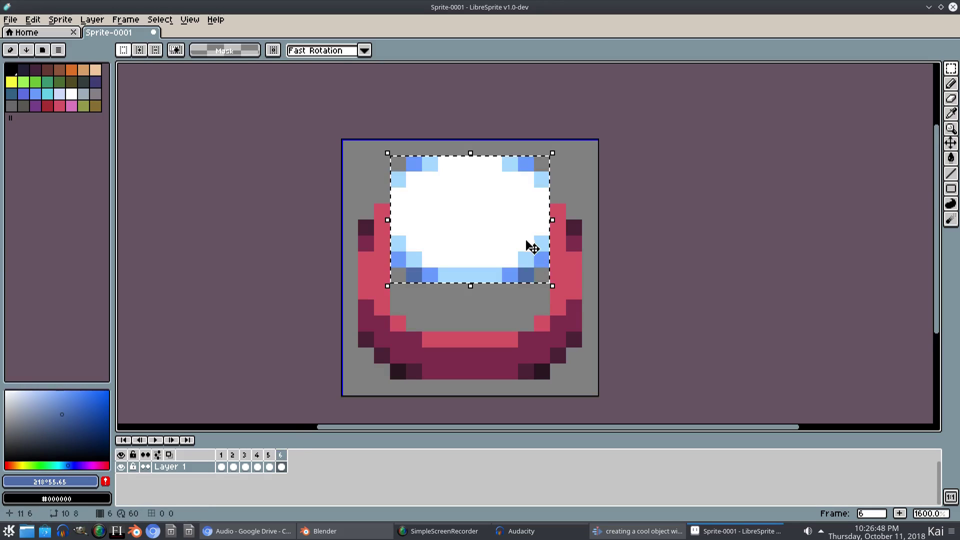
pyautogui.press('Down')
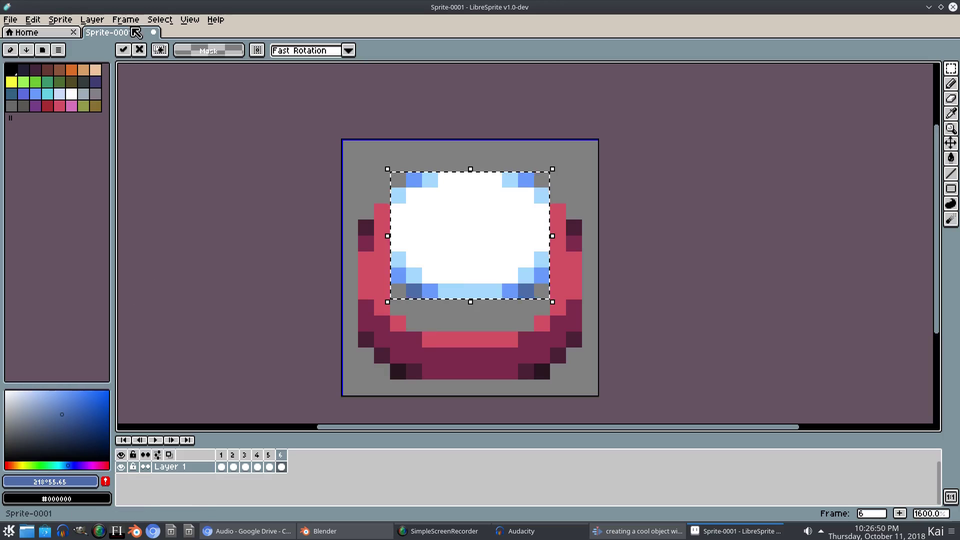
pyautogui.click(160, 19)
pyautogui.click(165, 46)
# Play the six-frame animation at a smaller zoom to review the face's movement, and stop it
pyautogui.click(155, 440)
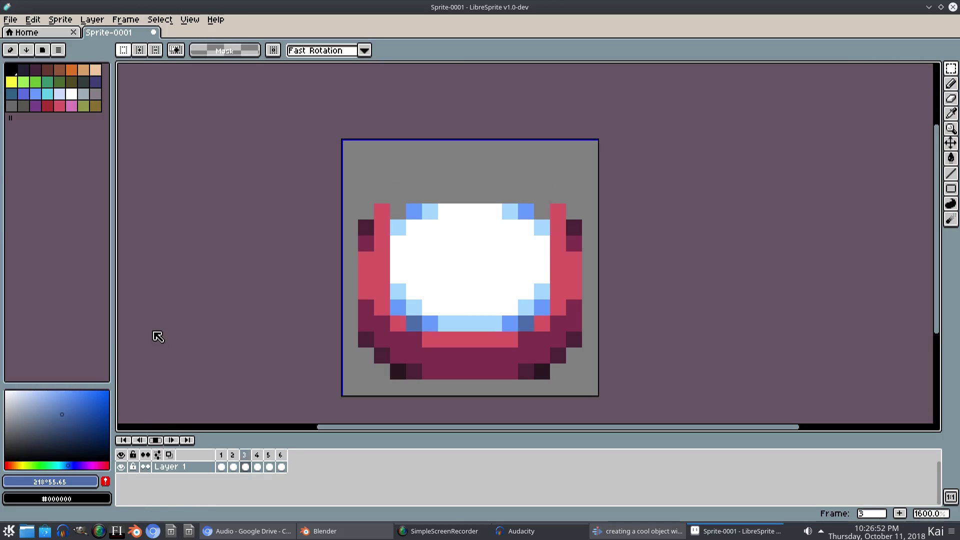
pyautogui.scroll(-4, 313, 365)
pyautogui.scroll(3, 313, 364)
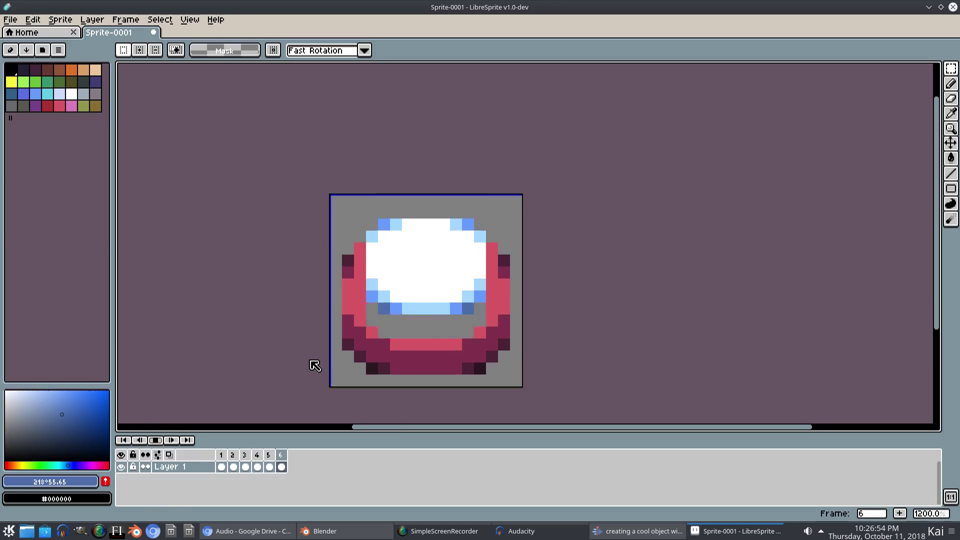
pyautogui.click(155, 440)
# Sample the body's red #d95763 from frame 1 and fill the empty gap below the face with it in frames 5 and 6
pyautogui.scroll(1, 427, 331)
pyautogui.click(222, 456)
pyautogui.scroll(1, 381, 334)
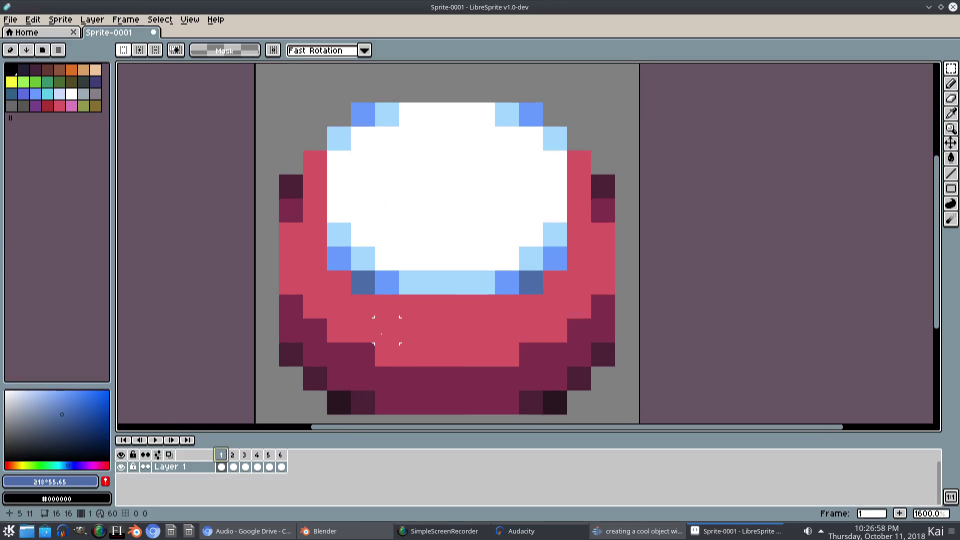
pyautogui.moveTo(381, 334); pyautogui.dragTo(376, 310)
pyautogui.press('i')
pyautogui.click(378, 292)
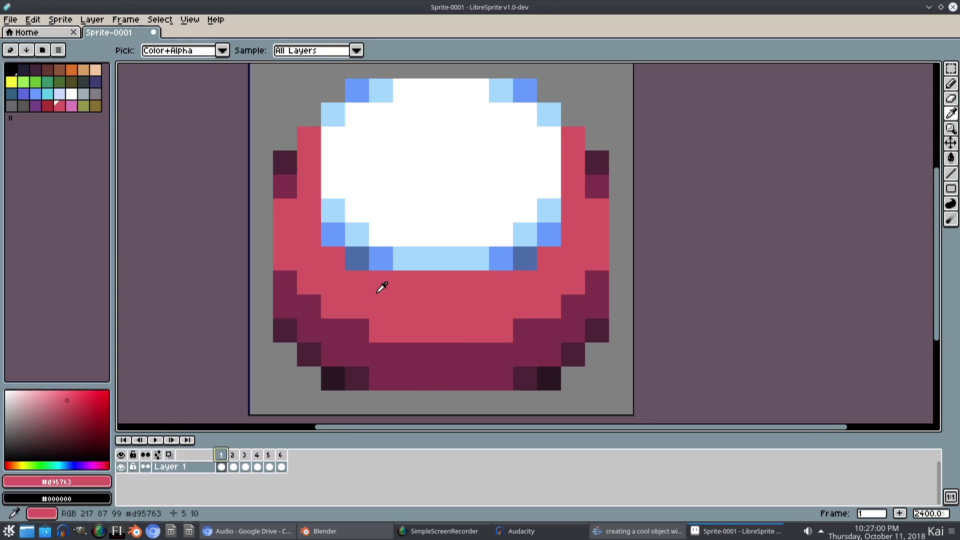
pyautogui.press('g')
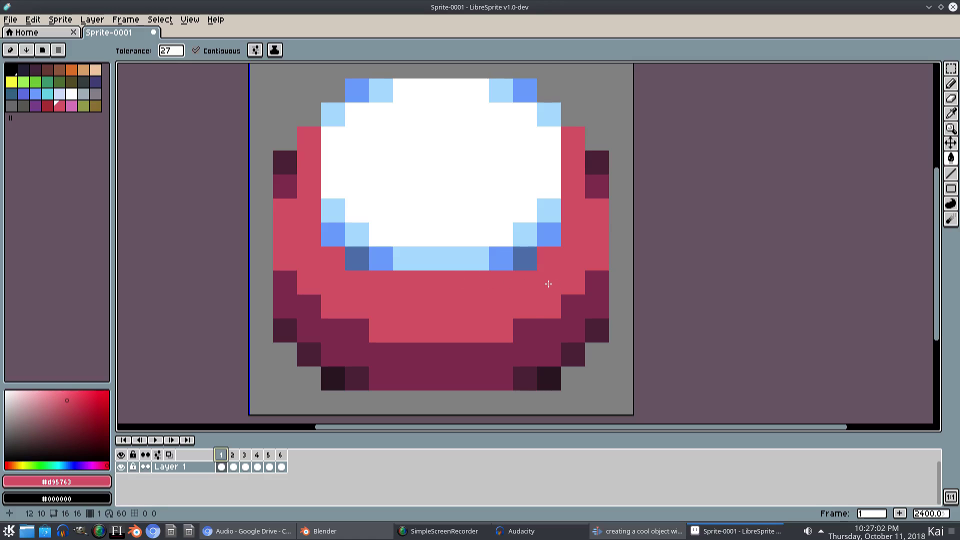
pyautogui.press('Right')
pyautogui.press('Right')
pyautogui.press('Right')
pyautogui.press('Right')
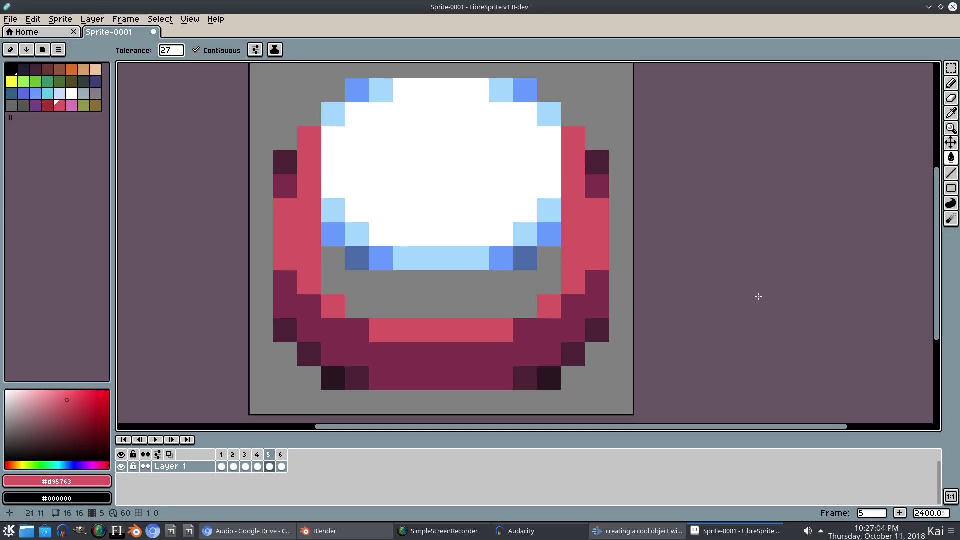
pyautogui.click(428, 309)
pyautogui.moveTo(561, 282); pyautogui.dragTo(577, 315)
# In frame 4, pencil red pixels beside the face's two upper corners and a ten-pixel red row directly above the face
pyautogui.press('Left')
pyautogui.press('Left')
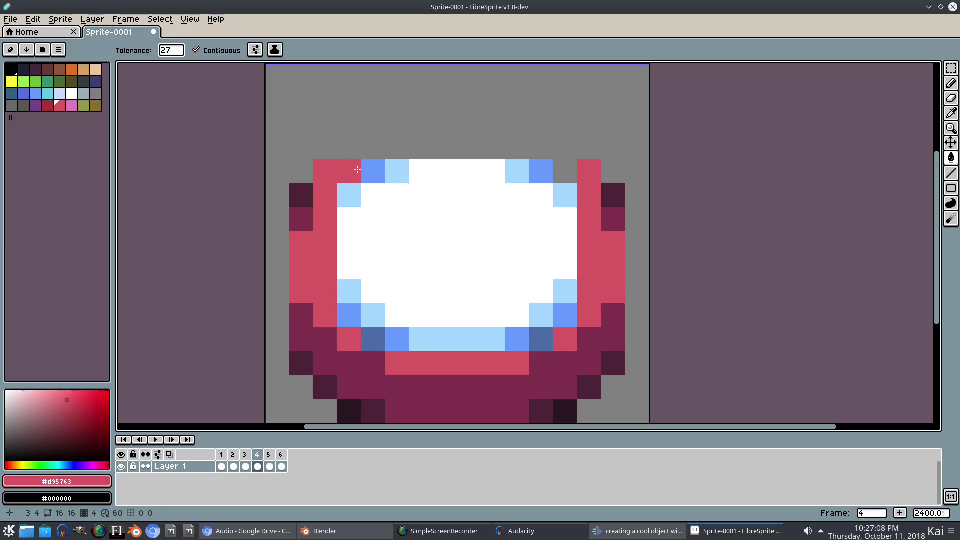
pyautogui.press('b')
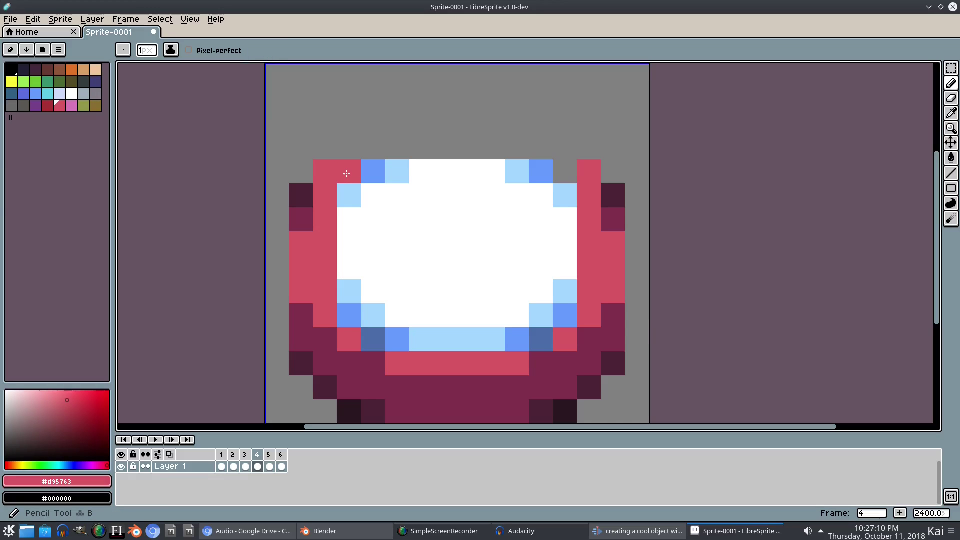
pyautogui.click(564, 170)
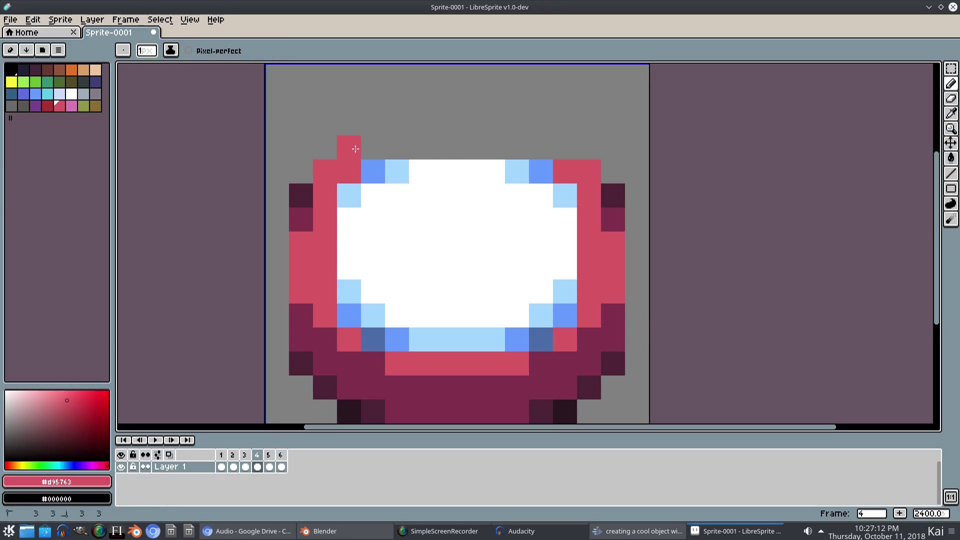
pyautogui.moveTo(355, 148); pyautogui.dragTo(545, 150)
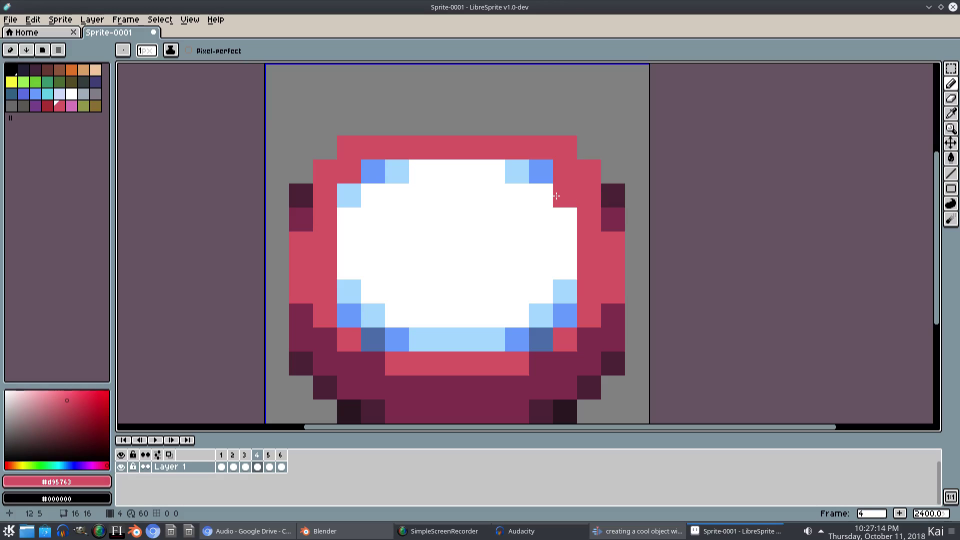
# Draw the same red top rim around the face in frames 3 and 2, erasing the extra pixel at the row's right end in frame 3
pyautogui.press('Left')
pyautogui.moveTo(350, 148); pyautogui.dragTo(579, 148)
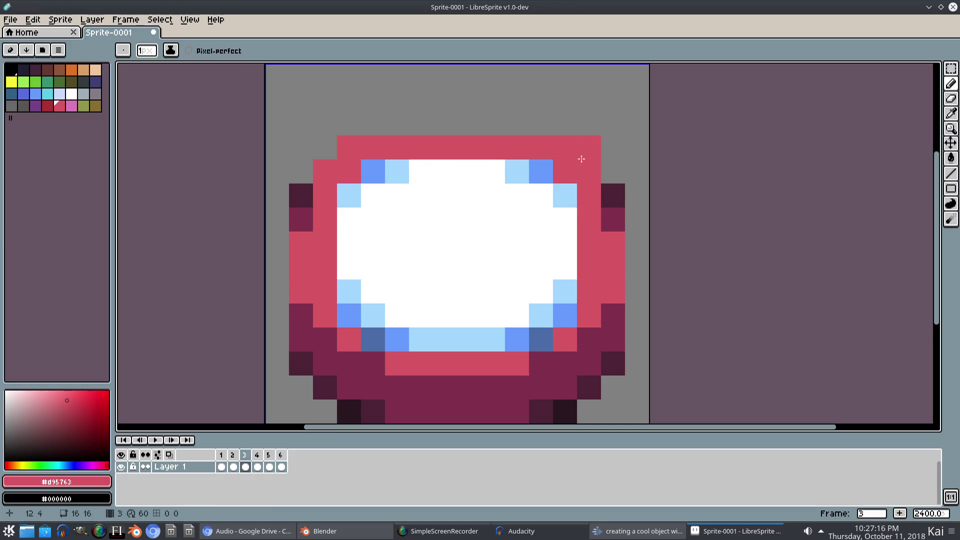
pyautogui.press('e')
pyautogui.press('b')
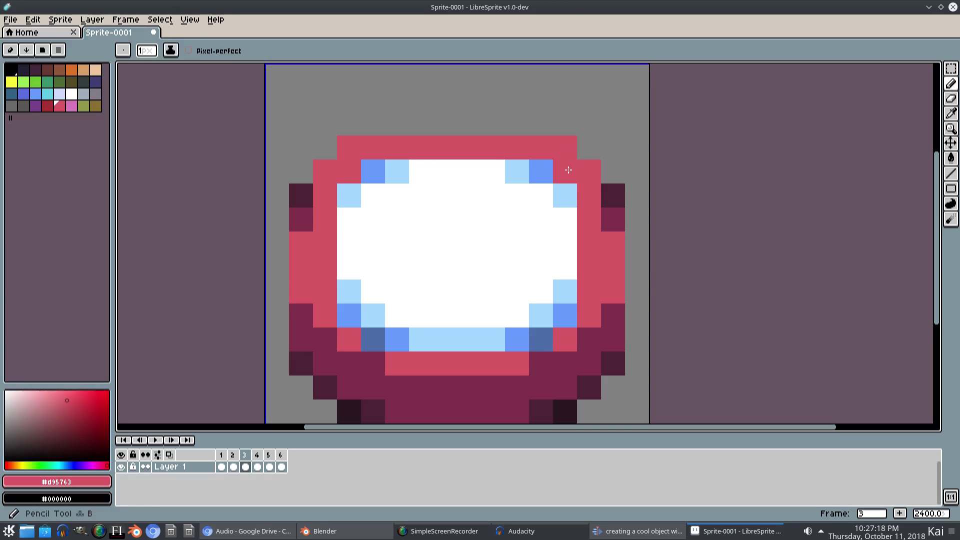
pyautogui.press('Left')
pyautogui.moveTo(354, 148)
pyautogui.mouseDown()
pyautogui.moveTo(514, 149)
pyautogui.moveTo(566, 170)
pyautogui.mouseUp()
pyautogui.press('Left')
pyautogui.press('Right')
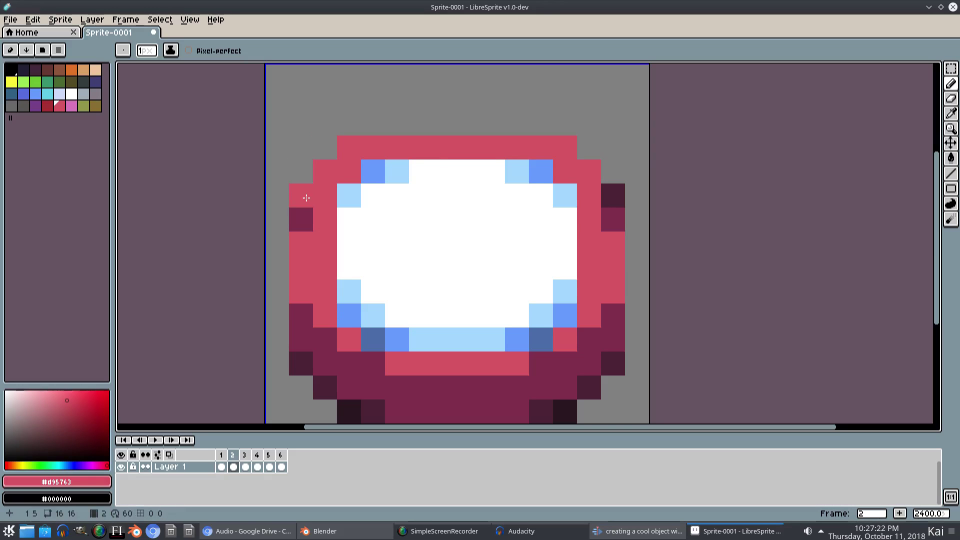
# Sample the dark red #81304c and shade the upper corner pixels of the rim on both sides in frame 2
pyautogui.press('i')
pyautogui.click(309, 216)
pyautogui.press('b')
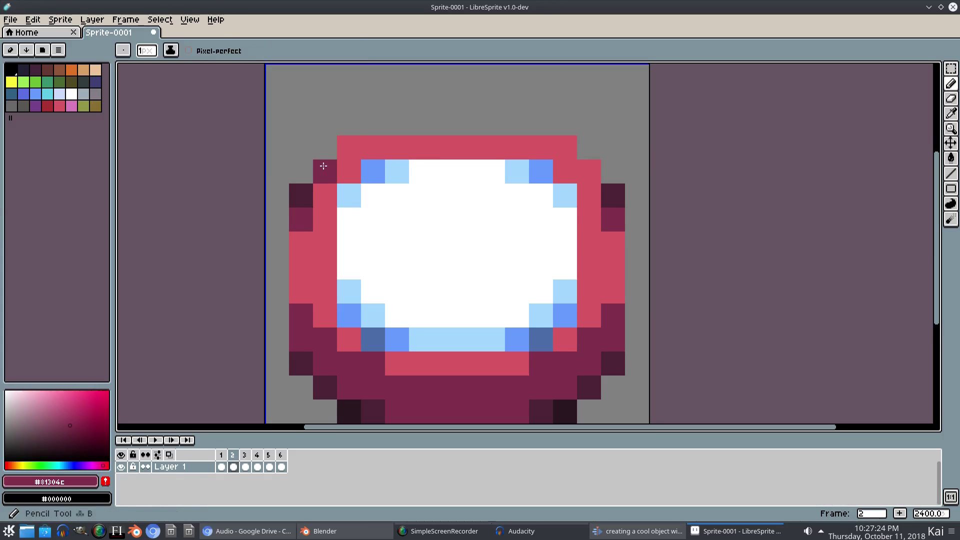
pyautogui.click(548, 143)
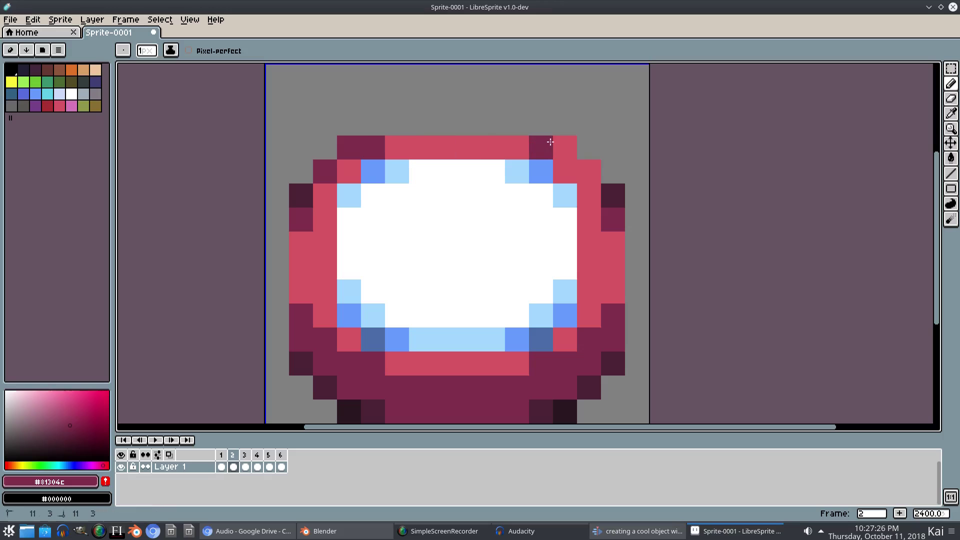
pyautogui.click(564, 146)
pyautogui.click(586, 171)
# Shade the rim's upper corner pixels on both sides with the same dark red in frames 3 and 4
pyautogui.press('Right')
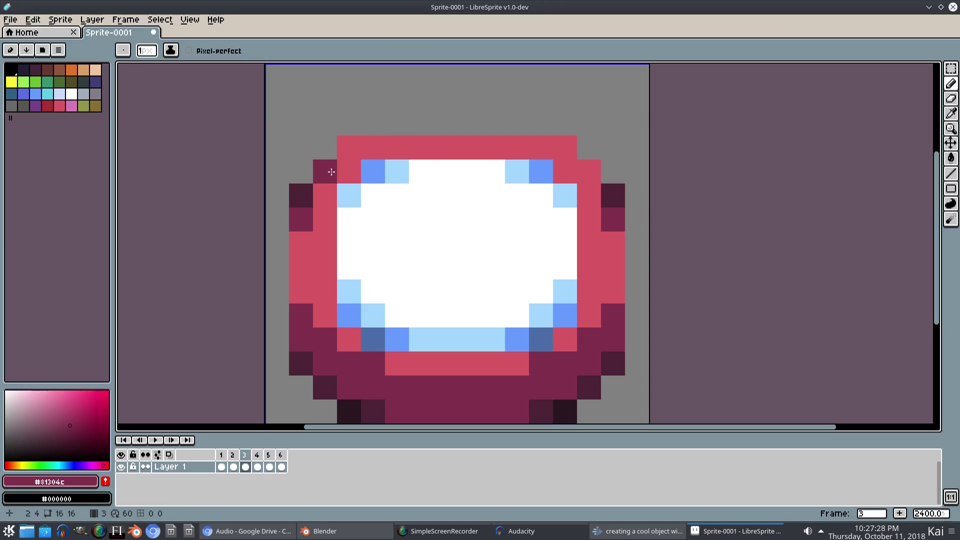
pyautogui.click(548, 150)
pyautogui.press('Right')
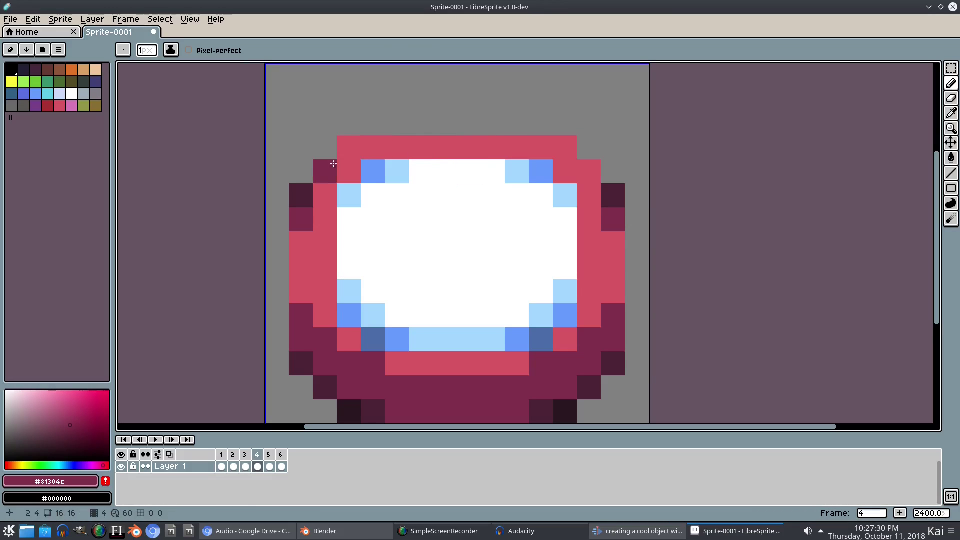
pyautogui.click(331, 164)
pyautogui.click(358, 150)
pyautogui.click(371, 149)
pyautogui.click(548, 149)
pyautogui.click(567, 151)
# Recolor the topmost body pixel on each side of the face with dark red #81304c in frames 5 and 6
pyautogui.press('Right')
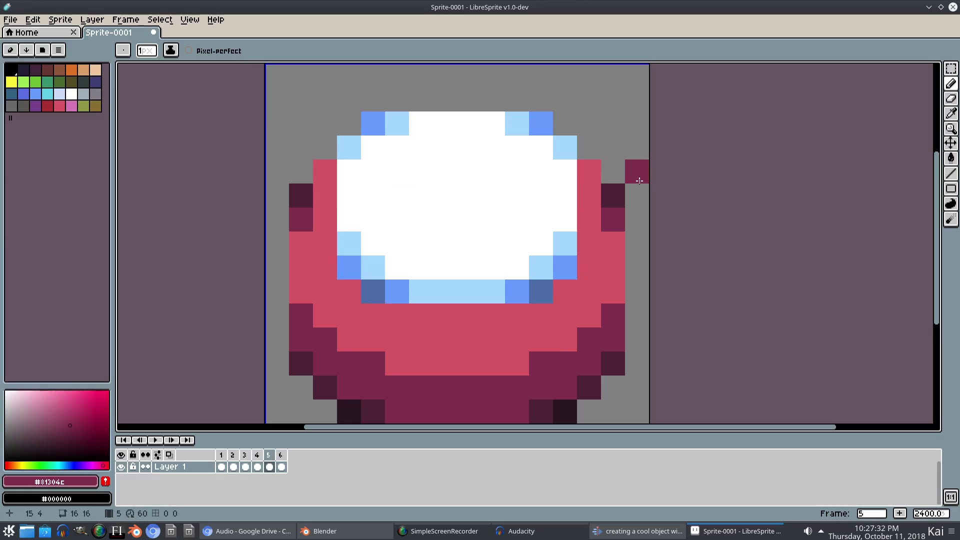
pyautogui.press('Left')
pyautogui.press('Right')
pyautogui.click(586, 168)
pyautogui.click(332, 165)
pyautogui.press('Left')
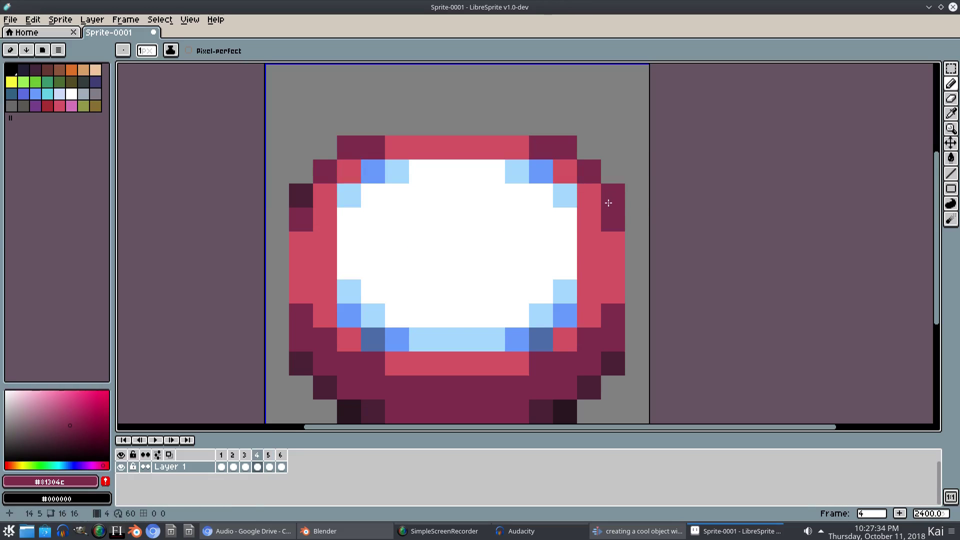
pyautogui.press('Right')
pyautogui.press('Right')
pyautogui.click(332, 167)
pyautogui.click(587, 168)
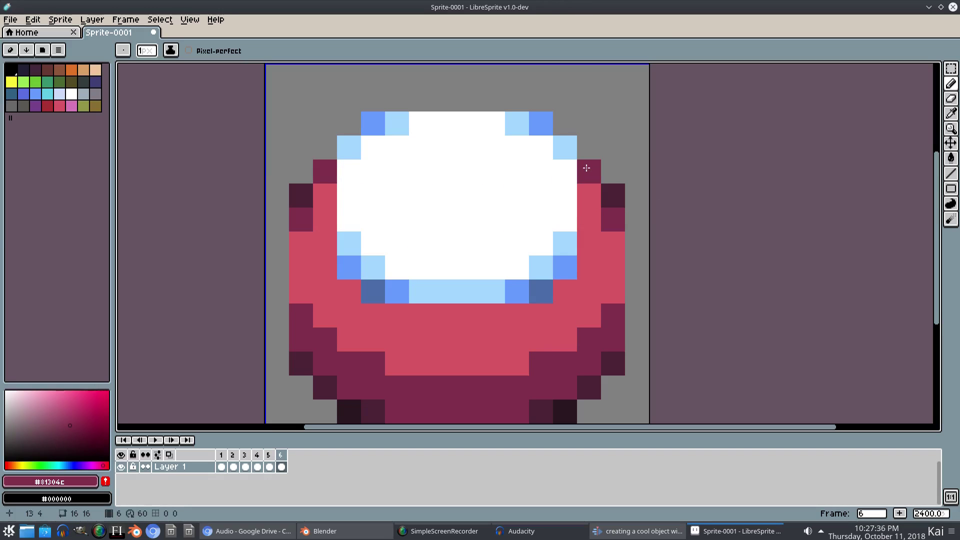
# Recolor the topmost body pixel on each side of the face dark red in frame 1
pyautogui.press('Left')
pyautogui.press('Left')
pyautogui.press('Left')
pyautogui.press('Left')
pyautogui.press('Left')
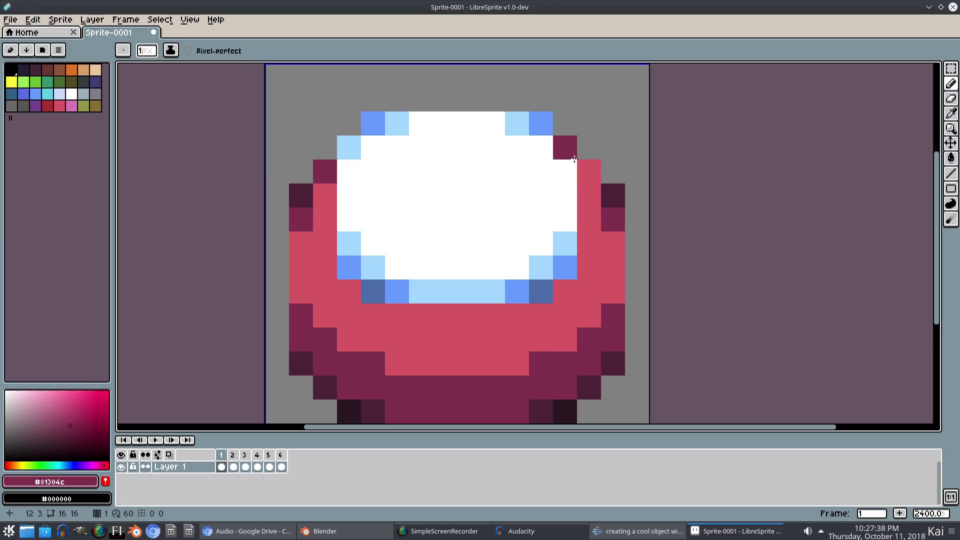
# Sample the darker edge color #4c2336 in frame 3 and apply it to the outermost pixel at both ends of the top row
pyautogui.press('Right')
pyautogui.press('Right')
pyautogui.press('Right')
pyautogui.press('Left')
pyautogui.press('Left')
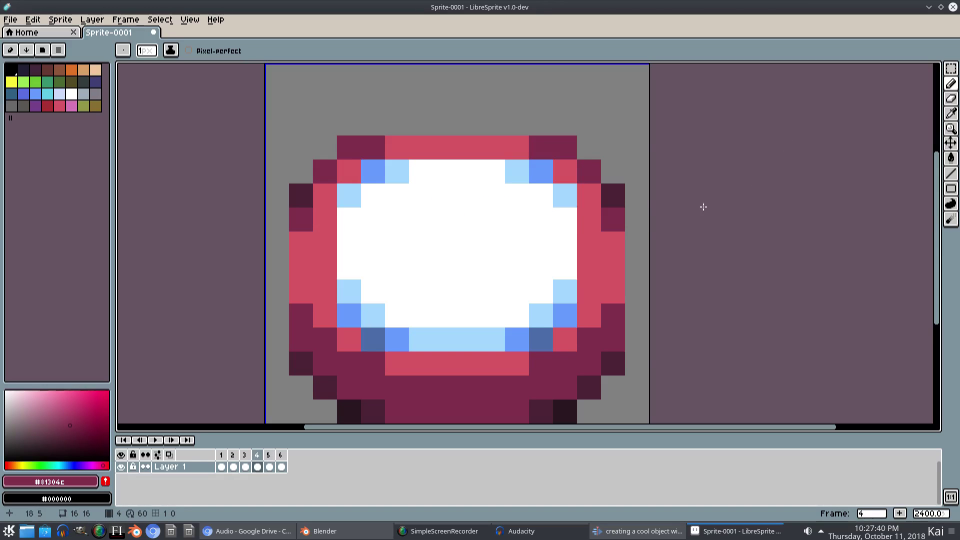
pyautogui.click(304, 195)
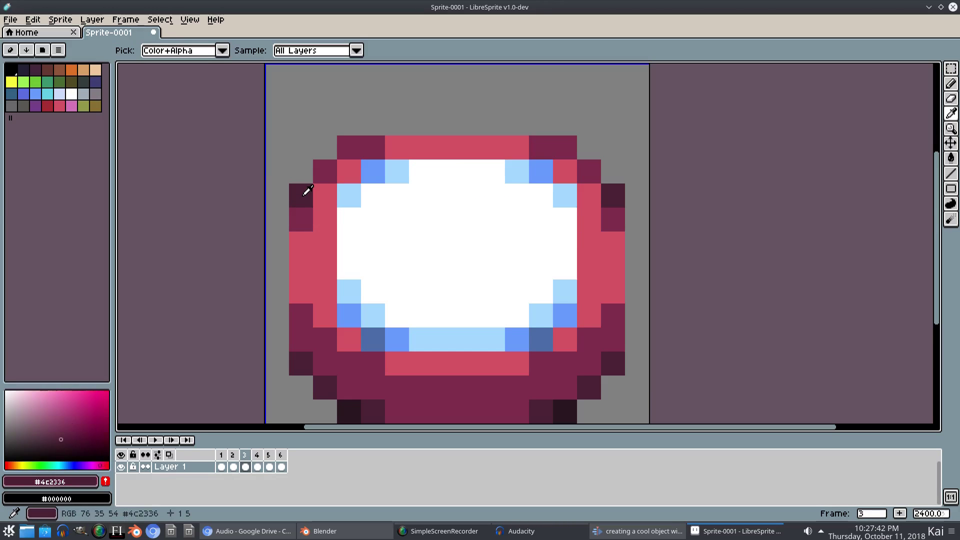
pyautogui.press('b')
pyautogui.click(342, 149)
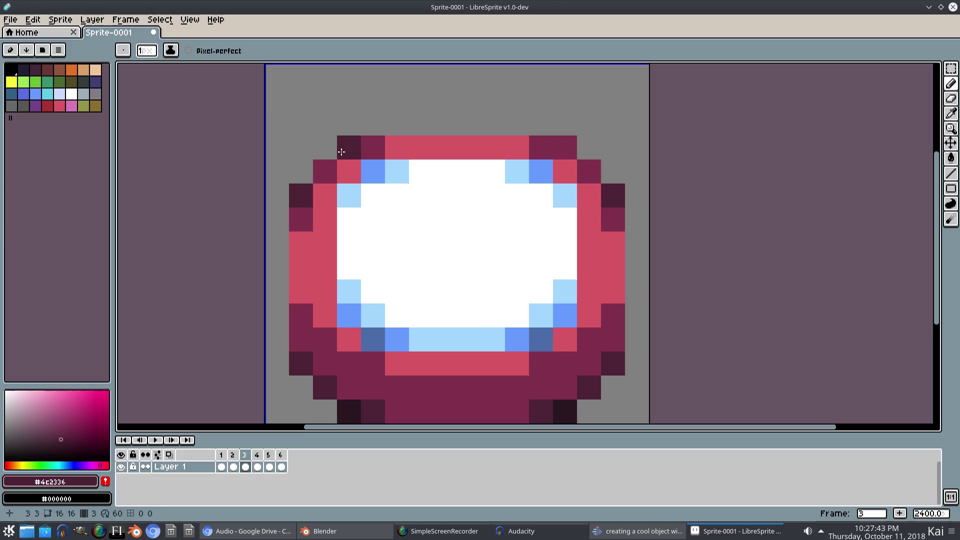
pyautogui.click(564, 144)
# Apply #4c2336 to the outermost pixel at both ends of the top row in frames 4 and 2
pyautogui.press('Right')
pyautogui.click(567, 148)
pyautogui.click(347, 150)
pyautogui.press('Right')
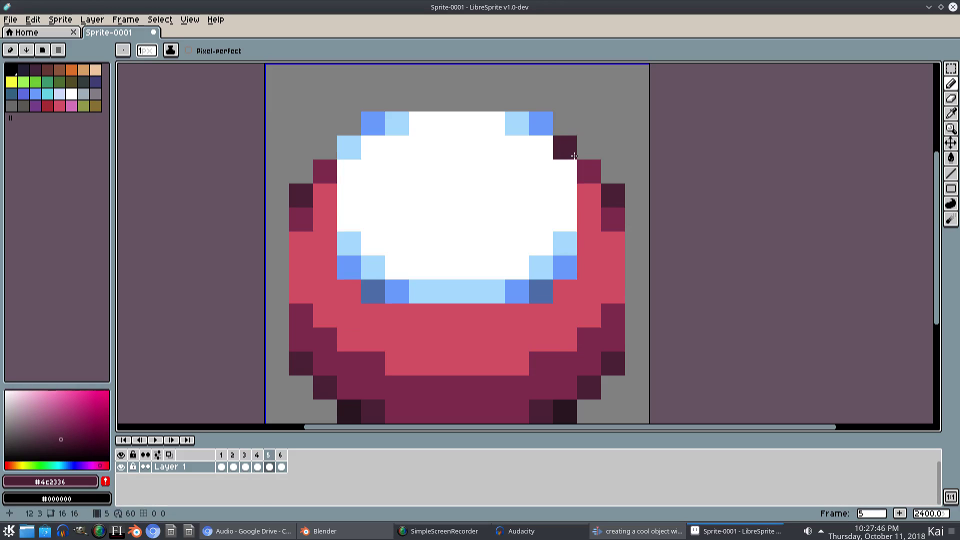
pyautogui.press('Left')
pyautogui.press('Left')
pyautogui.press('Left')
pyautogui.press('Left')
pyautogui.press('Right')
pyautogui.click(347, 149)
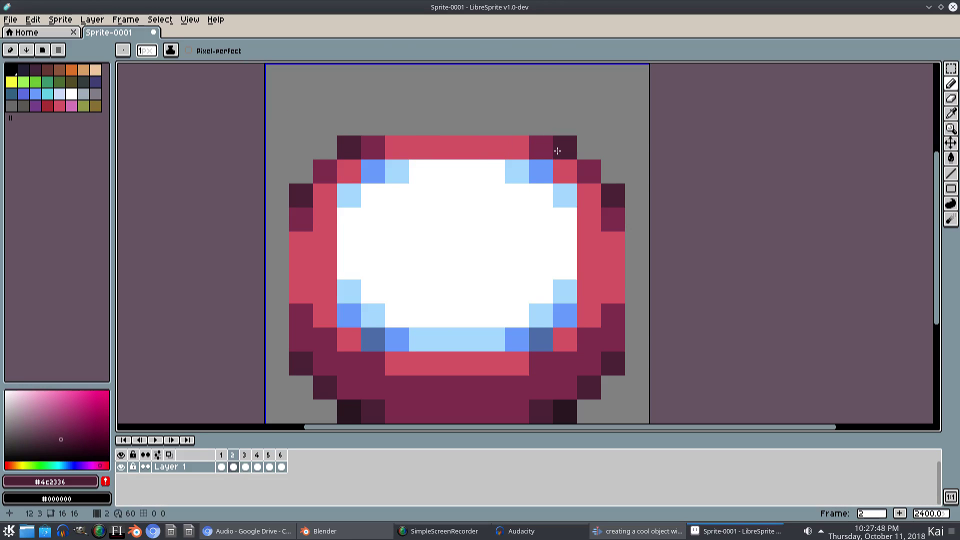
pyautogui.click(560, 150)
# Play the animation at a reduced zoom to review the completed rim, and stop it
pyautogui.scroll(-2, 578, 197)
pyautogui.moveTo(631, 204); pyautogui.dragTo(595, 198)
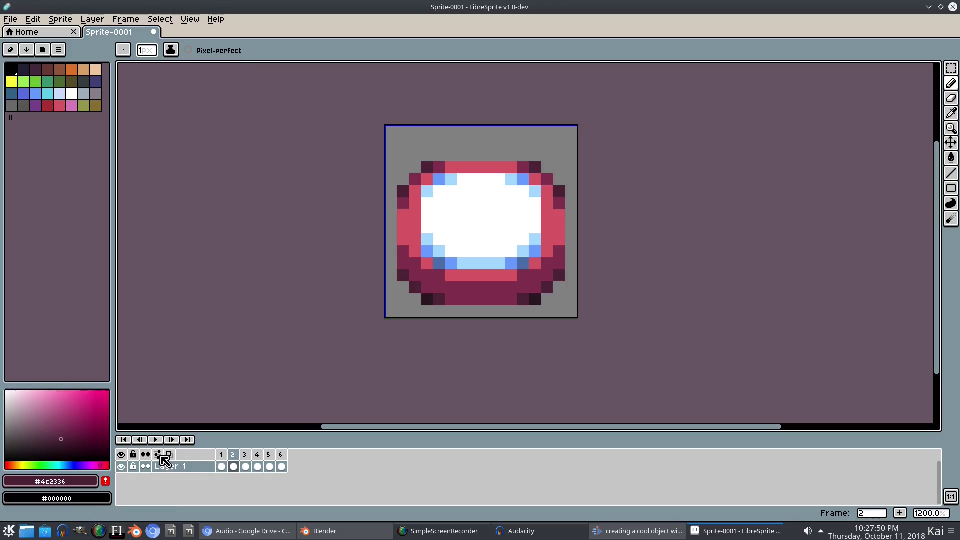
pyautogui.click(155, 440)
pyautogui.scroll(-4, 328, 328)
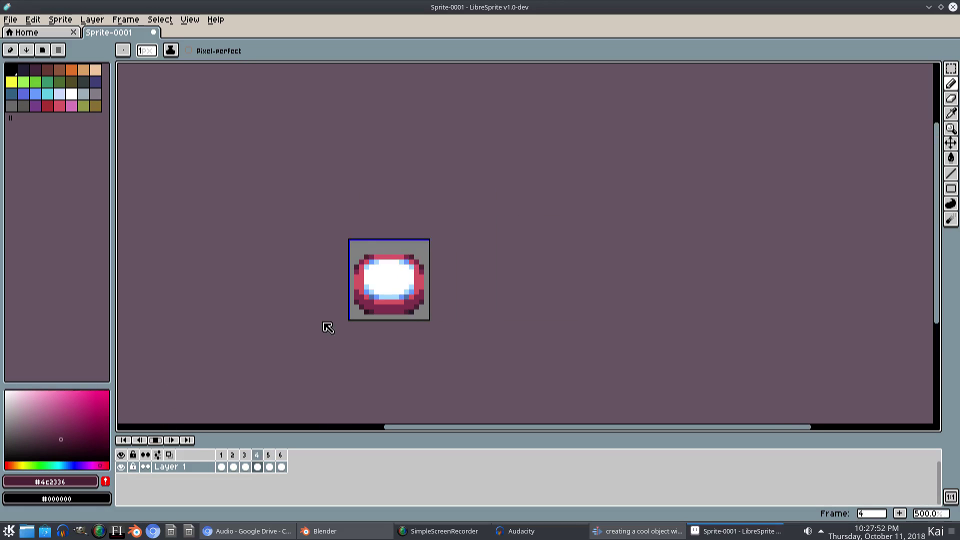
pyautogui.scroll(5, 328, 327)
pyautogui.click(156, 441)
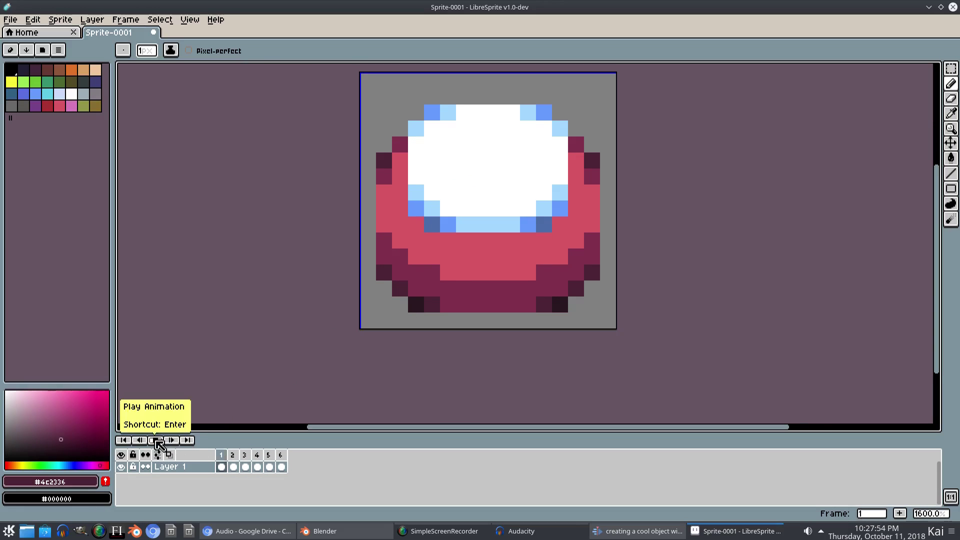
# Step back and forth through the frames around frames 4 and 5 to compare the face's position
pyautogui.scroll(2, 446, 272)
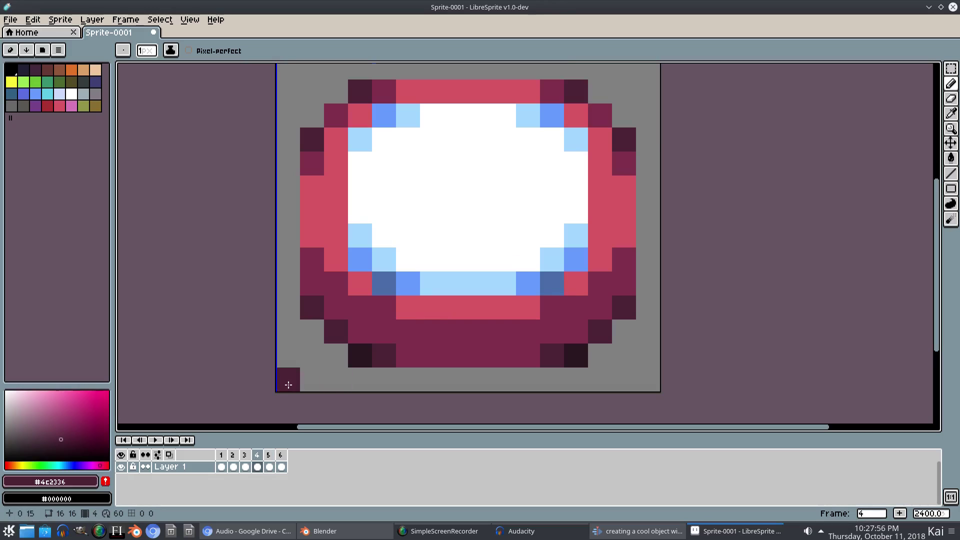
pyautogui.press('Right')
pyautogui.moveTo(342, 352); pyautogui.dragTo(327, 411)
pyautogui.press('Left')
pyautogui.press('Left')
pyautogui.press('Left')
pyautogui.press('Right')
pyautogui.press('Right')
pyautogui.press('Right')
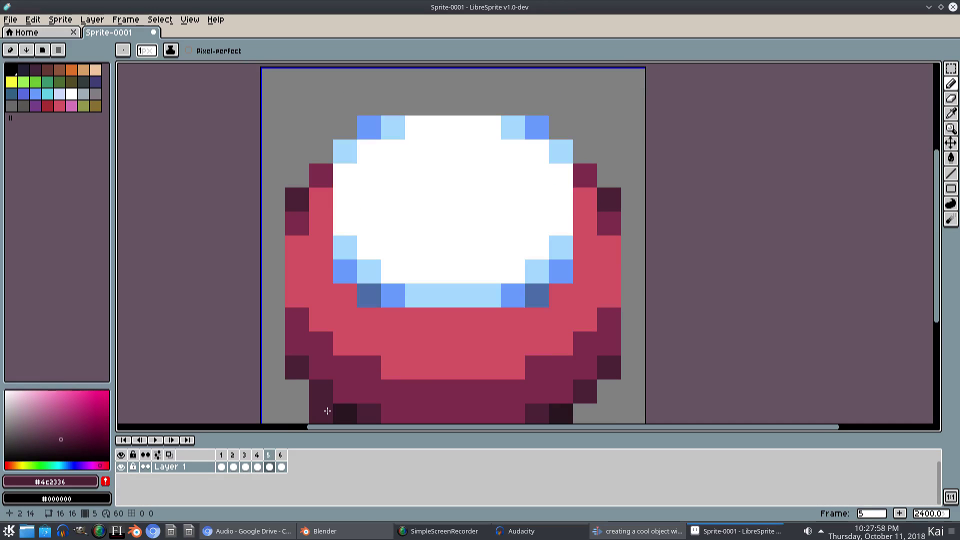
# Select the face in frame 5, move it down one pixel and clear the selection
pyautogui.click(268, 467)
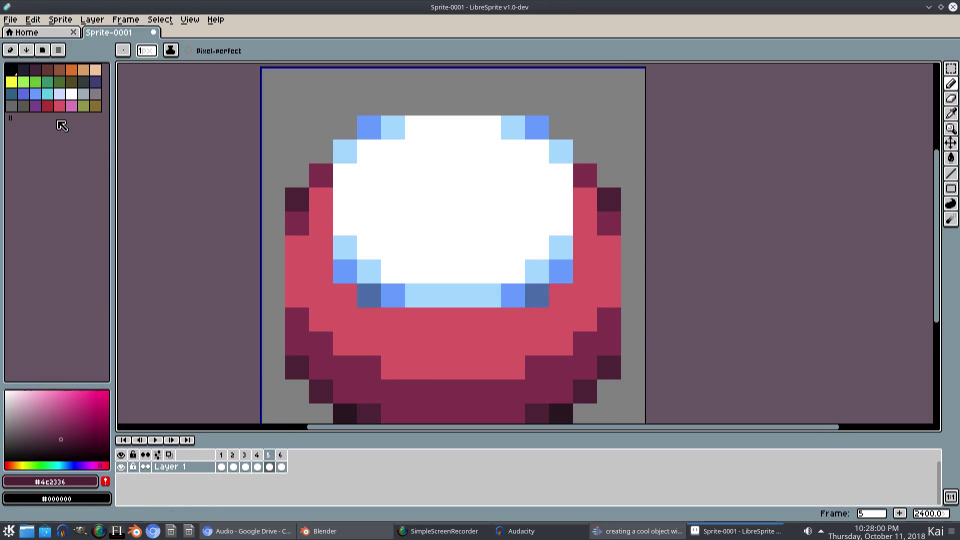
pyautogui.click(950, 68)
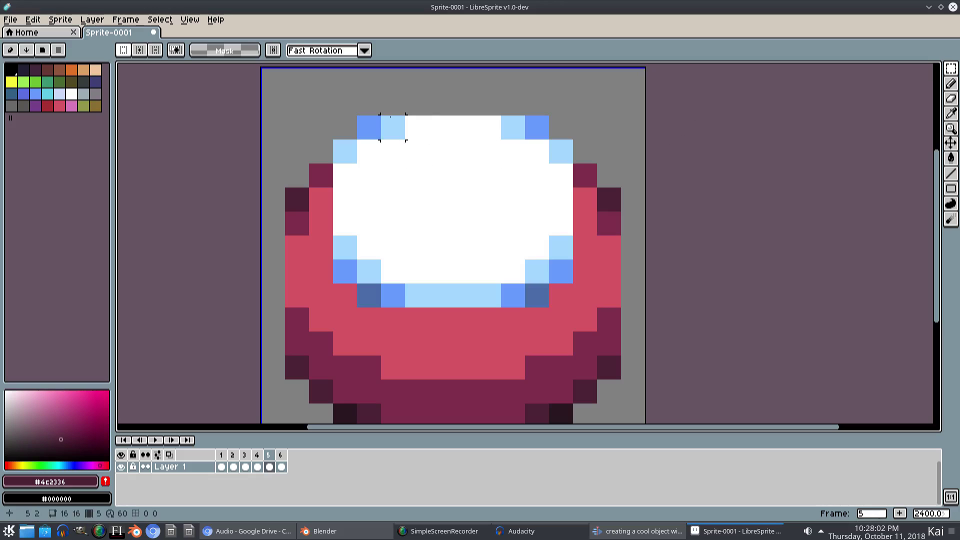
pyautogui.moveTo(369, 128); pyautogui.dragTo(537, 154)
pyautogui.moveTo(345, 153); pyautogui.dragTo(389, 262)
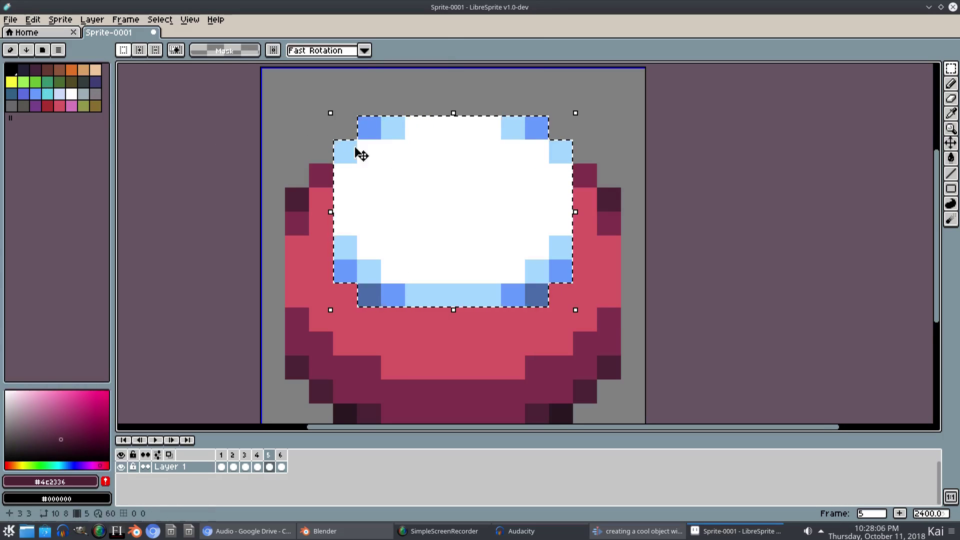
pyautogui.moveTo(441, 175); pyautogui.dragTo(443, 205)
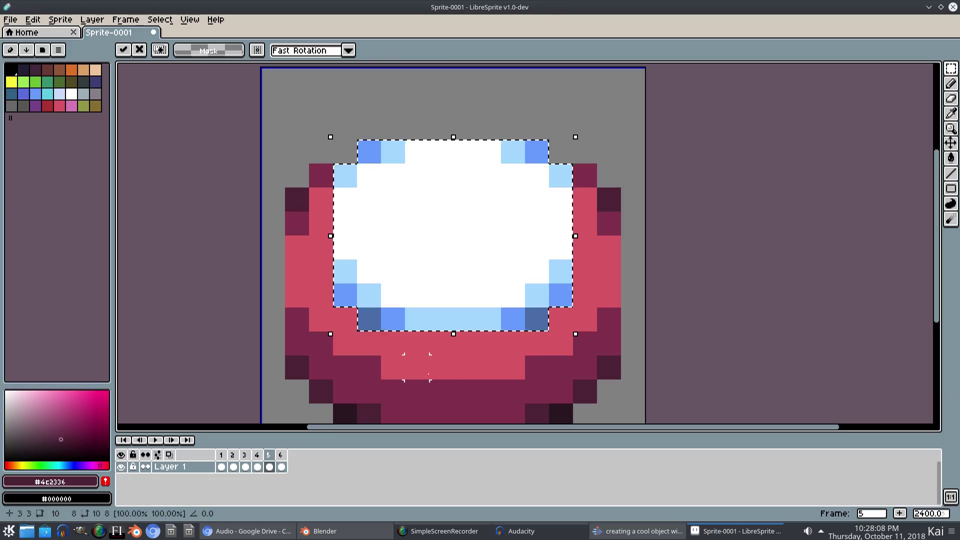
pyautogui.click(245, 460)
pyautogui.click(268, 455)
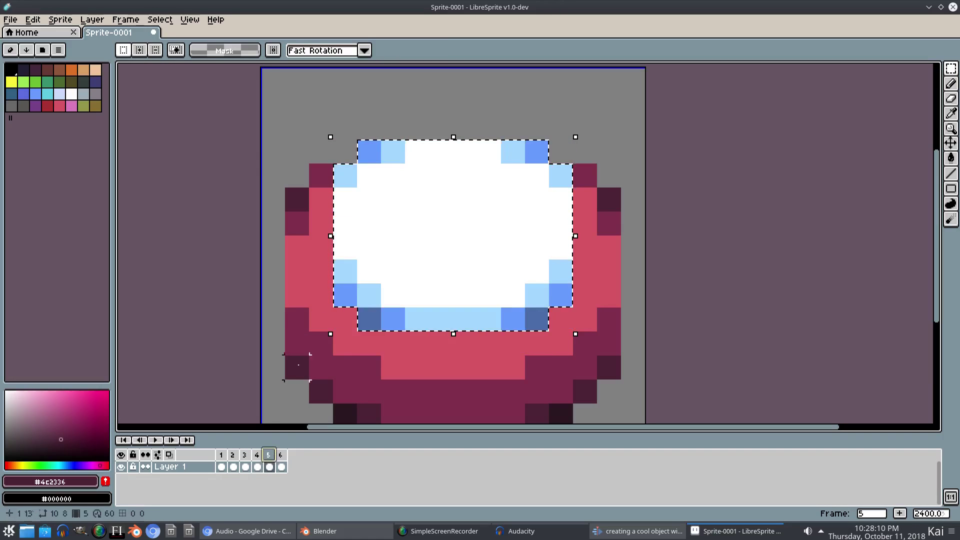
pyautogui.click(160, 19)
pyautogui.click(173, 44)
pyautogui.press('Left')
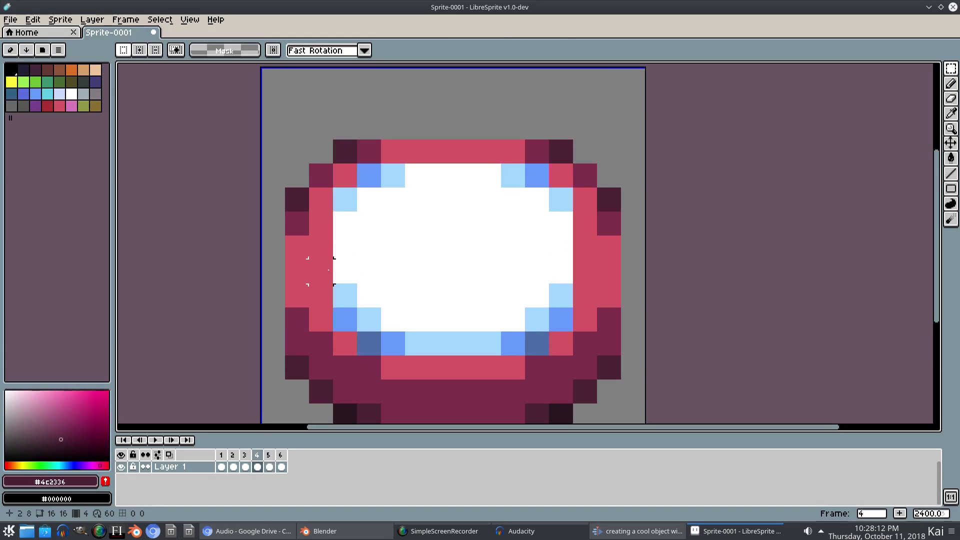
# Compare the face's position between frames 4 and 5, and play the animation at a reduced zoom before stopping it
pyautogui.press('Right')
pyautogui.press('Left')
pyautogui.press('Right')
pyautogui.press('Left')
pyautogui.press('i')
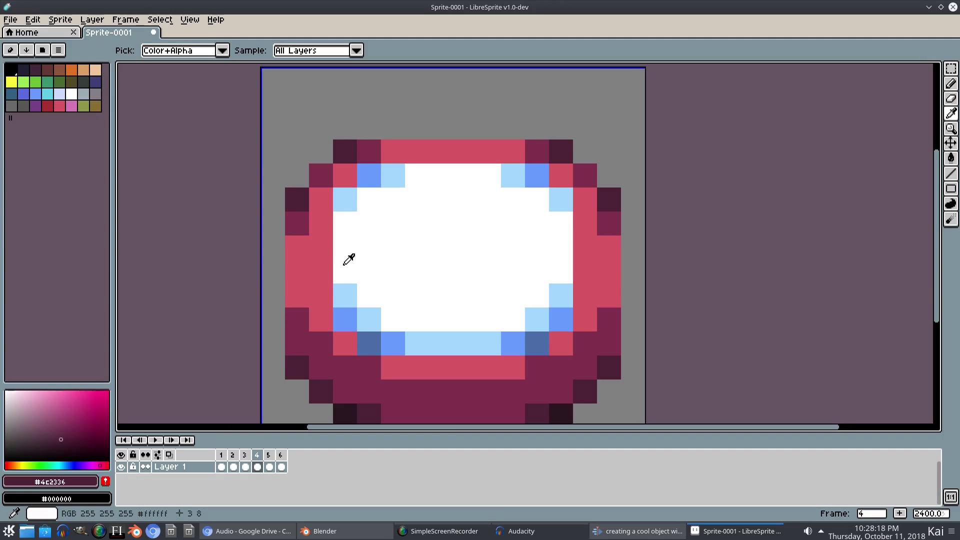
pyautogui.press('b')
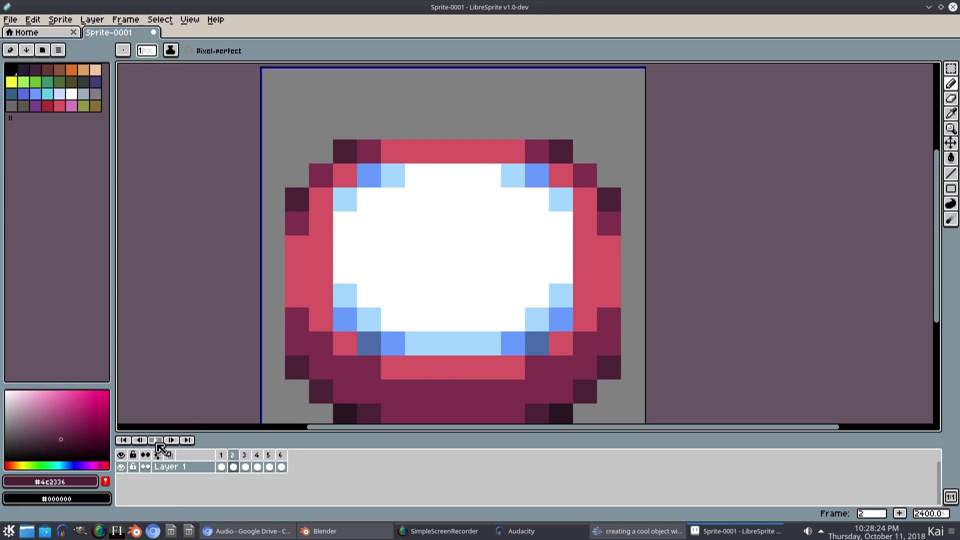
pyautogui.scroll(-5, 188, 279)
pyautogui.moveTo(189, 278); pyautogui.dragTo(333, 280)
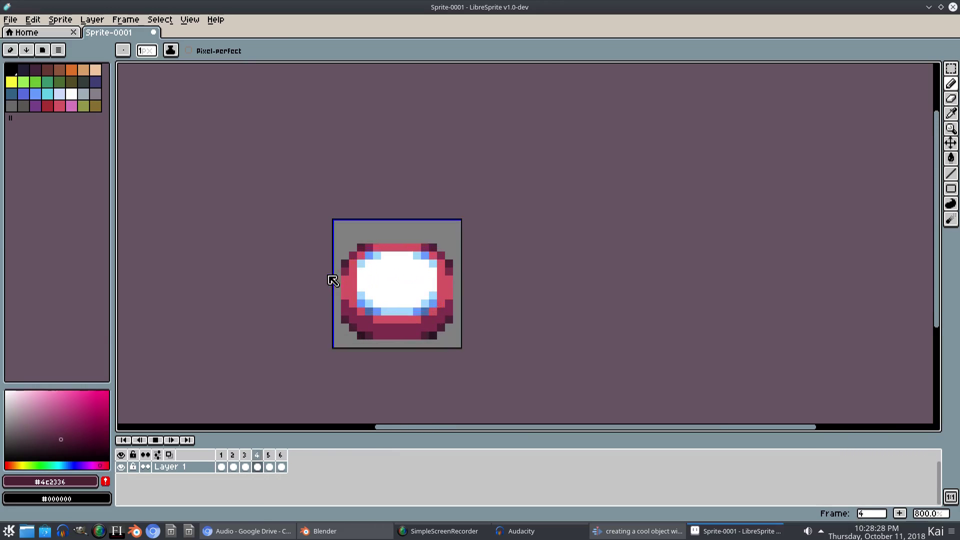
pyautogui.scroll(3, 333, 280)
pyautogui.click(155, 440)
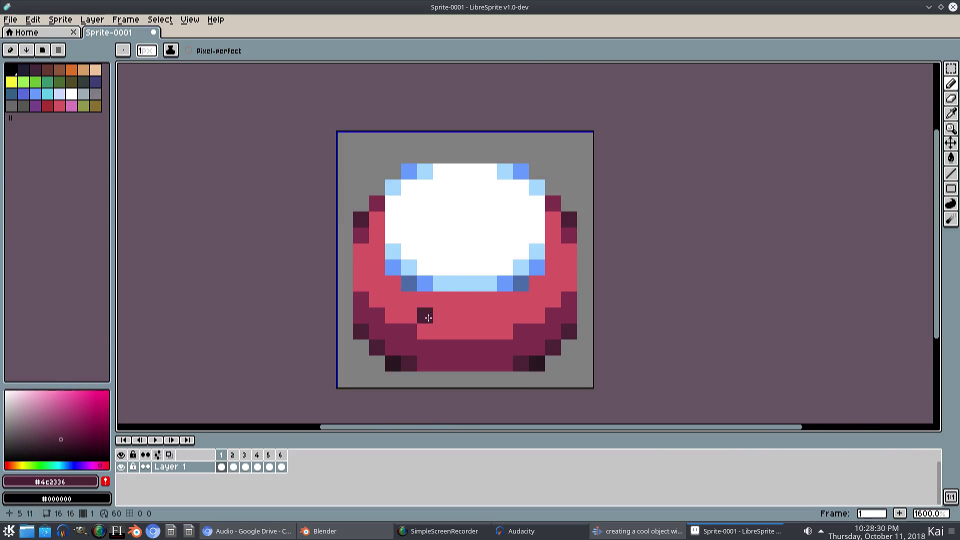
# Set a muted dark red (HSB 339°, 50, 55) and paint a shadow beside the face's lower corners and across two rows below it in frame 1
pyautogui.press('i')
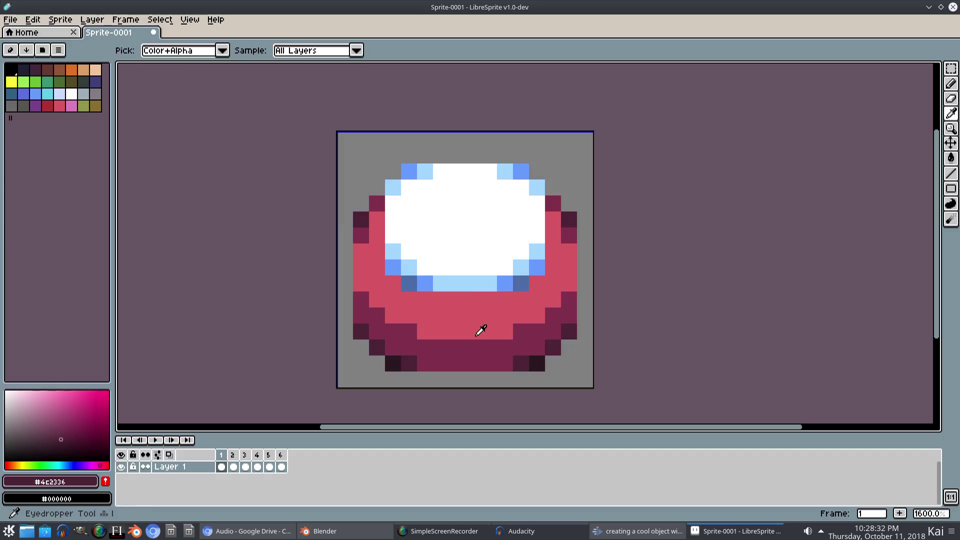
pyautogui.click(478, 334)
pyautogui.click(62, 421)
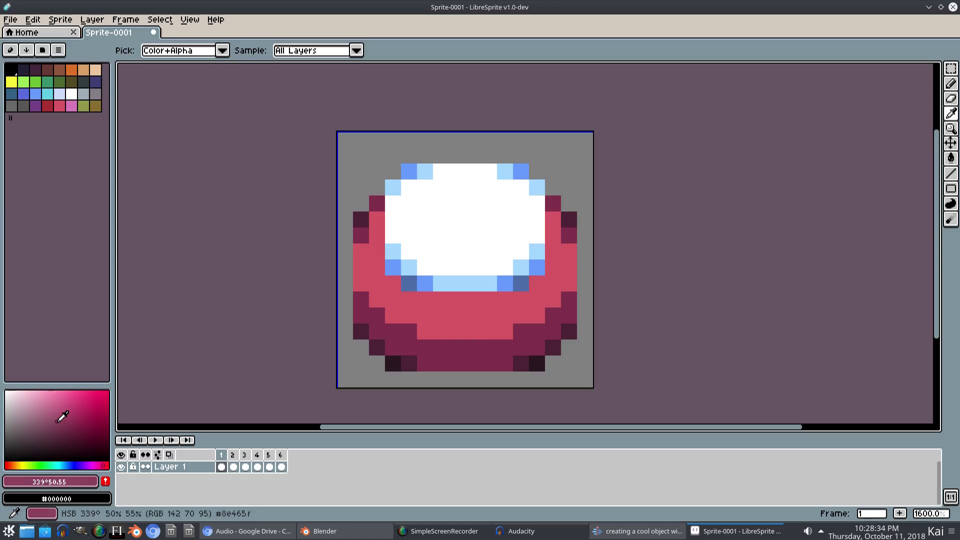
pyautogui.press('b')
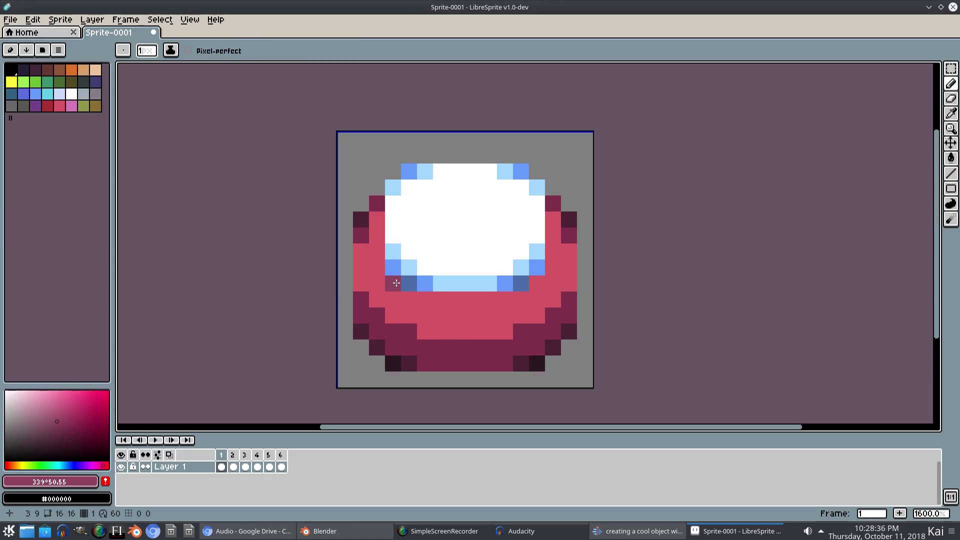
pyautogui.moveTo(393, 283)
pyautogui.mouseDown()
pyautogui.moveTo(405, 298)
pyautogui.moveTo(522, 301)
pyautogui.mouseUp()
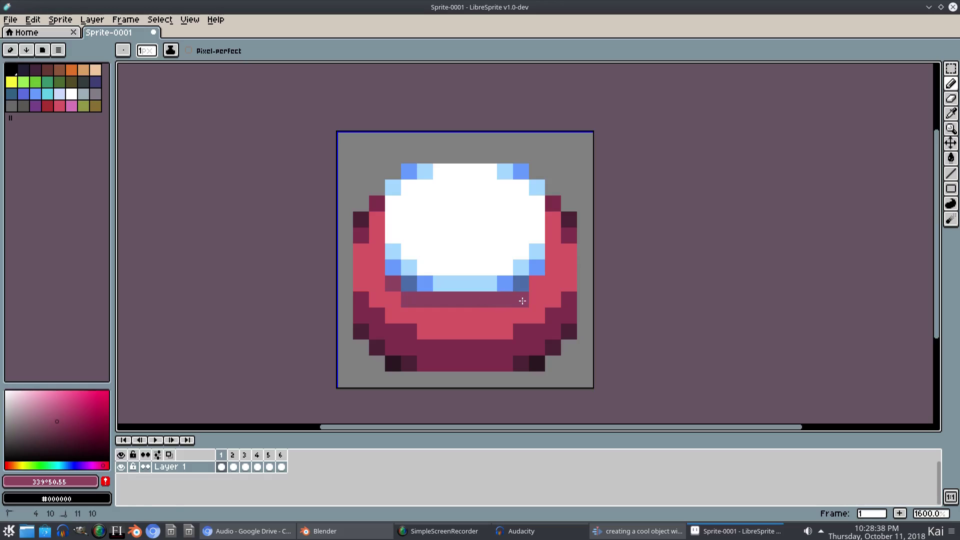
pyautogui.click(537, 283)
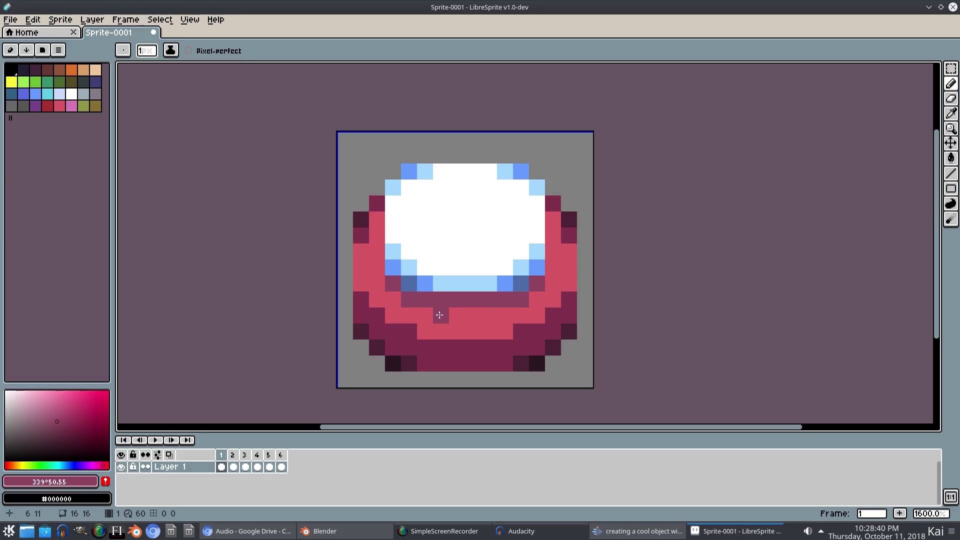
pyautogui.moveTo(440, 315); pyautogui.dragTo(489, 316)
# In frame 5, shade the pixel beside the face's lower-left corner and a centred four-pixel strip directly below the face with the muted dark red
pyautogui.press('Right')
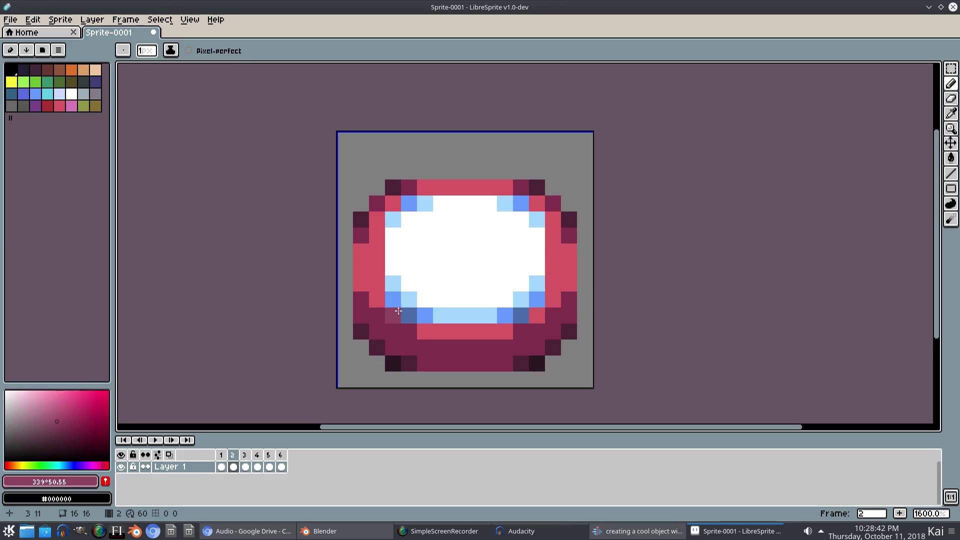
pyautogui.press('.')
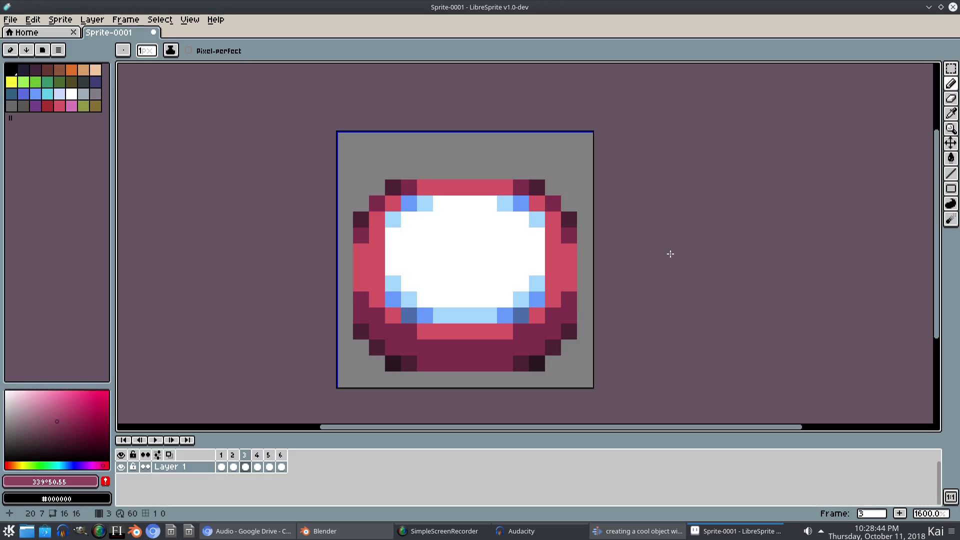
pyautogui.press('Right')
pyautogui.press('Right')
pyautogui.click(397, 297)
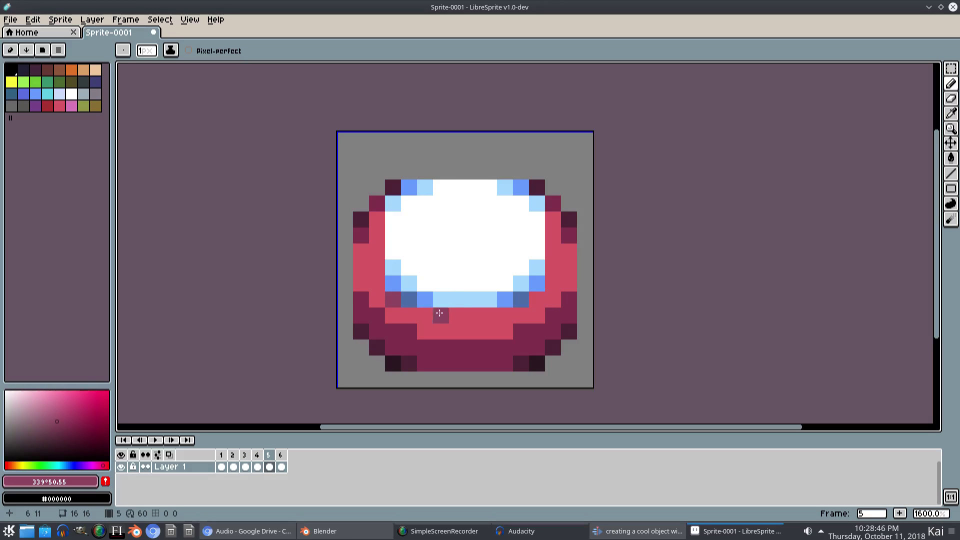
pyautogui.press('.')
pyautogui.press('.')
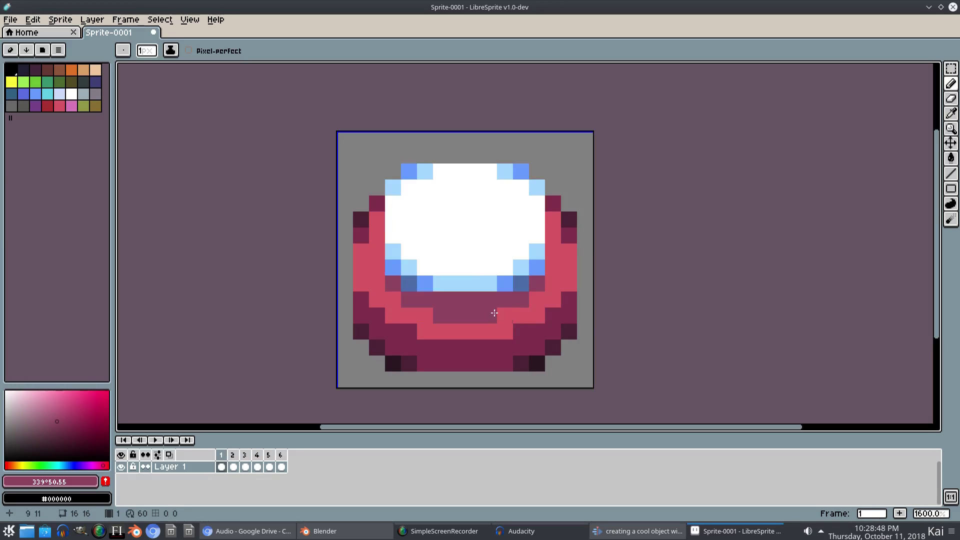
pyautogui.press('Right')
pyautogui.press('Right')
pyautogui.press('Right')
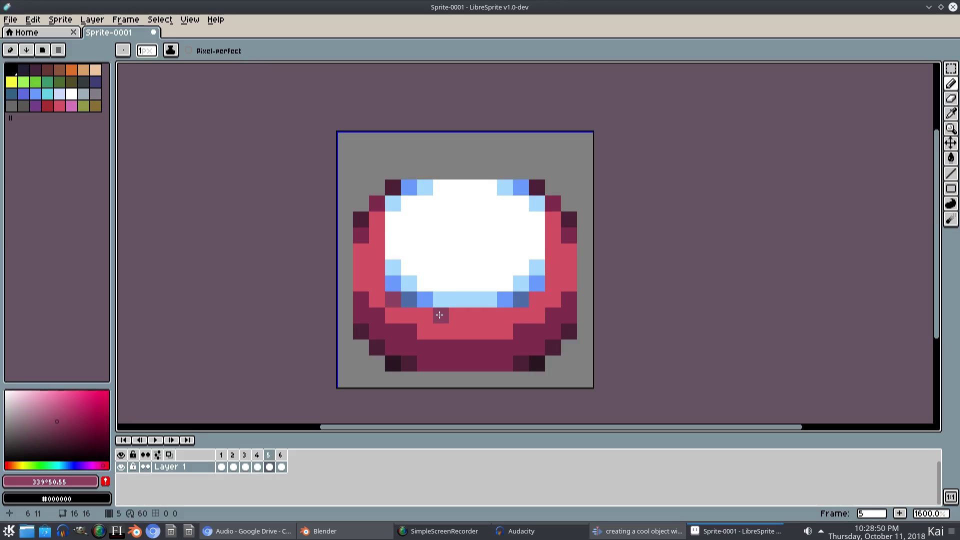
pyautogui.moveTo(440, 315); pyautogui.dragTo(485, 313)
# Step back through the frames and return to frame 5 to compare the shadow below the face
pyautogui.press('Left')
pyautogui.press('Left')
pyautogui.press('Left')
pyautogui.press('Left')
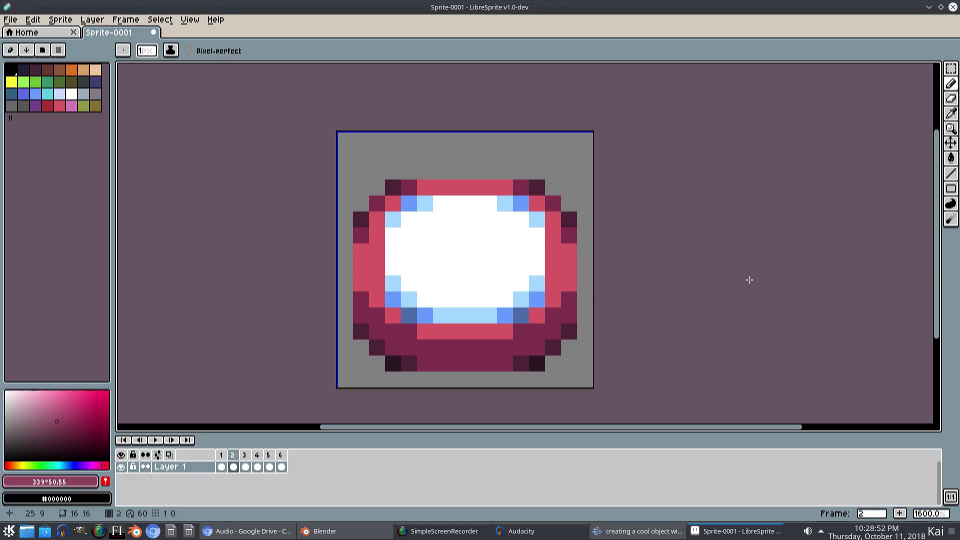
pyautogui.press('Right')
pyautogui.press('Right')
pyautogui.press('Right')
pyautogui.press('Right')
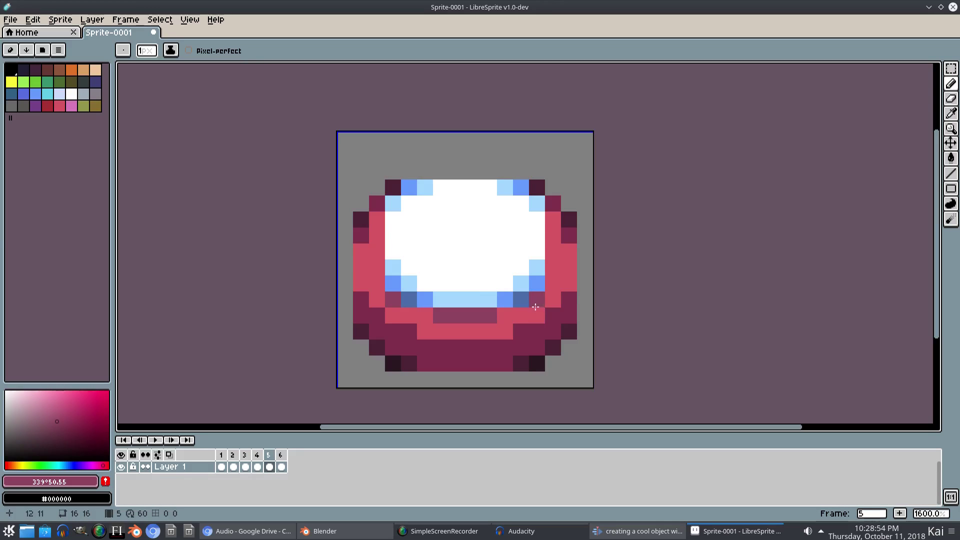
# Paint the muted dark red shadow around the face's lower edge in frame 6, with a four-pixel strip in the second row below it
pyautogui.press('.')
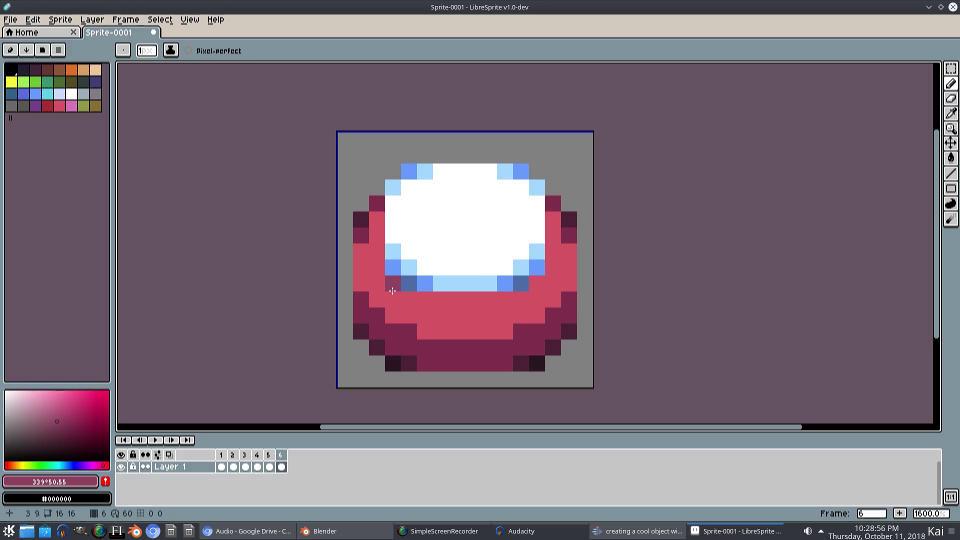
pyautogui.moveTo(391, 289); pyautogui.dragTo(517, 296)
pyautogui.moveTo(441, 315); pyautogui.dragTo(489, 316)
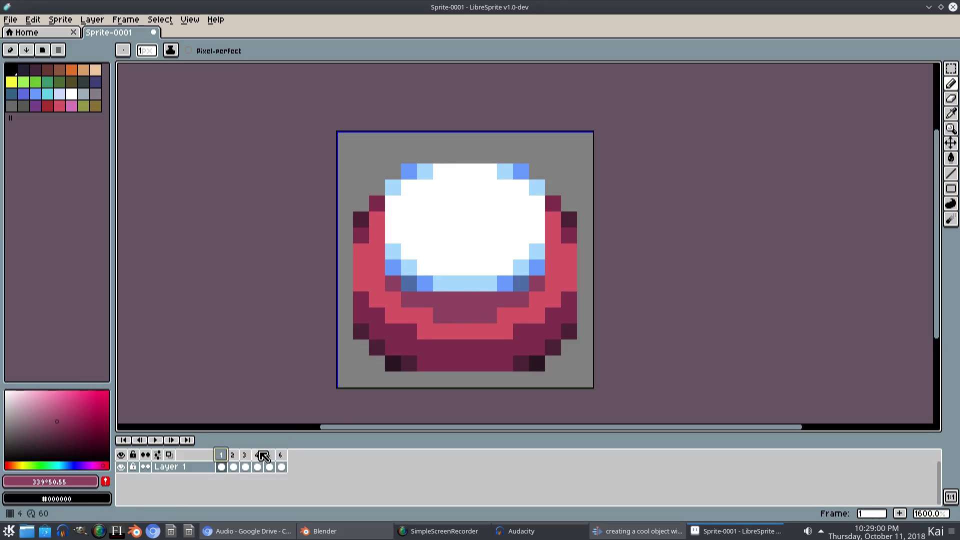
# Play the animation and view it at several zoom levels to review the new shadow under the moving face
pyautogui.click(155, 440)
pyautogui.scroll(-4, 650, 308)
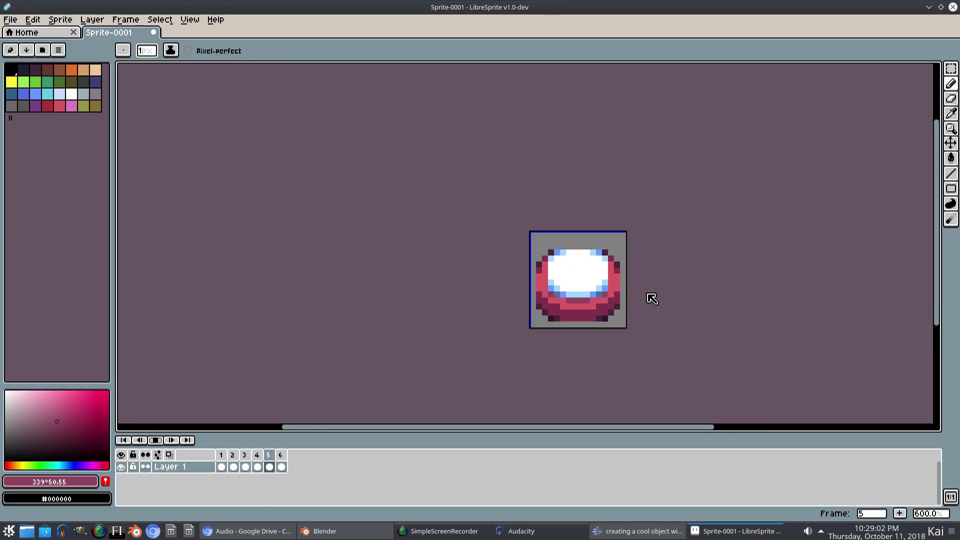
pyautogui.scroll(-1, 677, 301)
pyautogui.moveTo(693, 324); pyautogui.dragTo(546, 323)
pyautogui.scroll(-2, 587, 327)
pyautogui.scroll(-1, 587, 326)
pyautogui.scroll(6, 530, 320)
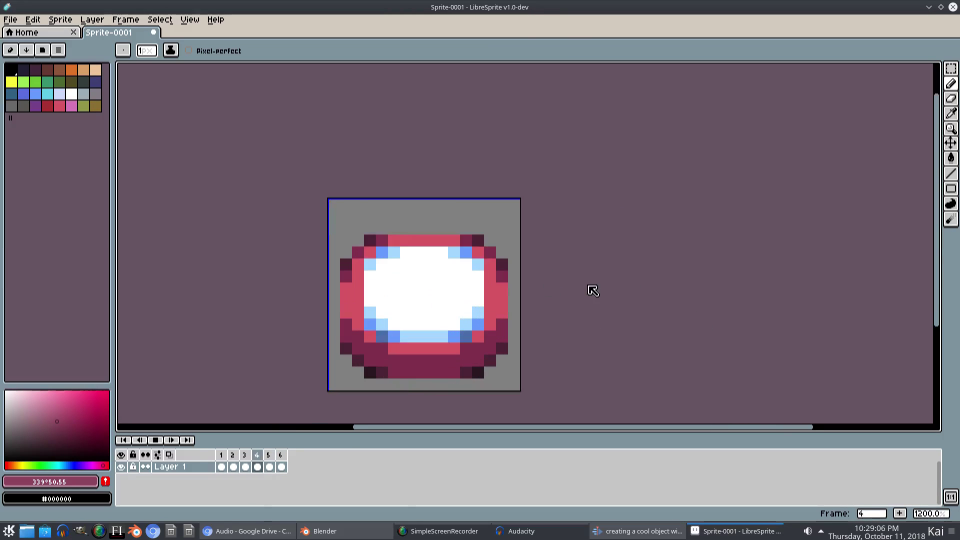
pyautogui.scroll(-4, 673, 281)
pyautogui.moveTo(675, 283); pyautogui.dragTo(559, 275)
pyautogui.scroll(-4, 650, 305)
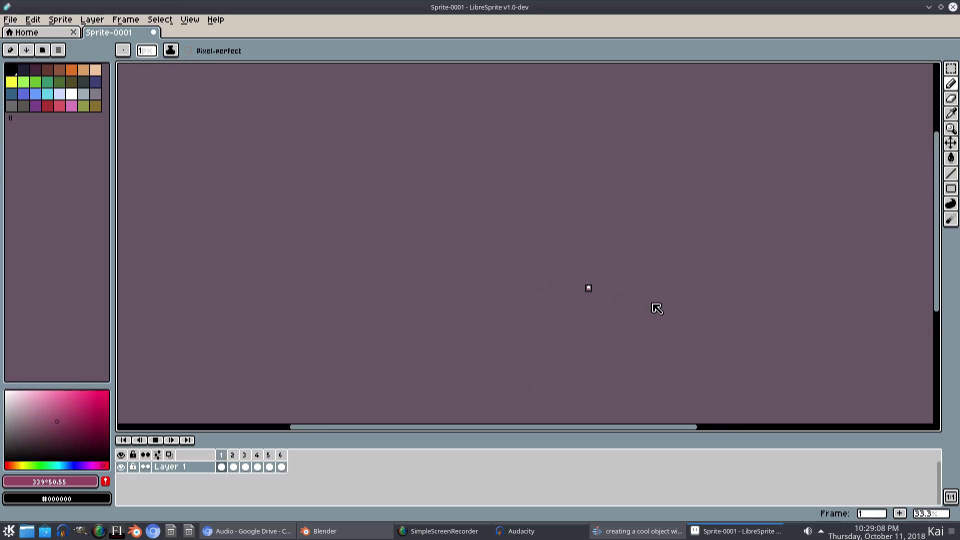
pyautogui.moveTo(656, 306); pyautogui.dragTo(566, 293)
pyautogui.scroll(4, 535, 283)
pyautogui.moveTo(332, 224); pyautogui.dragTo(543, 292)
pyautogui.scroll(2, 427, 258)
pyautogui.moveTo(421, 253); pyautogui.dragTo(493, 268)
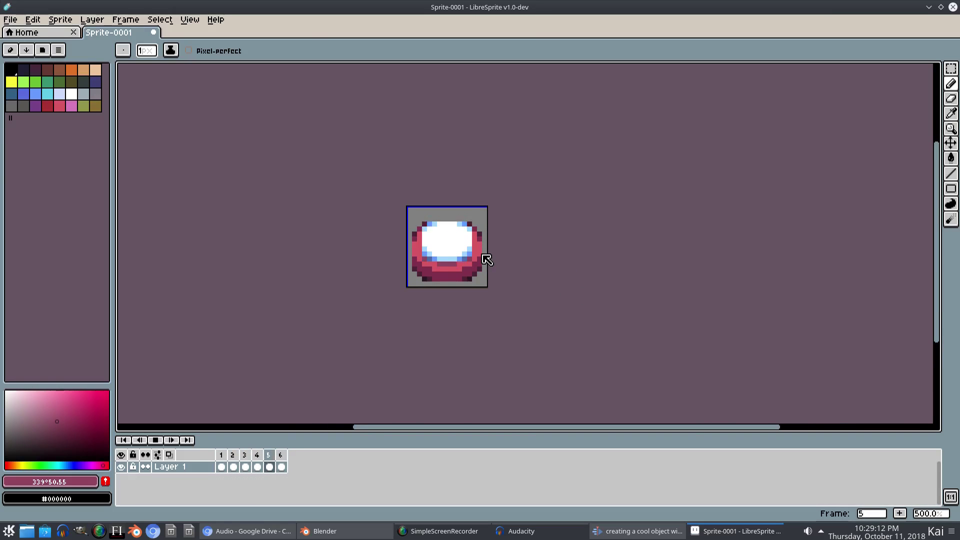
pyautogui.scroll(4, 500, 253)
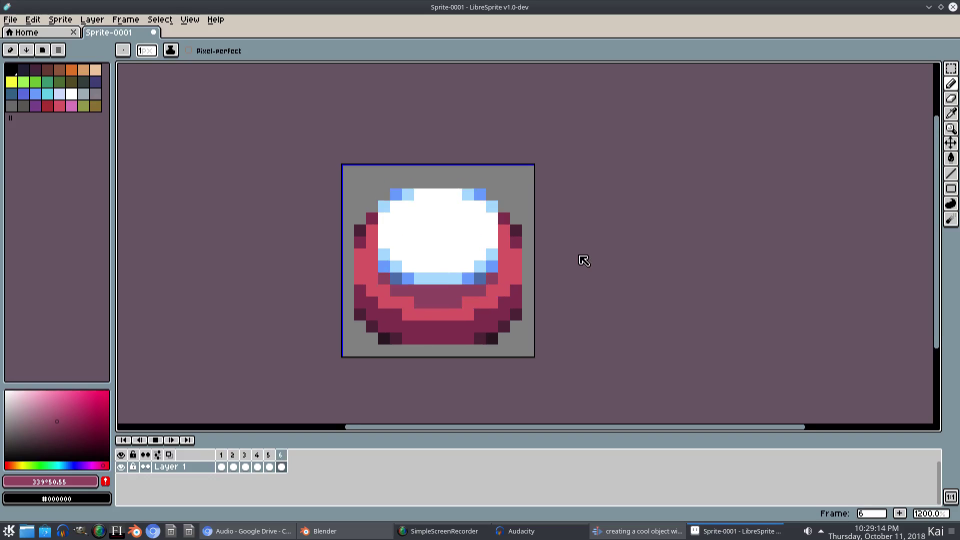
pyautogui.scroll(-3, 595, 268)
pyautogui.scroll(-1, 591, 269)
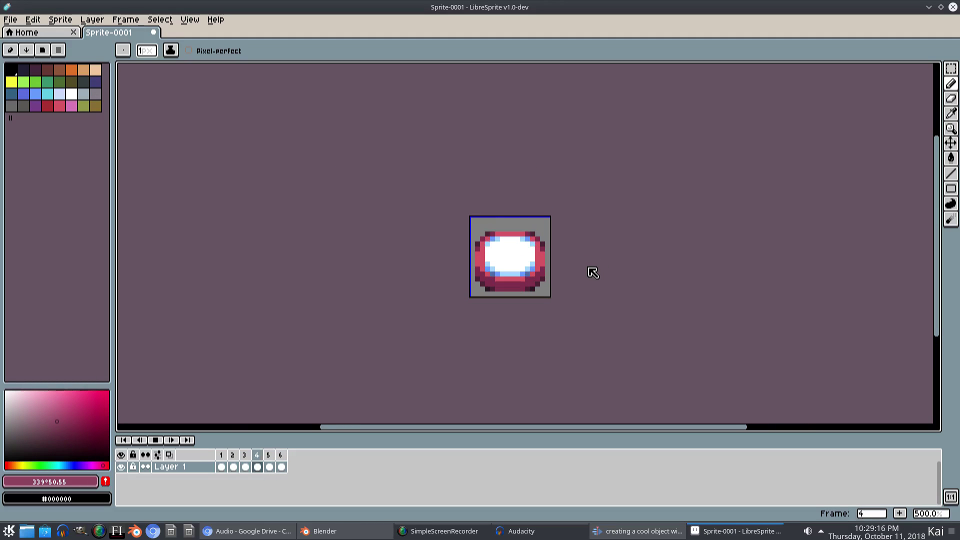